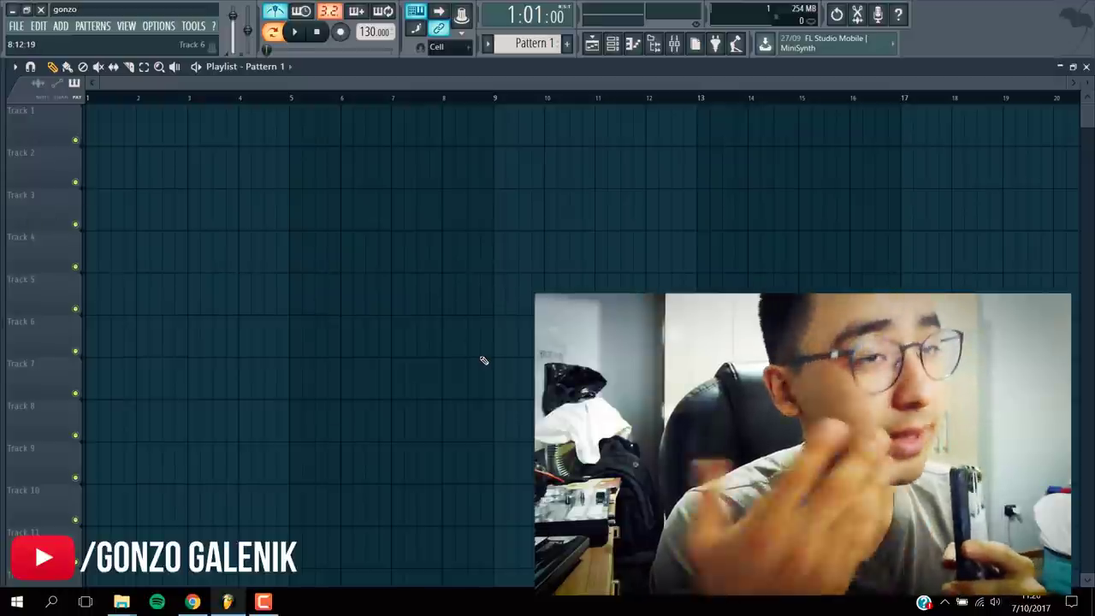
Look through the channel rack, piano roll, mixer and playlist windows of the empty project.
{"action": "left_click", "coordinate": [654, 43]}
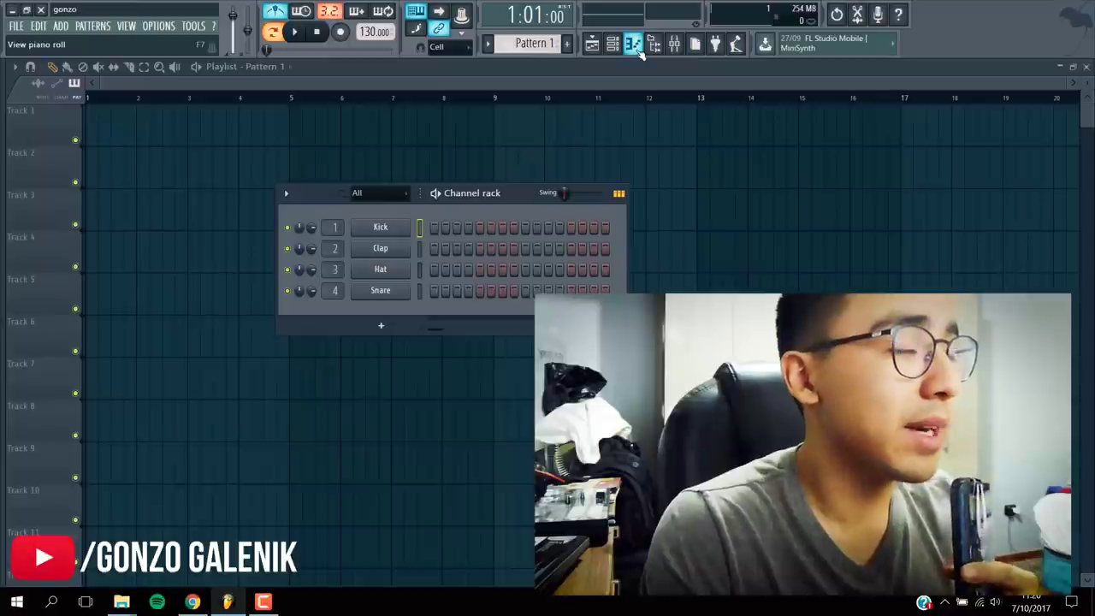
{"action": "left_click", "coordinate": [638, 51]}
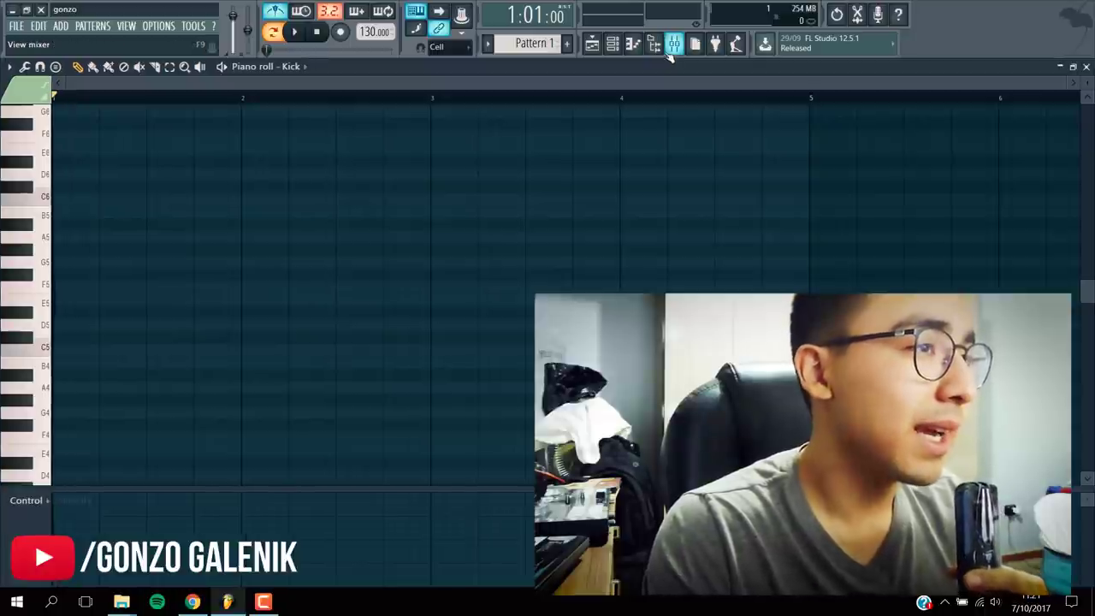
{"action": "left_click", "coordinate": [665, 54]}
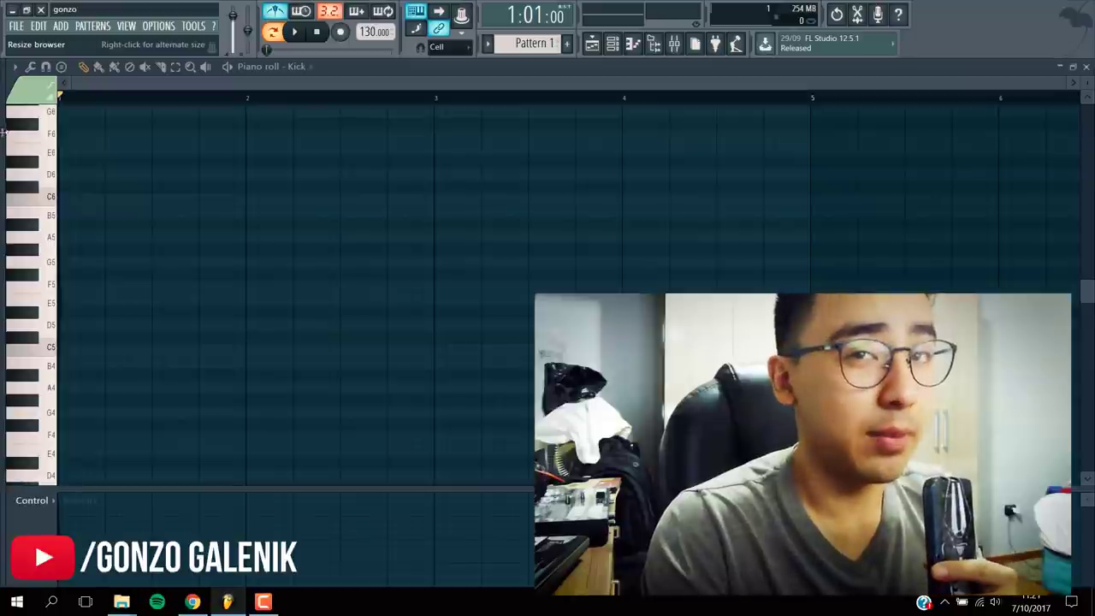
{"action": "left_click", "coordinate": [591, 45]}
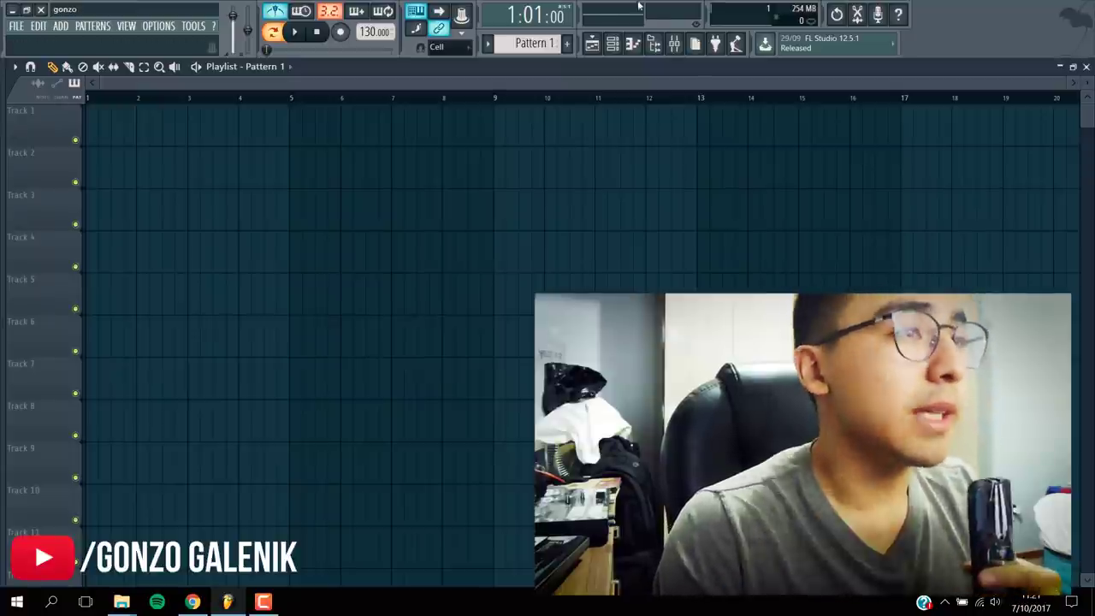
{"action": "left_click", "coordinate": [674, 44]}
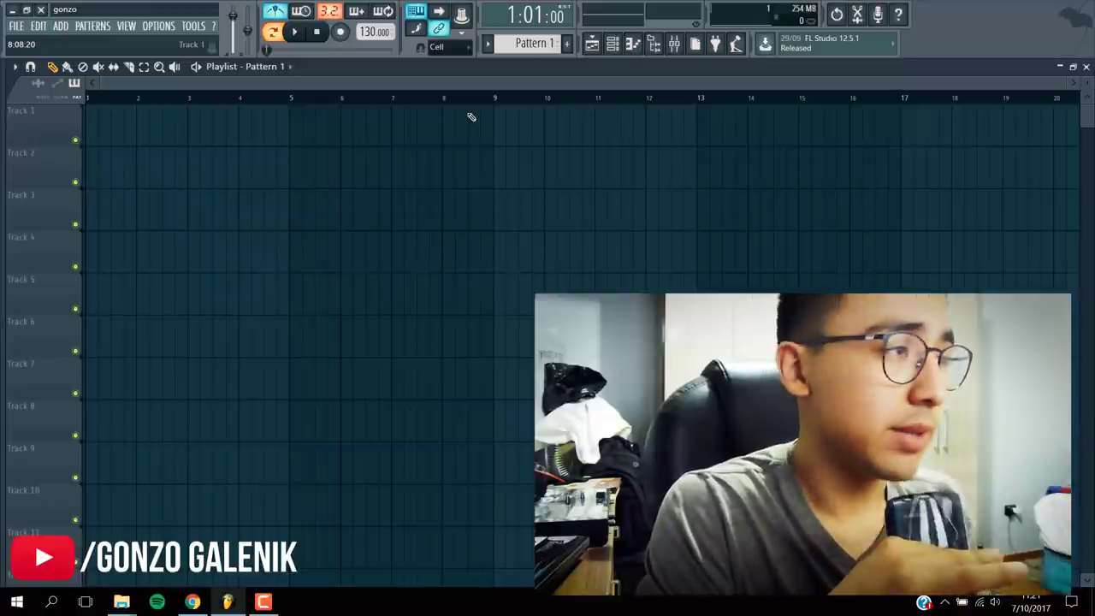
Add an FL Keys instrument channel and open its piano roll from the channel rack.
{"action": "left_click", "coordinate": [59, 27]}
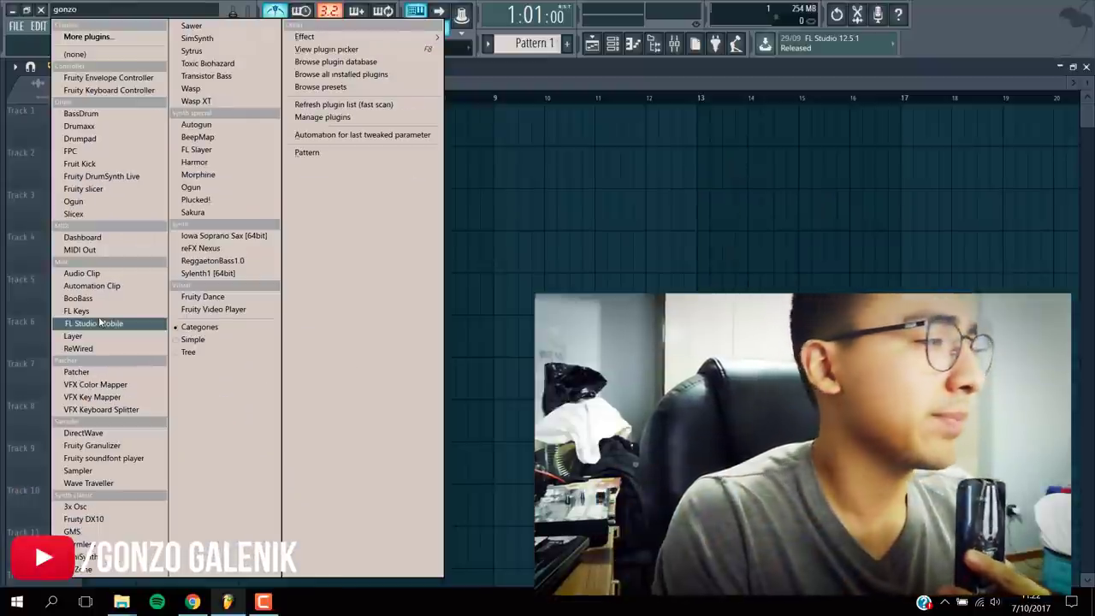
{"action": "left_click", "coordinate": [96, 311]}
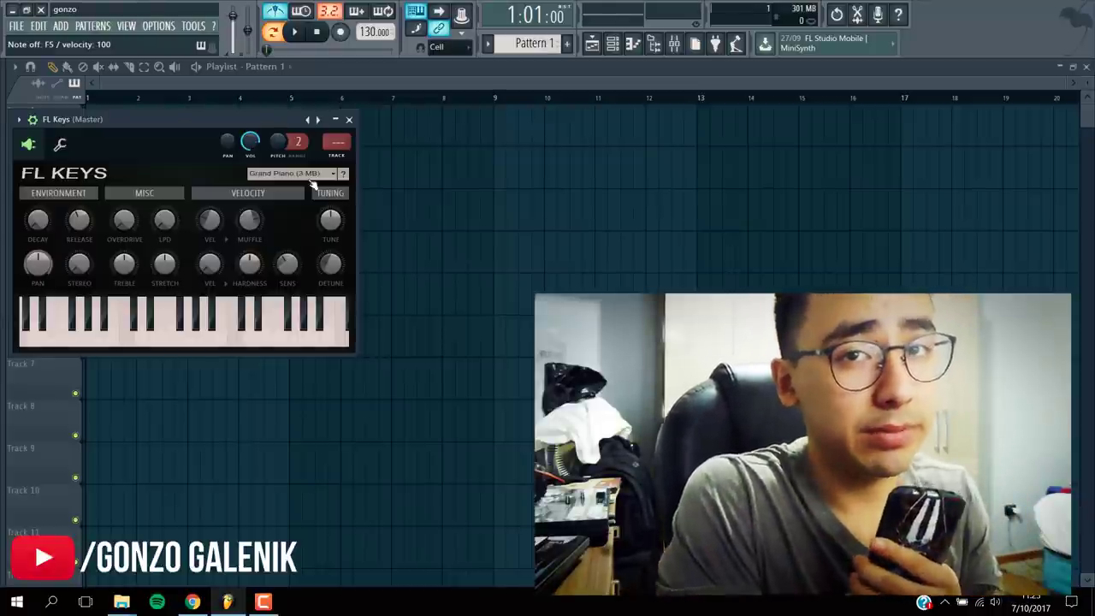
{"action": "key", "text": "F6"}
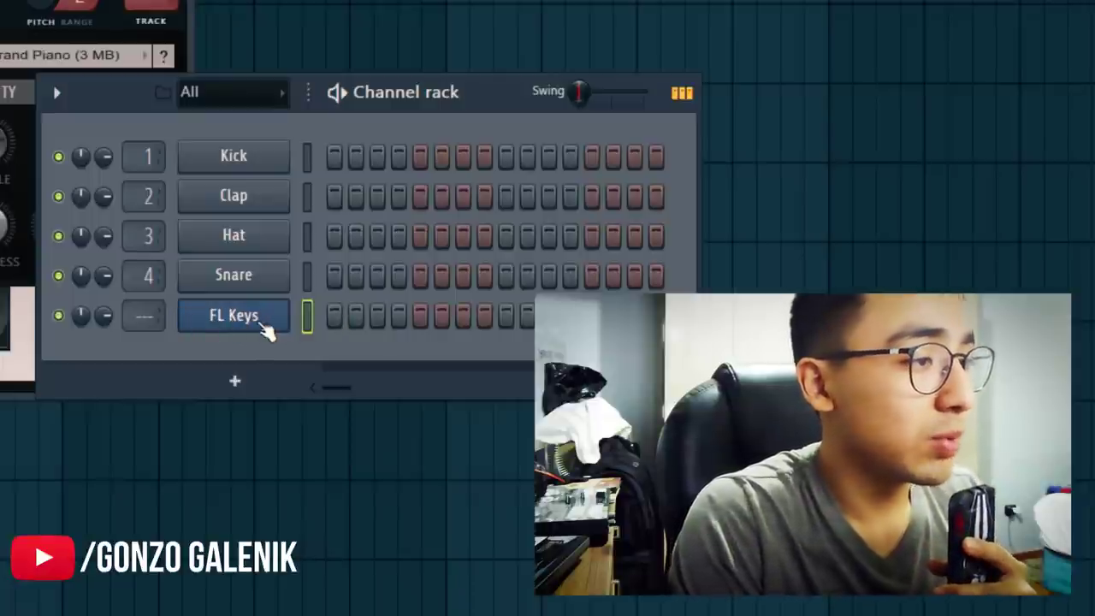
{"action": "right_click", "coordinate": [267, 331]}
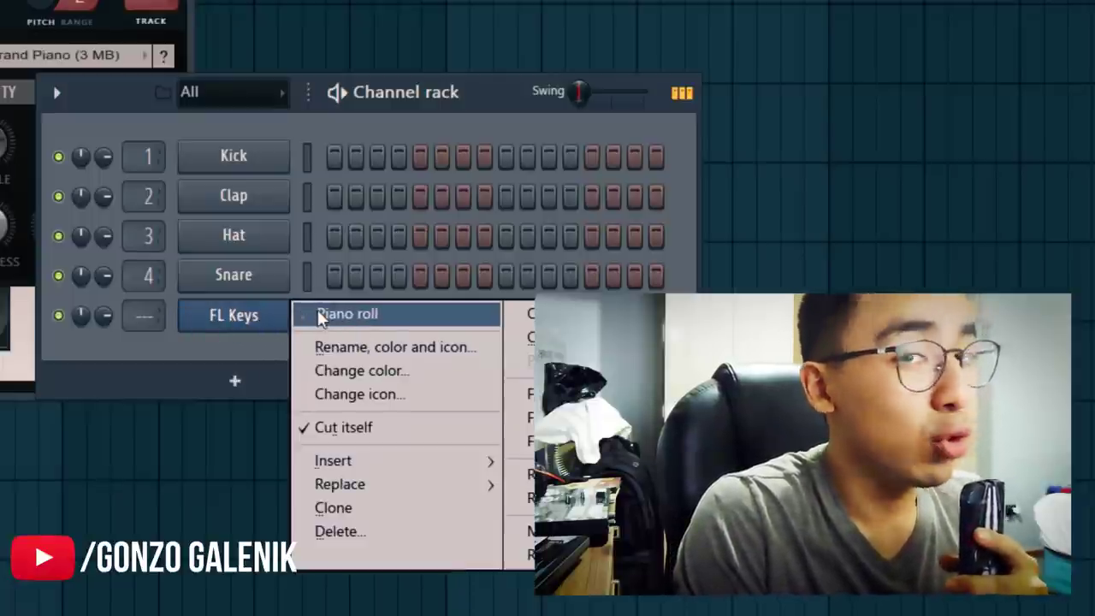
{"action": "left_click", "coordinate": [321, 318]}
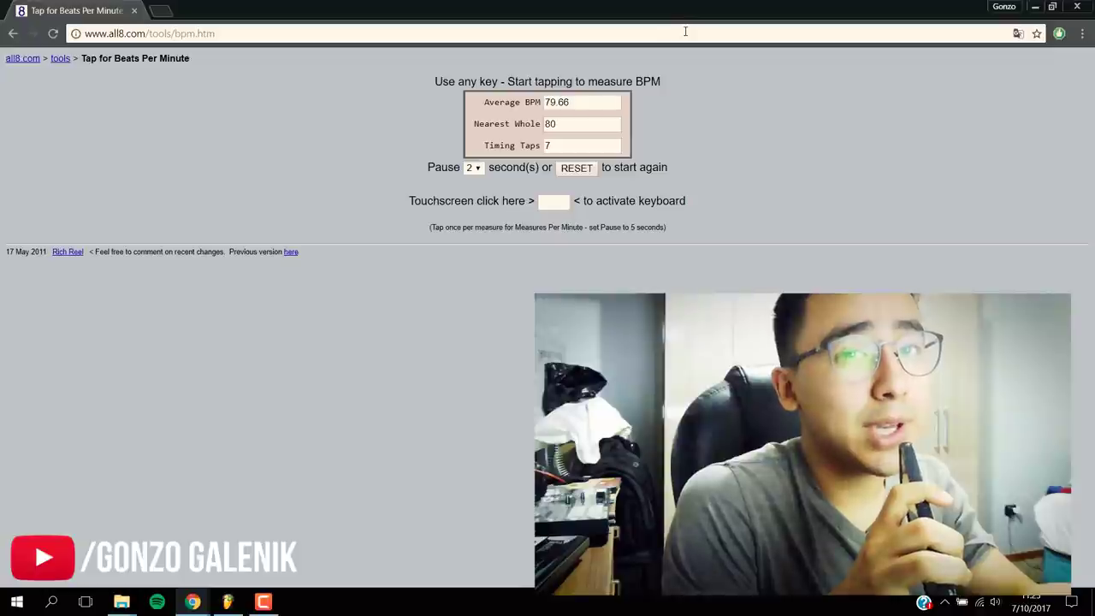
Tap a steady beat on the all8.com BPM page to measure its tempo, and return to FL Studio.
{"action": "key", "text": "space"}
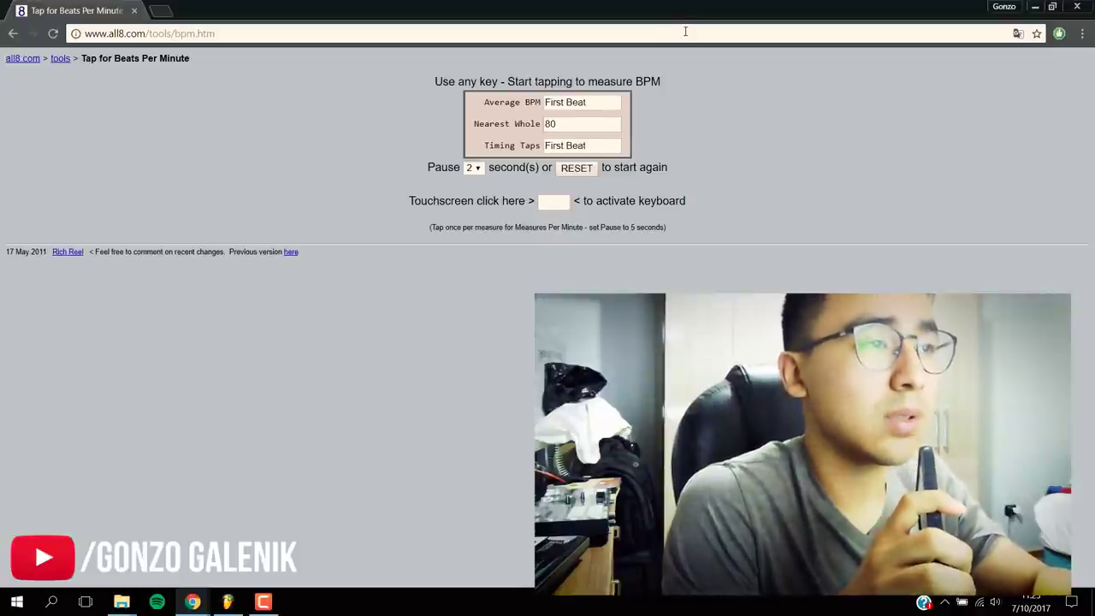
{"action": "key", "text": "space"}
{"action": "key", "text": "space"}
{"action": "key", "text": "space"}
{"action": "key", "text": "space"}
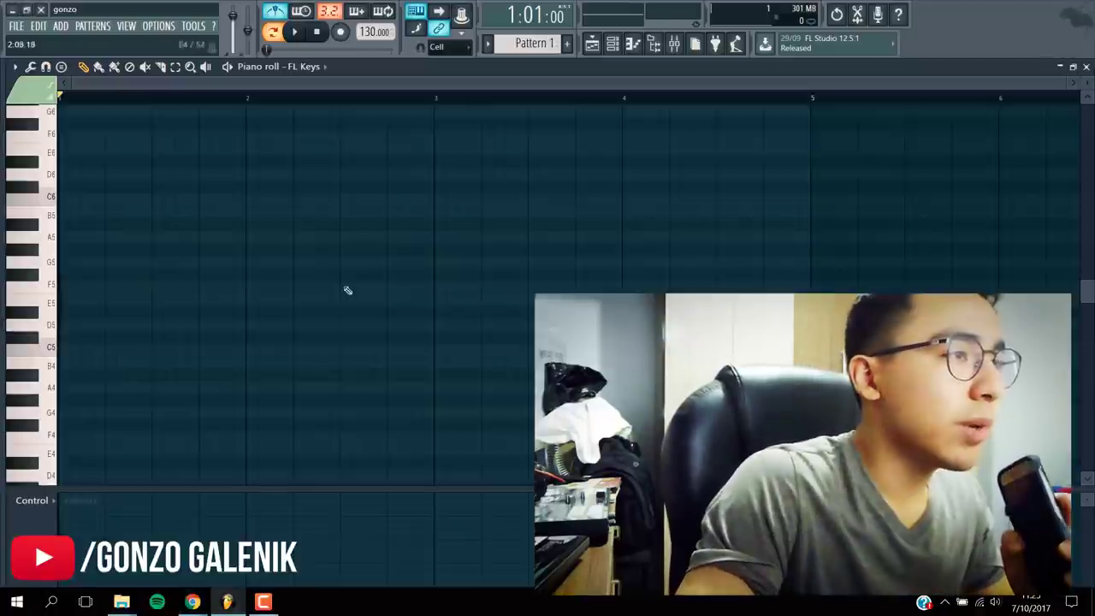
{"action": "key", "text": "alt+Tab"}
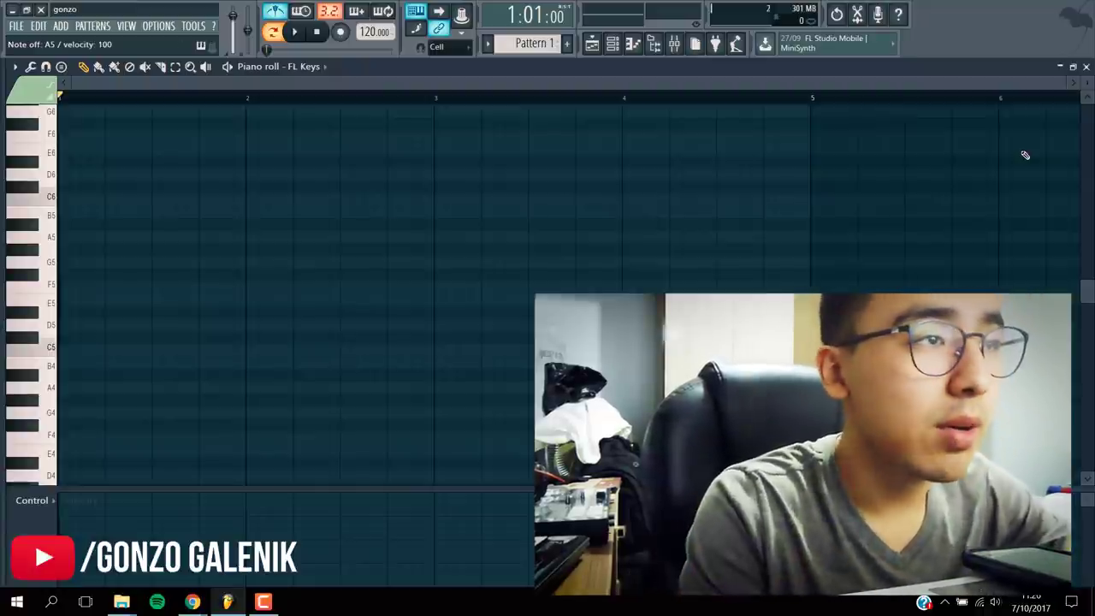
Open the FL Keys instrument from the channel rack to check the chord on its keyboard, and return to its piano roll.
{"action": "left_click", "coordinate": [613, 44]}
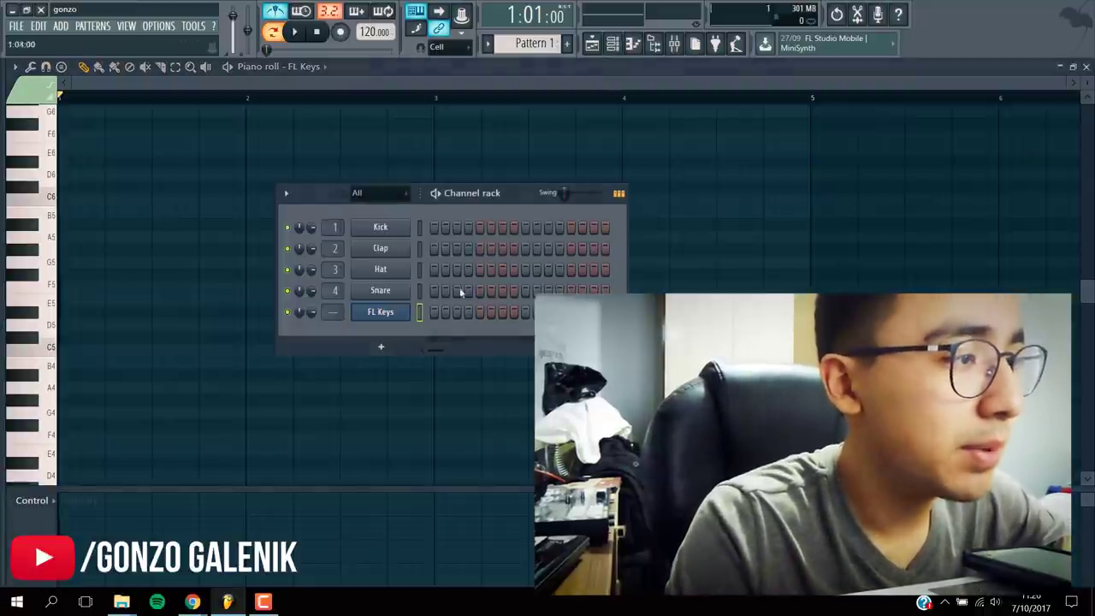
{"action": "left_click", "coordinate": [382, 312]}
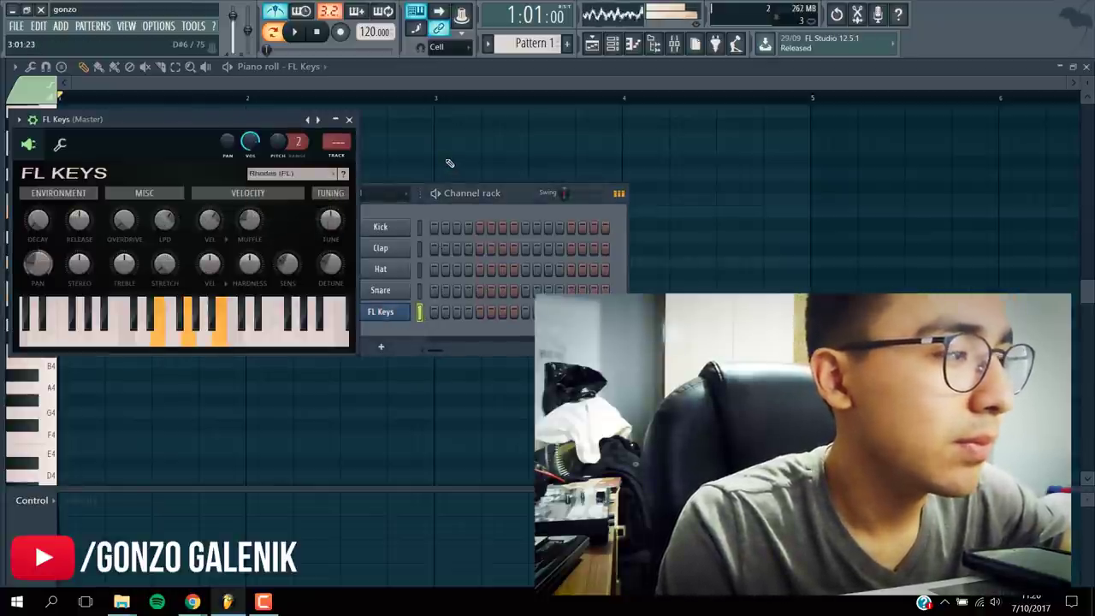
{"action": "key", "text": "F7"}
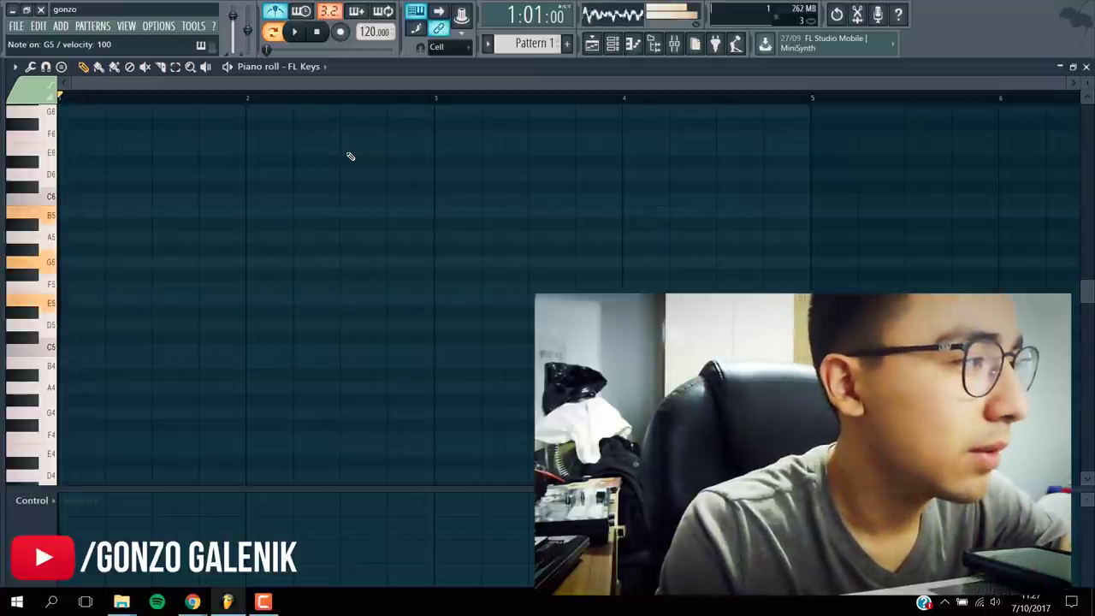
Place short B5, G5 and E5 notes at the start of bar 1 to form the first chord.
{"action": "left_click", "coordinate": [63, 212]}
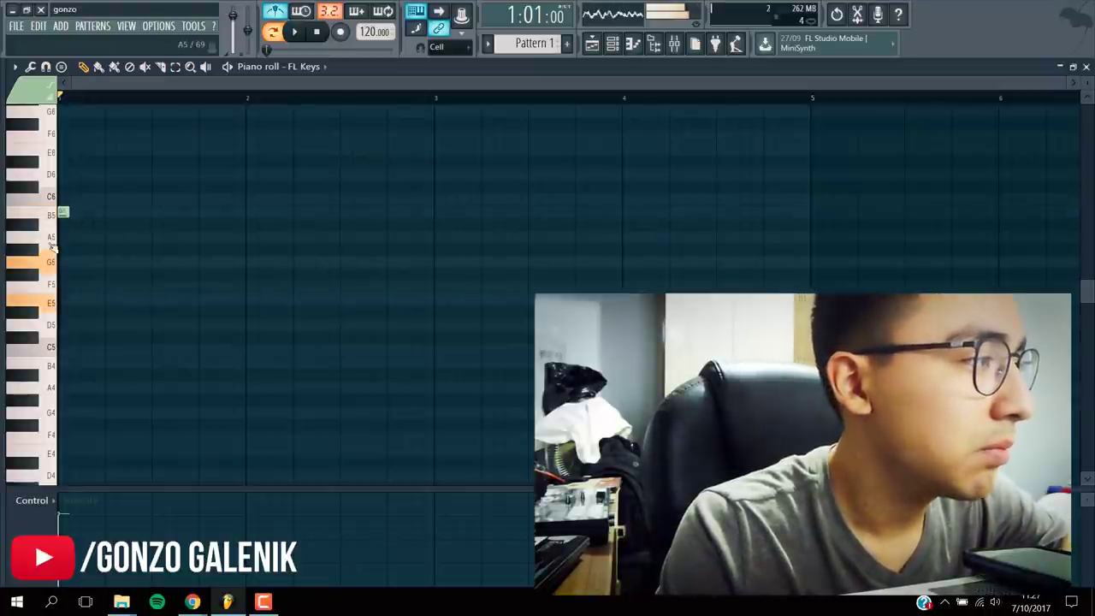
{"action": "left_click", "coordinate": [63, 262]}
{"action": "left_click", "coordinate": [62, 300]}
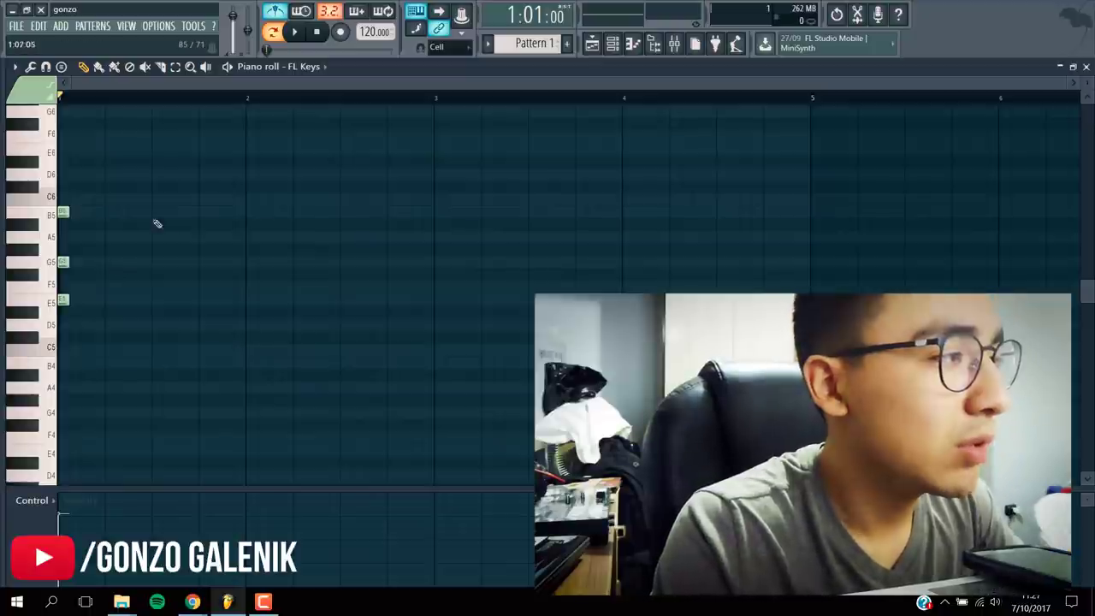
{"action": "left_click", "coordinate": [170, 213]}
{"action": "right_click", "coordinate": [170, 212]}
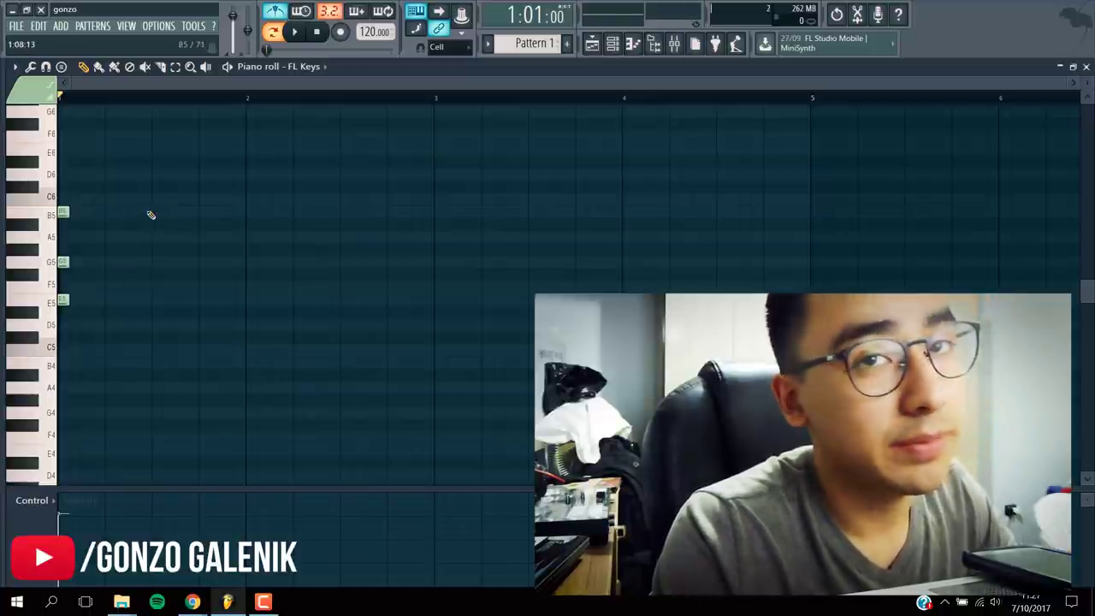
Select the three chord notes, lengthen them together to fill bar 1, and play the result.
{"action": "left_click_drag", "start_coordinate": [162, 203], "coordinate": [60, 313]}
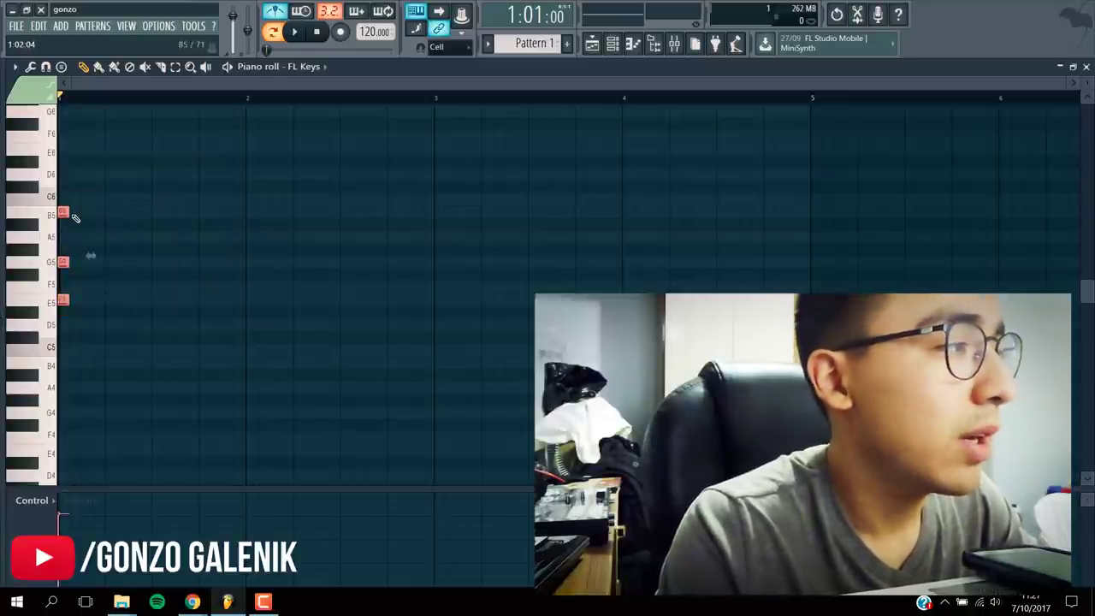
{"action": "left_click_drag", "start_coordinate": [72, 211], "coordinate": [245, 211]}
{"action": "key", "text": "space"}
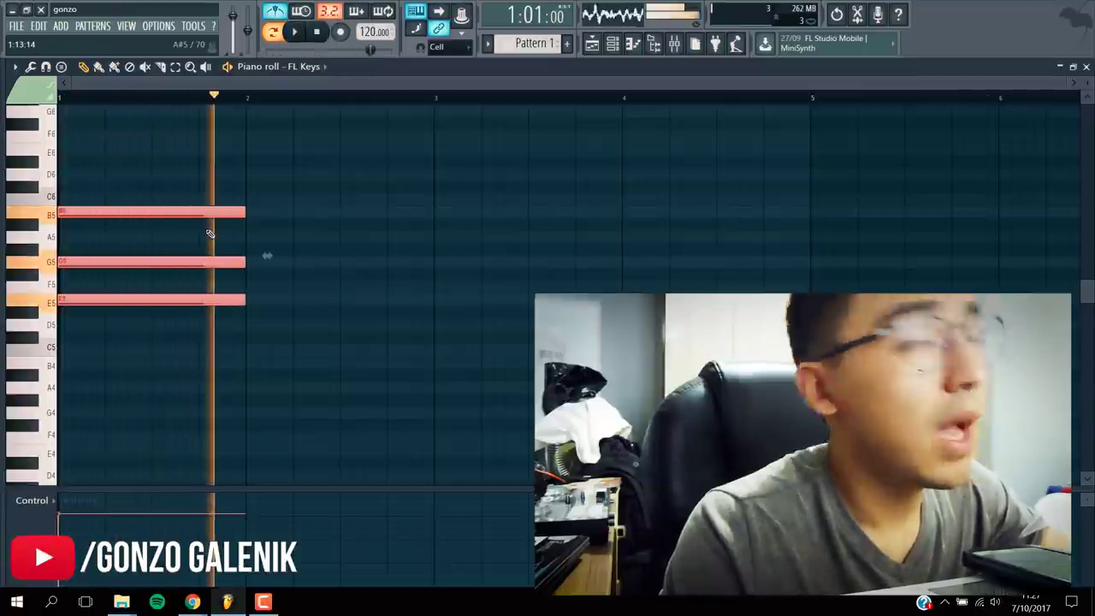
{"action": "key", "text": "space"}
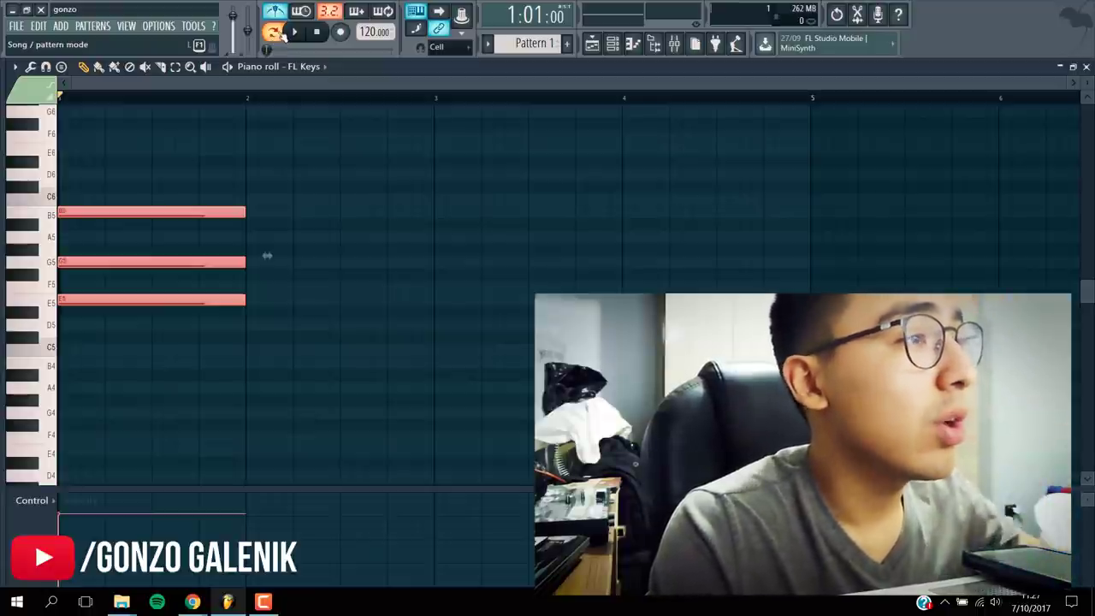
View the FL Keys notes in the channel rack and the empty playlist, trying song mode before returning to pattern mode.
{"action": "left_click", "coordinate": [613, 47]}
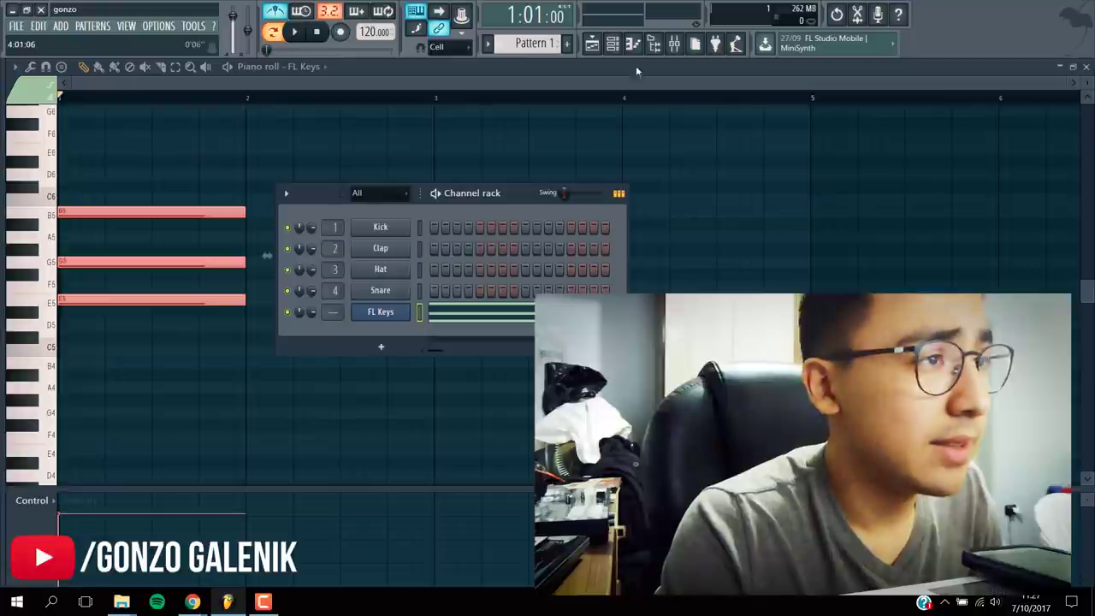
{"action": "left_click", "coordinate": [592, 43]}
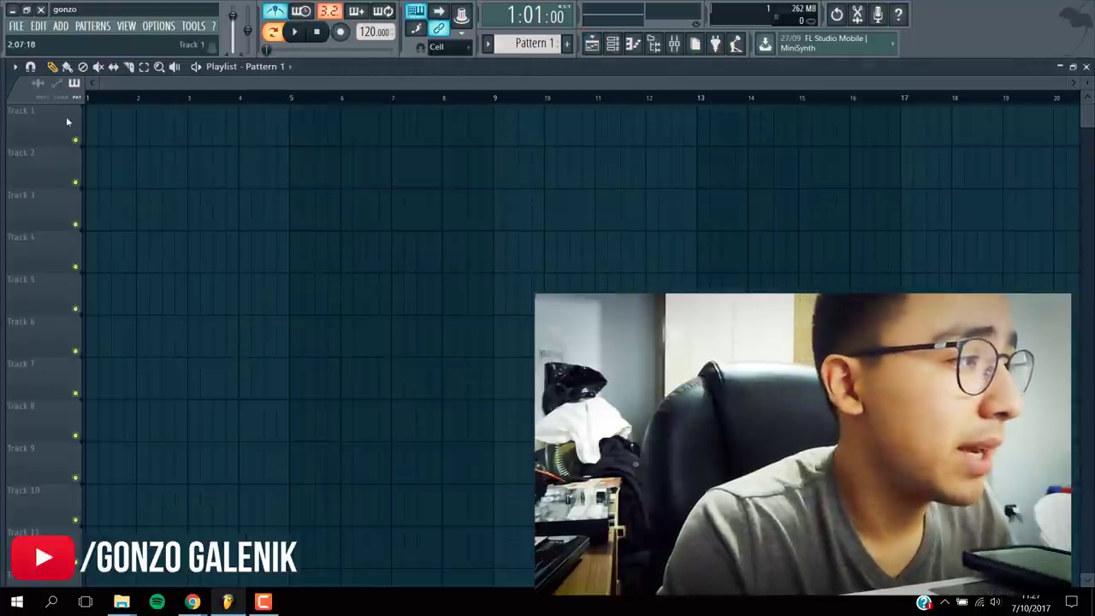
{"action": "left_click", "coordinate": [272, 32]}
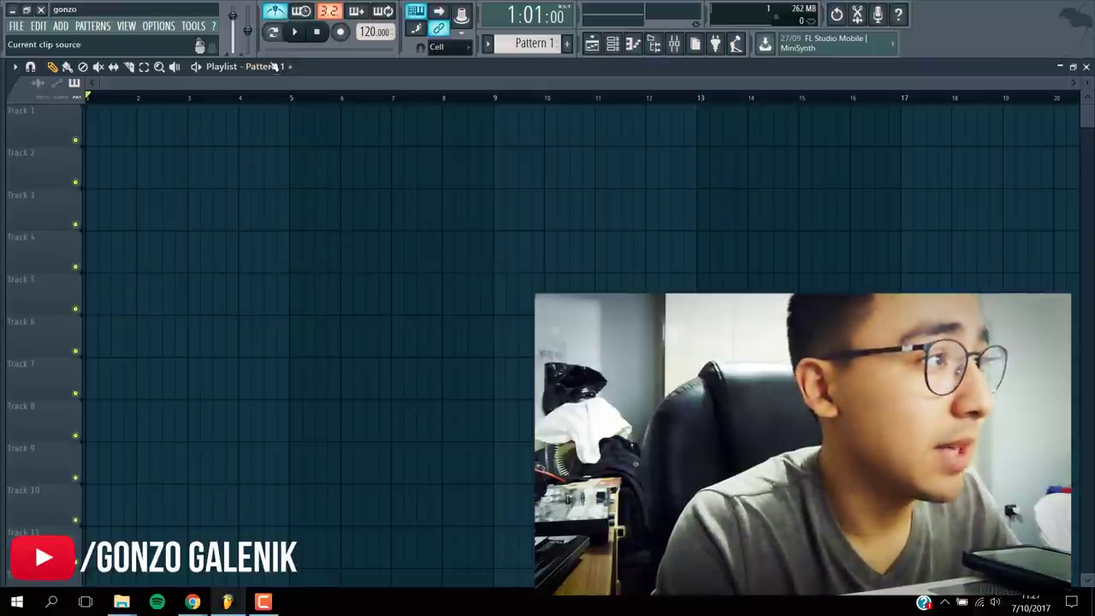
{"action": "left_click", "coordinate": [272, 35]}
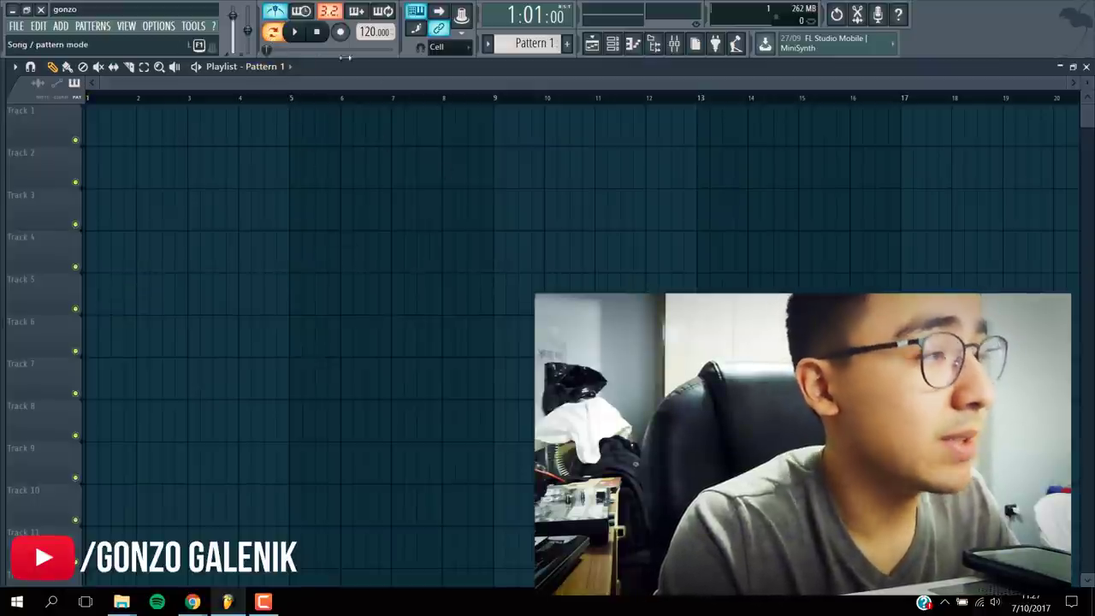
{"action": "left_click", "coordinate": [613, 44]}
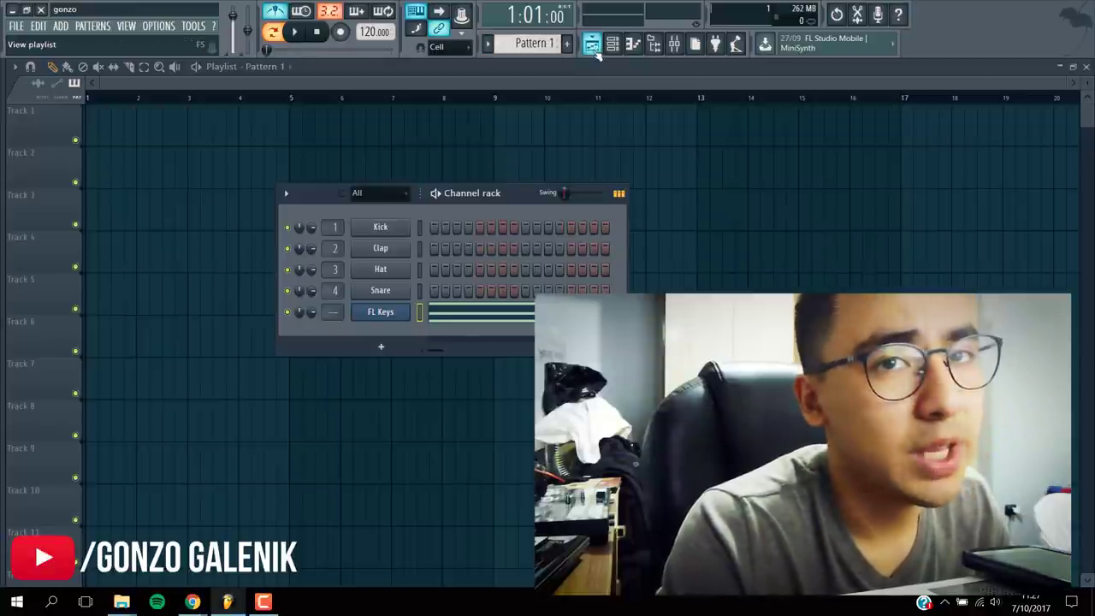
Add a second chord of C6, A5 and F5 at bar 2 in the FL Keys piano roll and stretch it to a full bar.
{"action": "key", "text": "F7"}
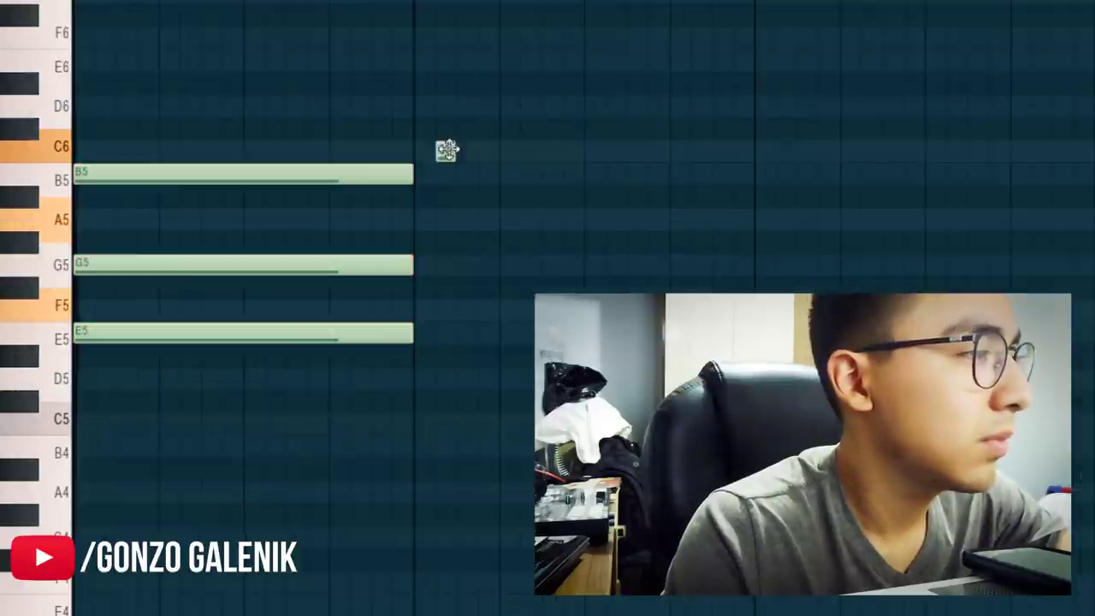
{"action": "left_click", "coordinate": [252, 198]}
{"action": "left_click", "coordinate": [422, 224]}
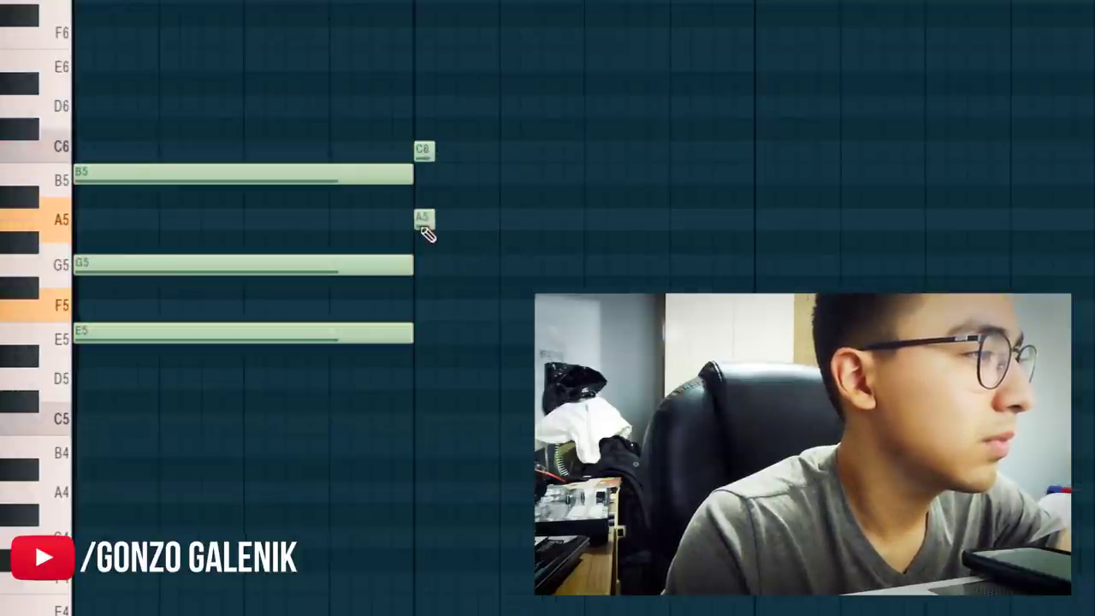
{"action": "left_click", "coordinate": [422, 312]}
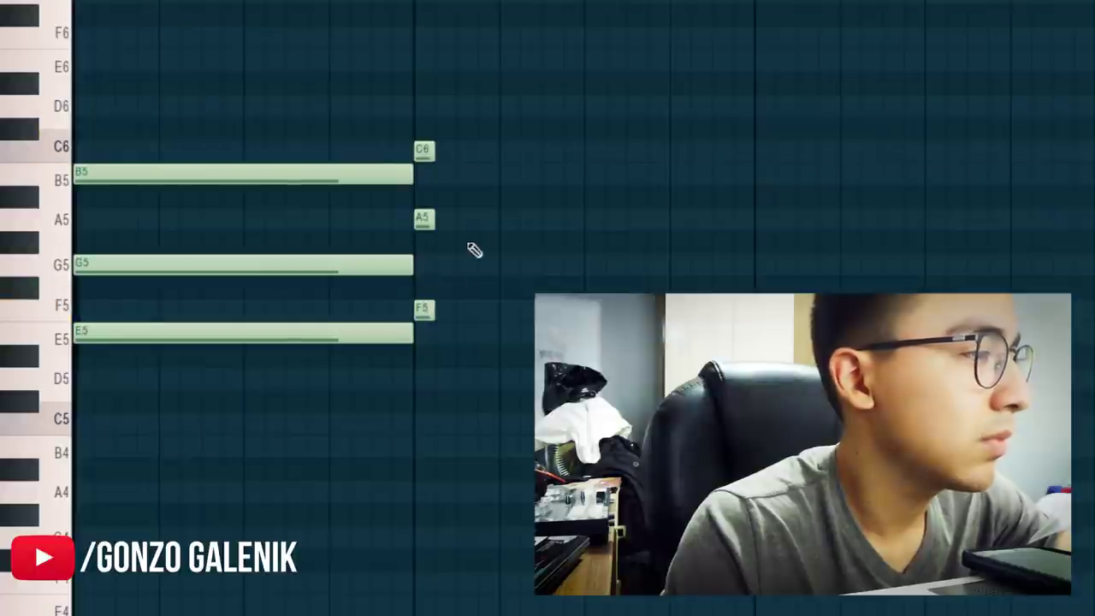
{"action": "left_click_drag", "start_coordinate": [471, 97], "coordinate": [433, 319]}
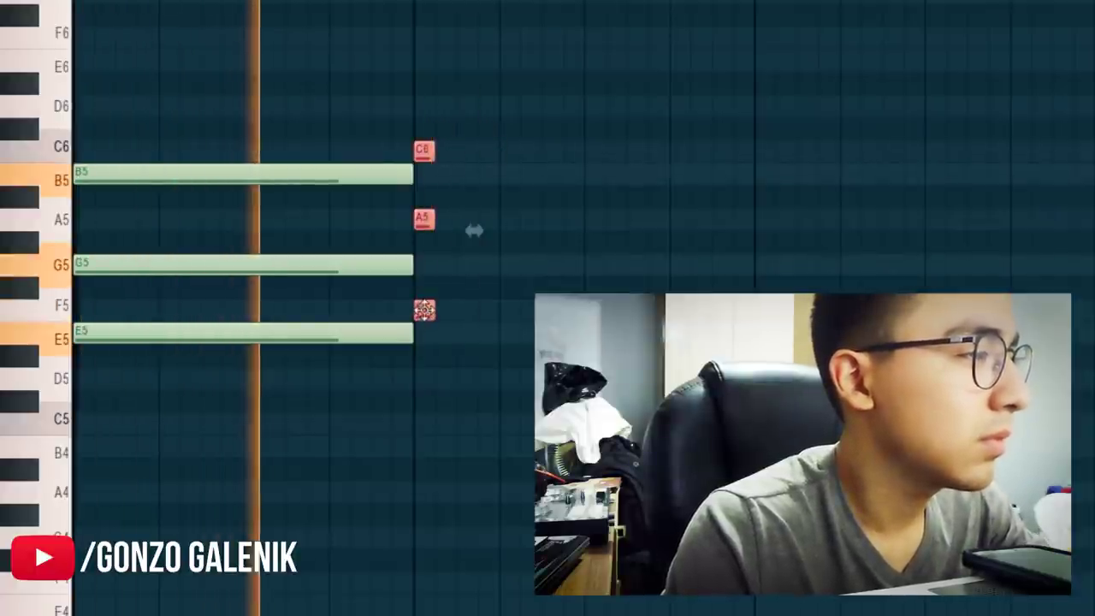
{"action": "left_click_drag", "start_coordinate": [472, 228], "coordinate": [791, 231]}
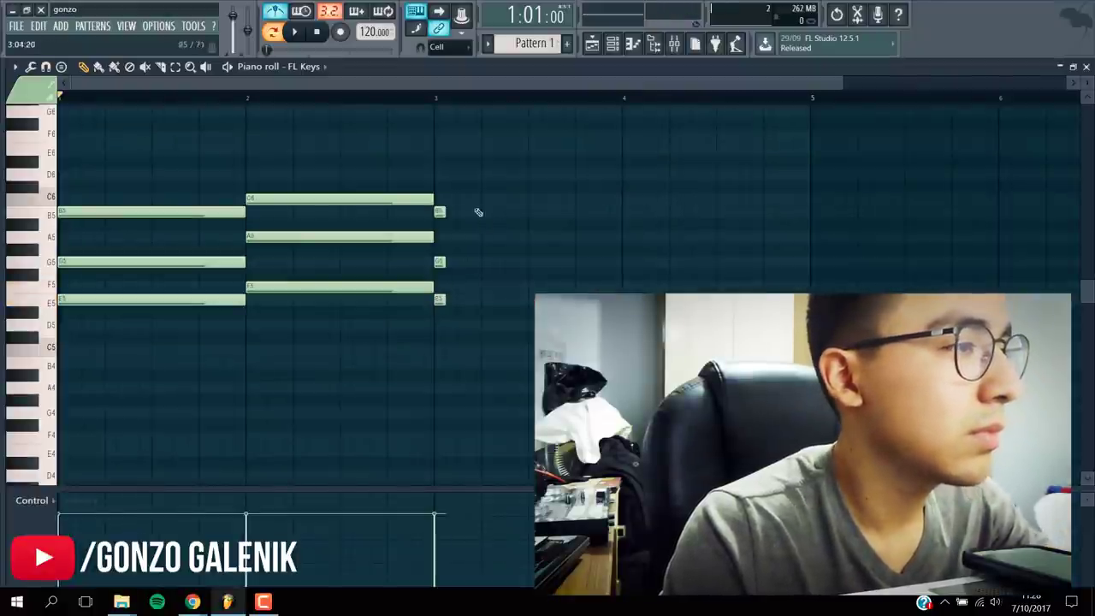
Select the B5, G5 and E5 notes at bar 3 and stretch them together to a full bar.
{"action": "left_click_drag", "start_coordinate": [454, 181], "coordinate": [441, 302]}
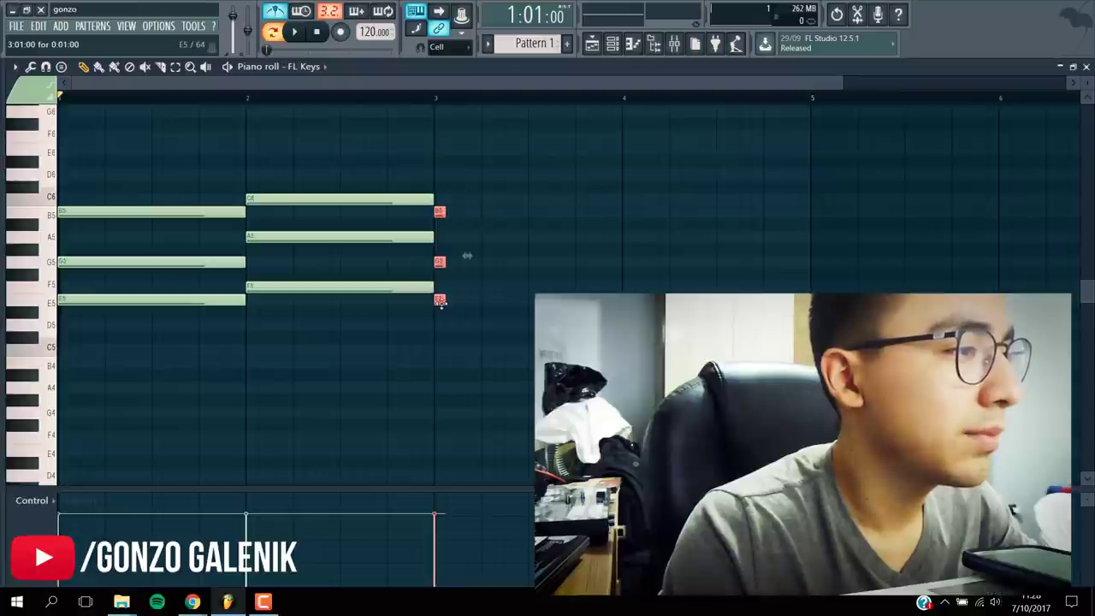
{"action": "left_click_drag", "start_coordinate": [467, 256], "coordinate": [638, 254]}
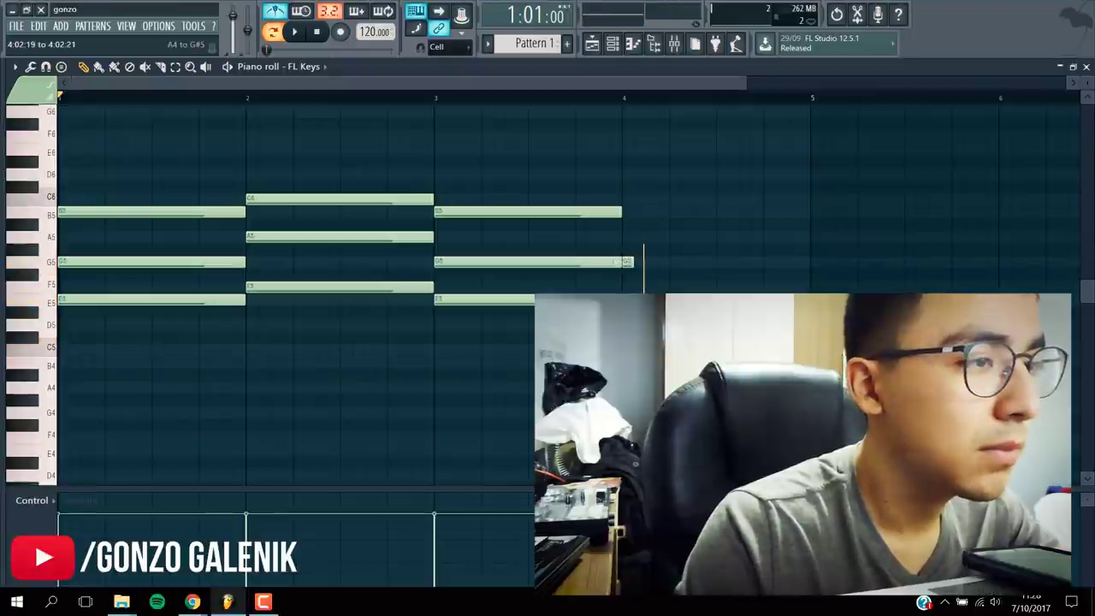
Add a G5 note at bar 4, lengthen it to a full bar, and play the progression.
{"action": "left_click", "coordinate": [628, 262]}
{"action": "left_click_drag", "start_coordinate": [627, 262], "coordinate": [809, 262]}
{"action": "key", "text": "space"}
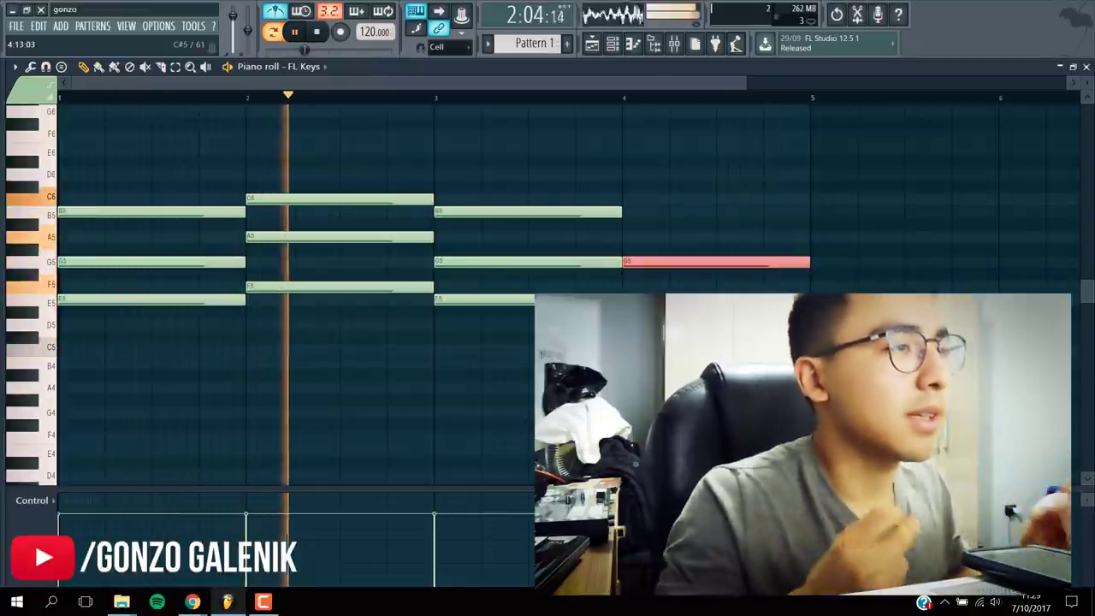
Stop playback, rename Pattern 1 to ACORDE, and leave only the playlist open.
{"action": "key", "text": "space"}
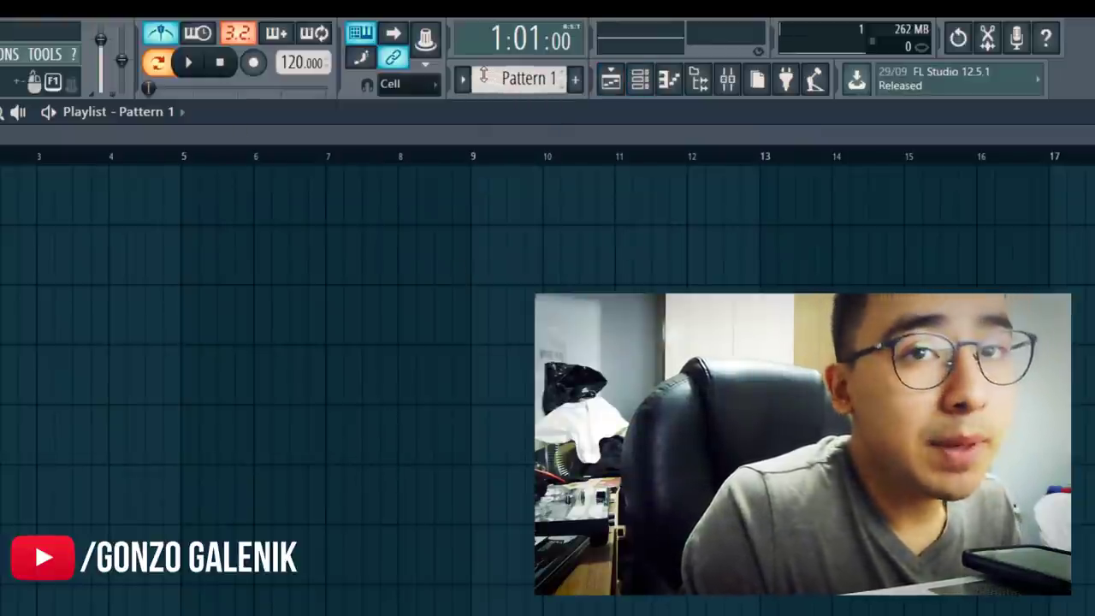
{"action": "left_click", "coordinate": [163, 113]}
{"action": "left_click", "coordinate": [160, 150]}
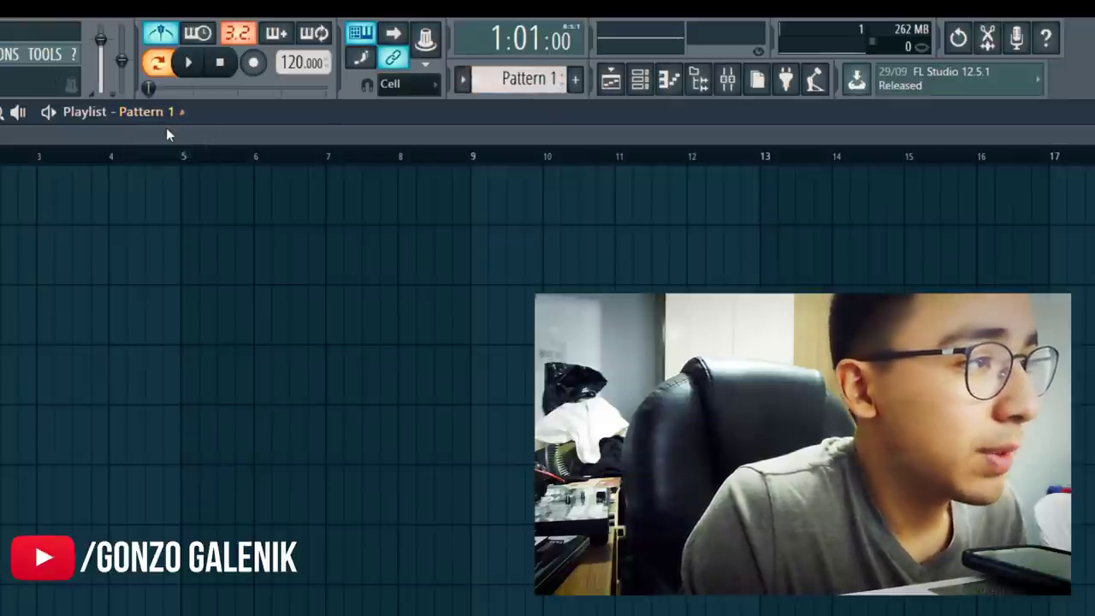
{"action": "left_click", "coordinate": [641, 80]}
{"action": "left_click", "coordinate": [462, 82]}
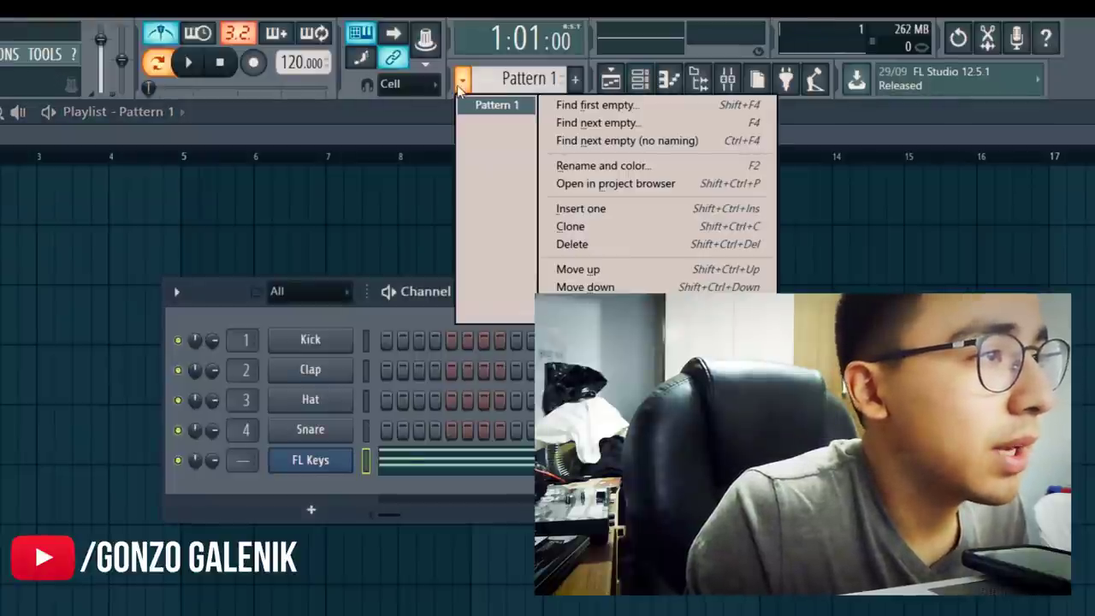
{"action": "left_click", "coordinate": [608, 168]}
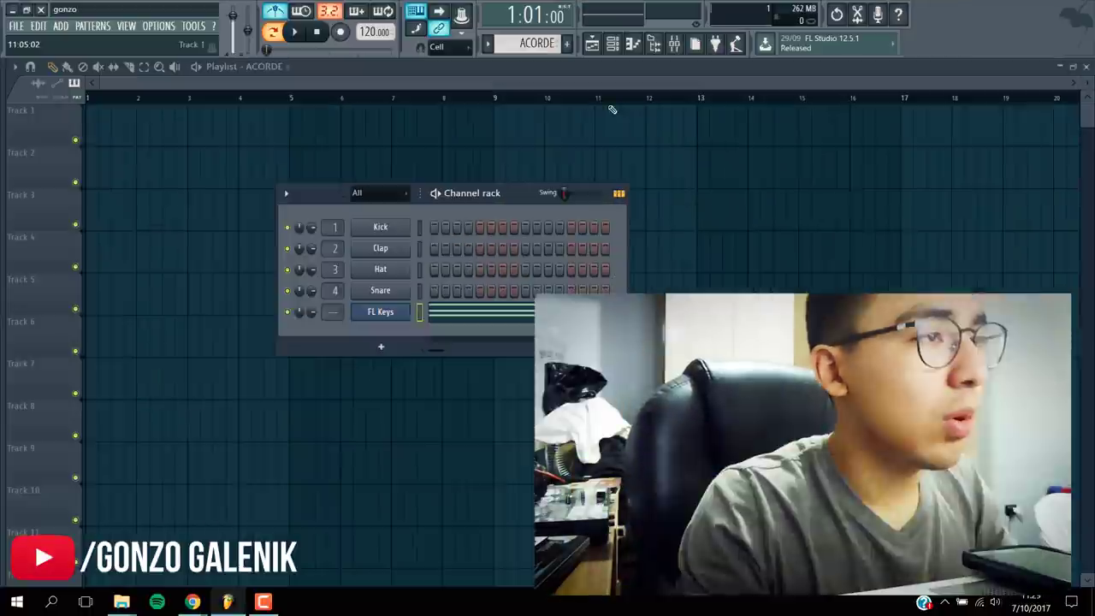
{"action": "key", "text": "F6"}
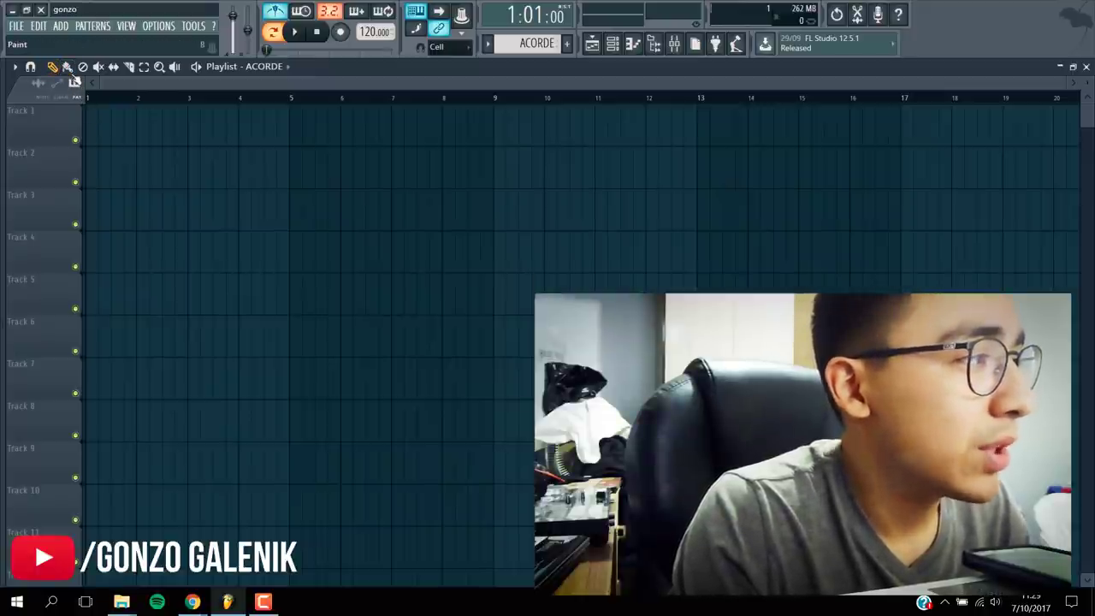
Try painting repeated ACORDE clips along playlist track 1 from bar 1, and erase them all.
{"action": "left_click", "coordinate": [67, 66]}
{"action": "mouse_move", "coordinate": [90, 128]}
{"action": "left_mouse_down"}
{"action": "mouse_move", "coordinate": [463, 161]}
{"action": "mouse_move", "coordinate": [770, 164]}
{"action": "mouse_move", "coordinate": [994, 194]}
{"action": "mouse_move", "coordinate": [1006, 169]}
{"action": "left_mouse_up"}
{"action": "right_click", "coordinate": [770, 128]}
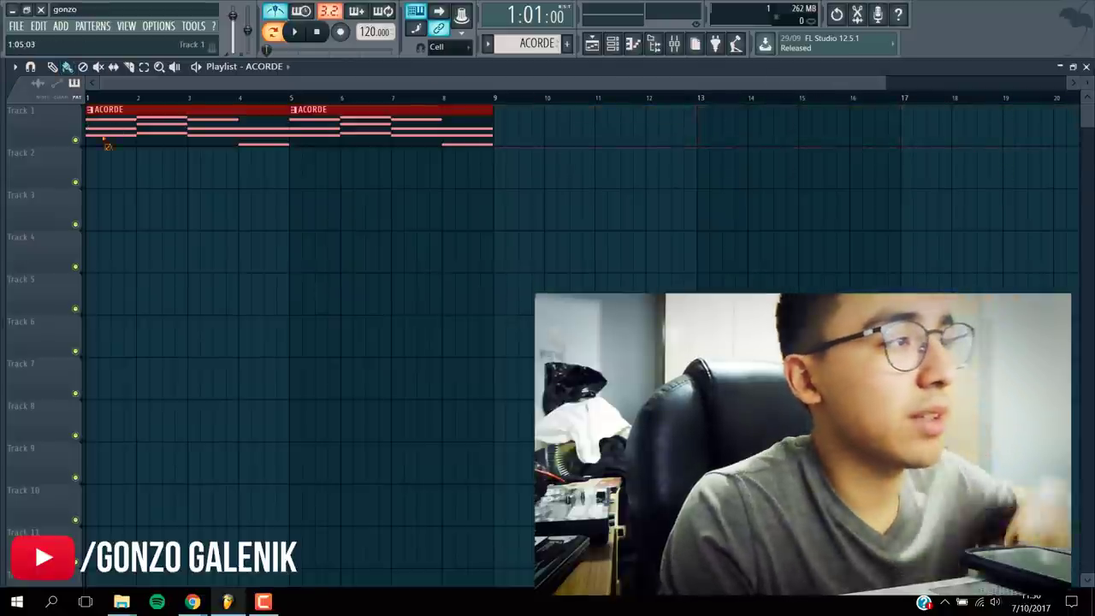
{"action": "right_click", "coordinate": [103, 137]}
{"action": "right_click", "coordinate": [342, 128]}
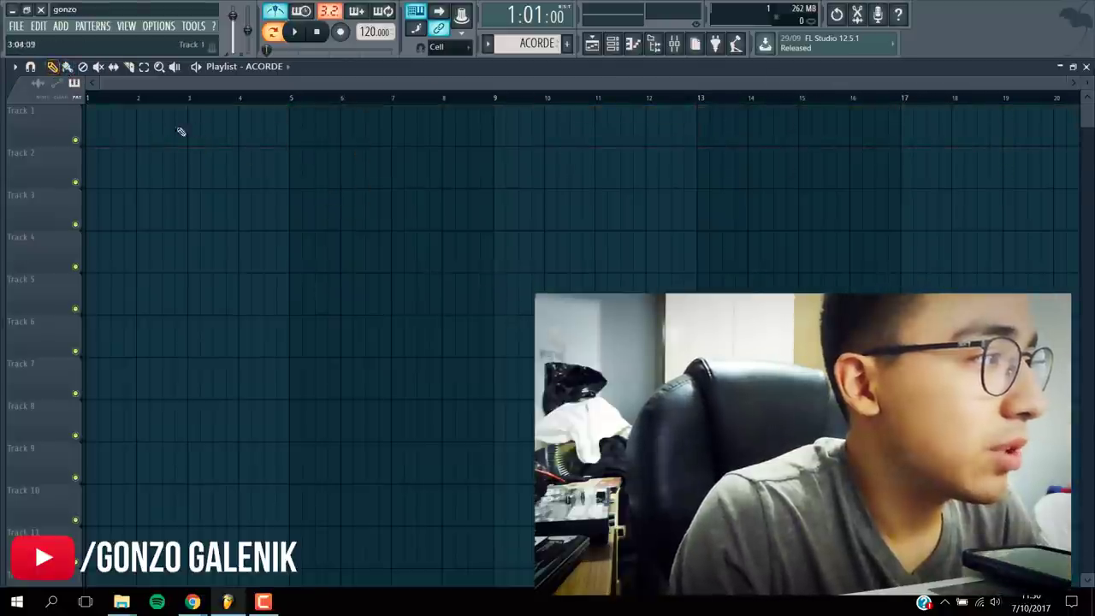
Place a single ACORDE clip at bar 1, move it to track 2, and briefly play it in the playlist.
{"action": "left_click", "coordinate": [93, 137]}
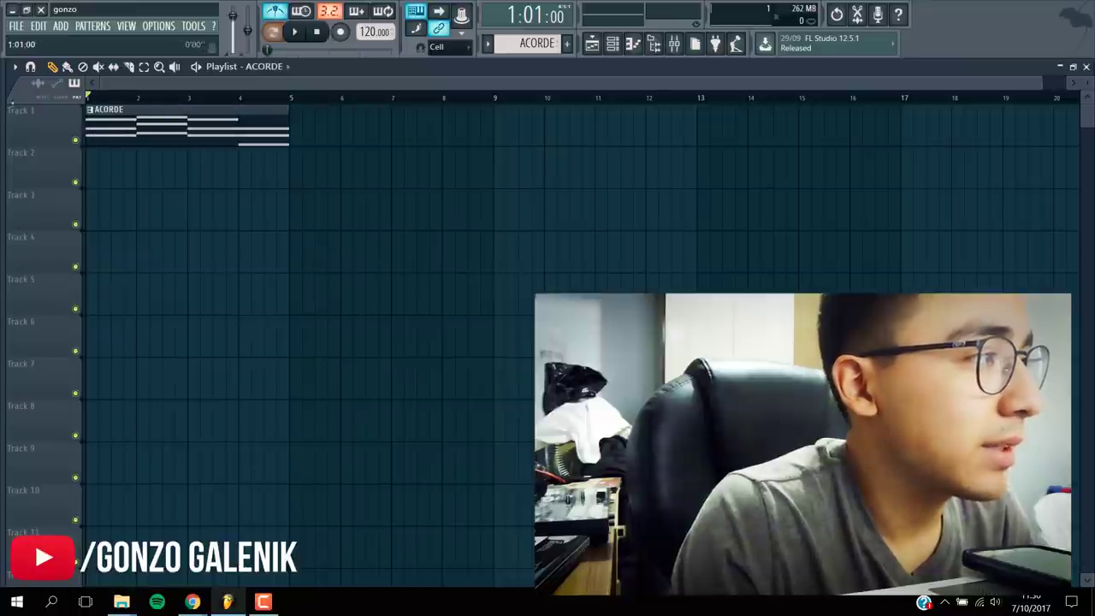
{"action": "left_click_drag", "start_coordinate": [173, 112], "coordinate": [156, 189]}
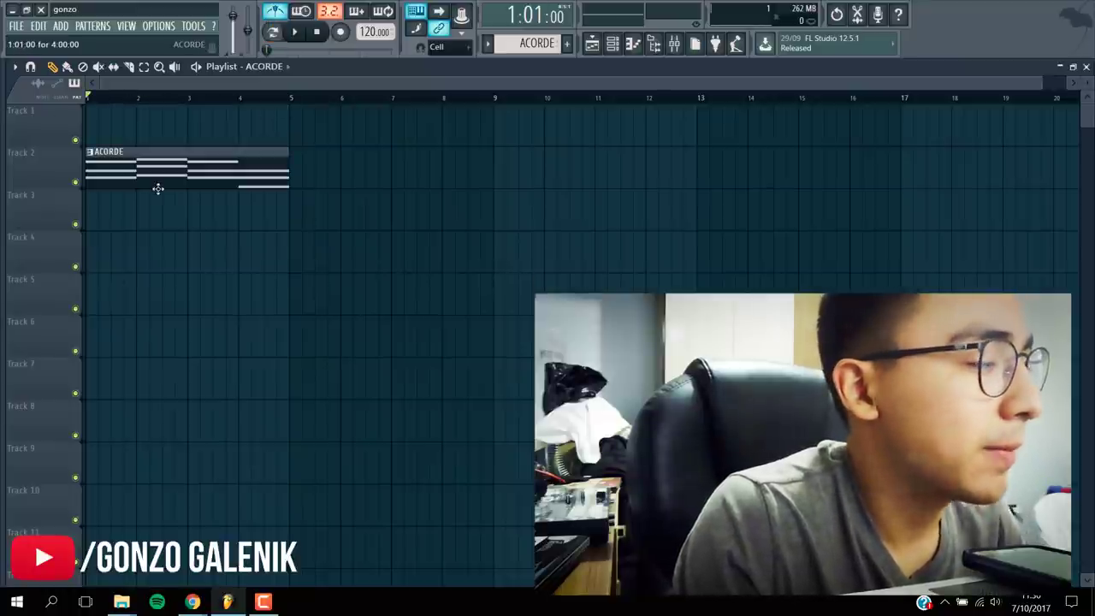
{"action": "key", "text": "space"}
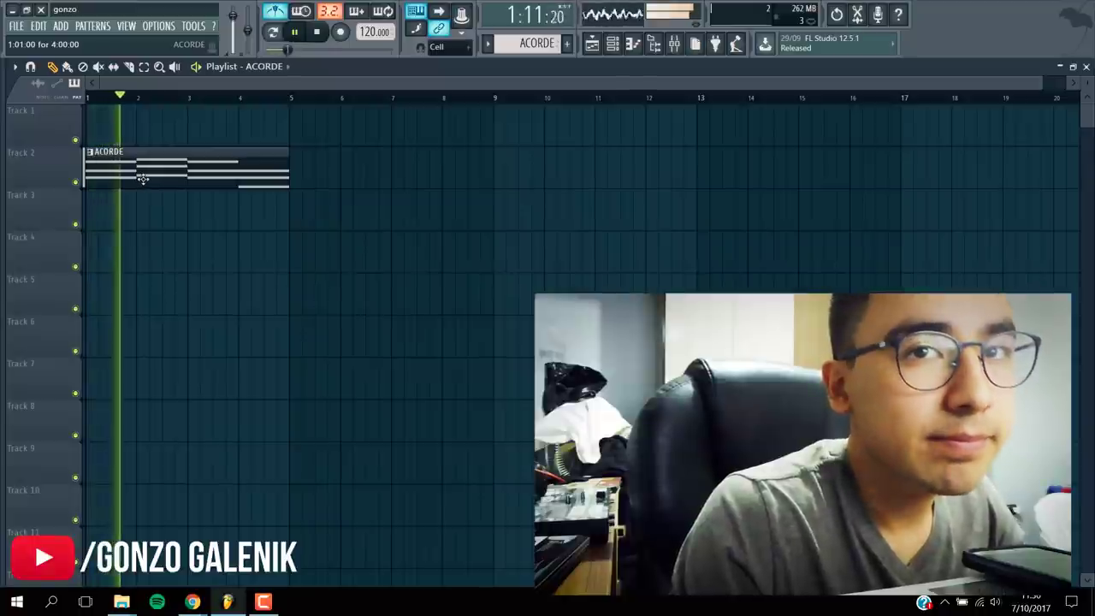
{"action": "key", "text": "space"}
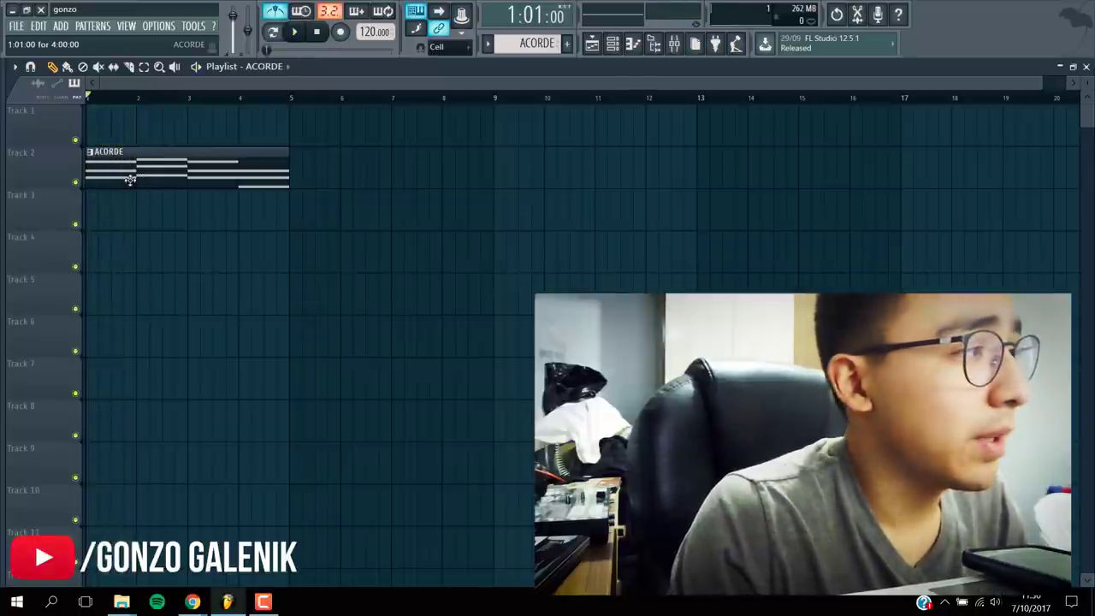
Repeat the ACORDE clip on track 2 at bars 5, 9 and 13, keeping track 1 empty.
{"action": "left_click", "coordinate": [213, 142]}
{"action": "right_click", "coordinate": [239, 128]}
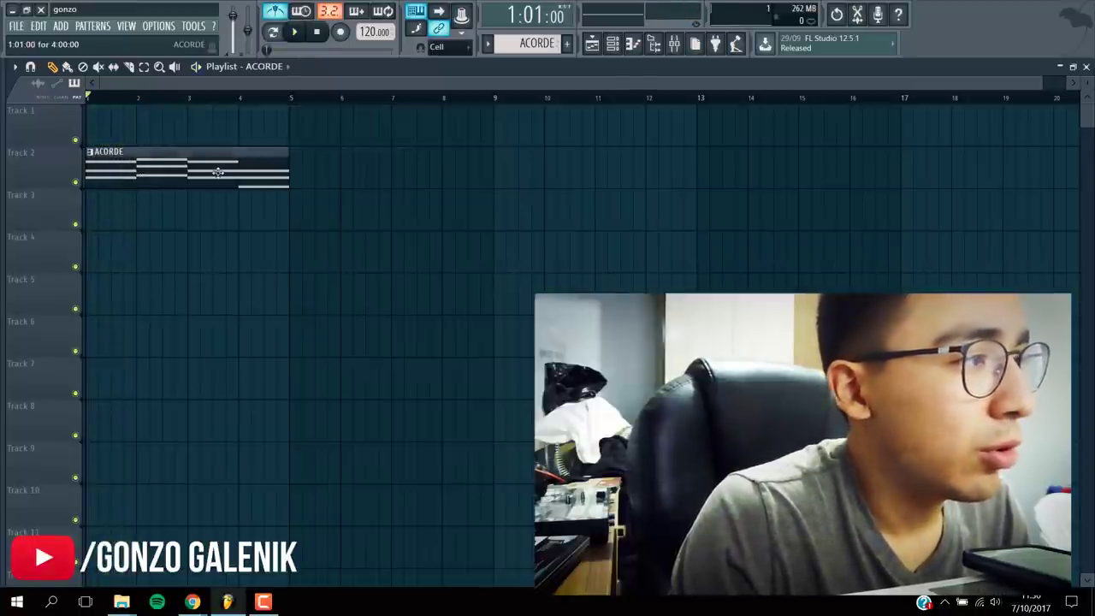
{"action": "left_click", "coordinate": [298, 176]}
{"action": "left_click", "coordinate": [497, 178]}
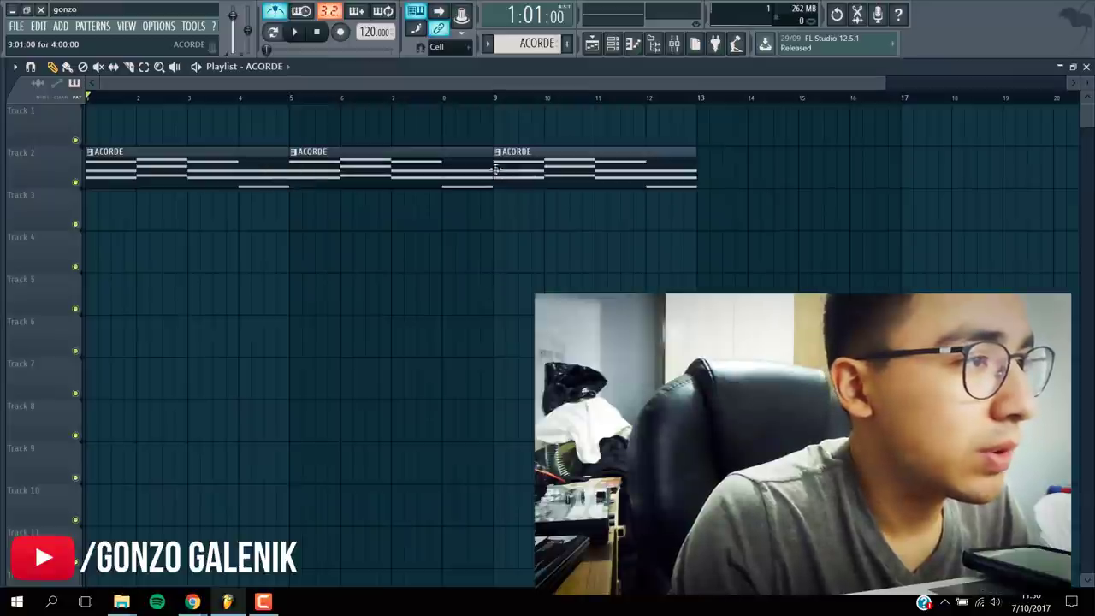
{"action": "left_click", "coordinate": [706, 179]}
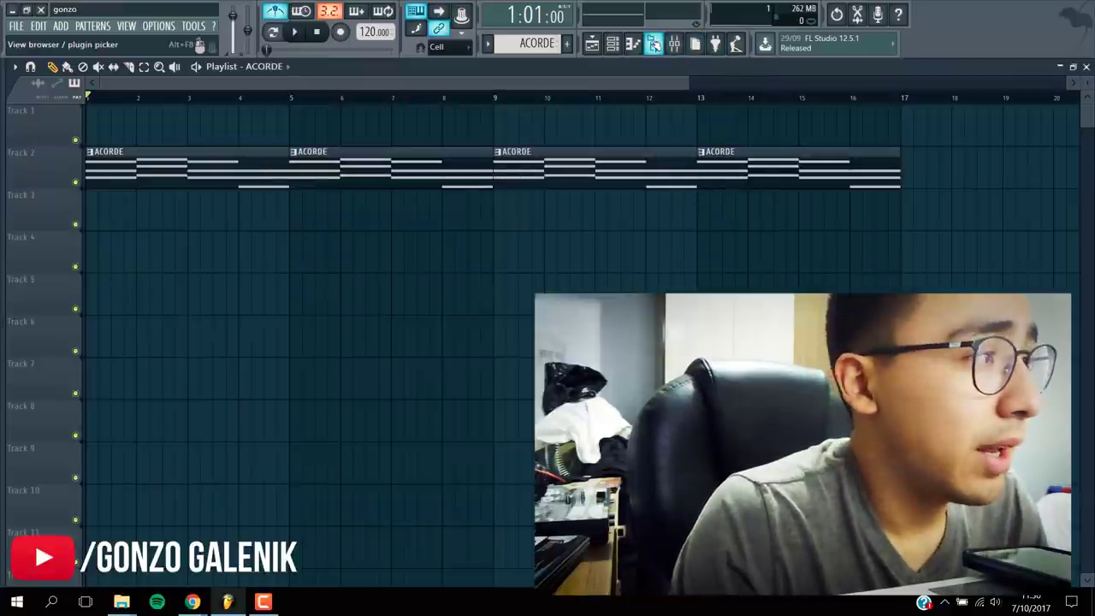
Browse the Kicks folder of the Drums pack, preview samples such as FPC 1 Kick, and hide the browser.
{"action": "left_click", "coordinate": [199, 45]}
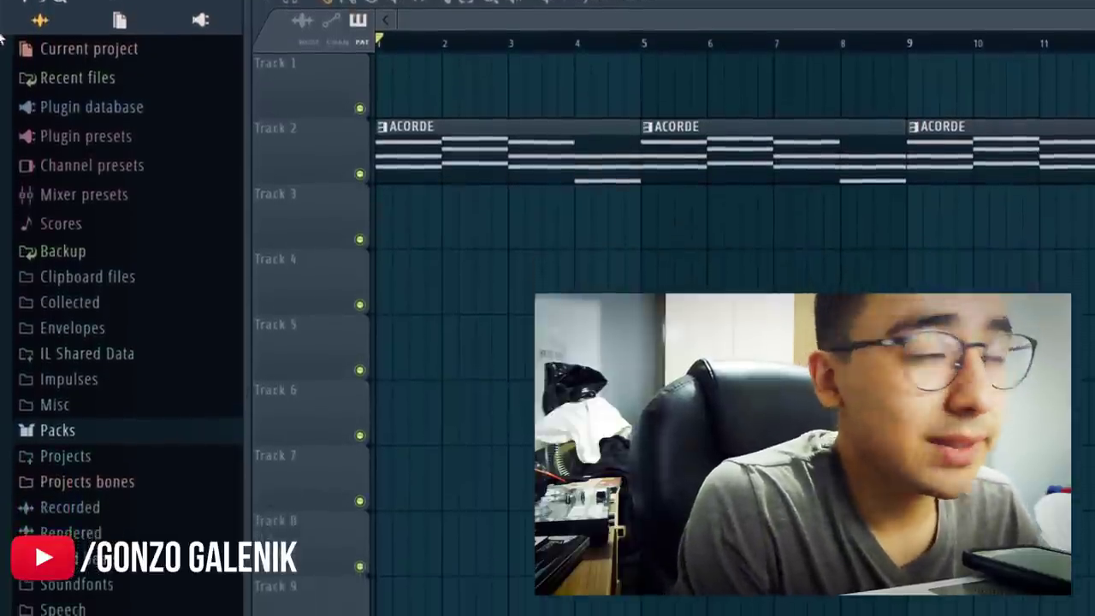
{"action": "left_click", "coordinate": [57, 430]}
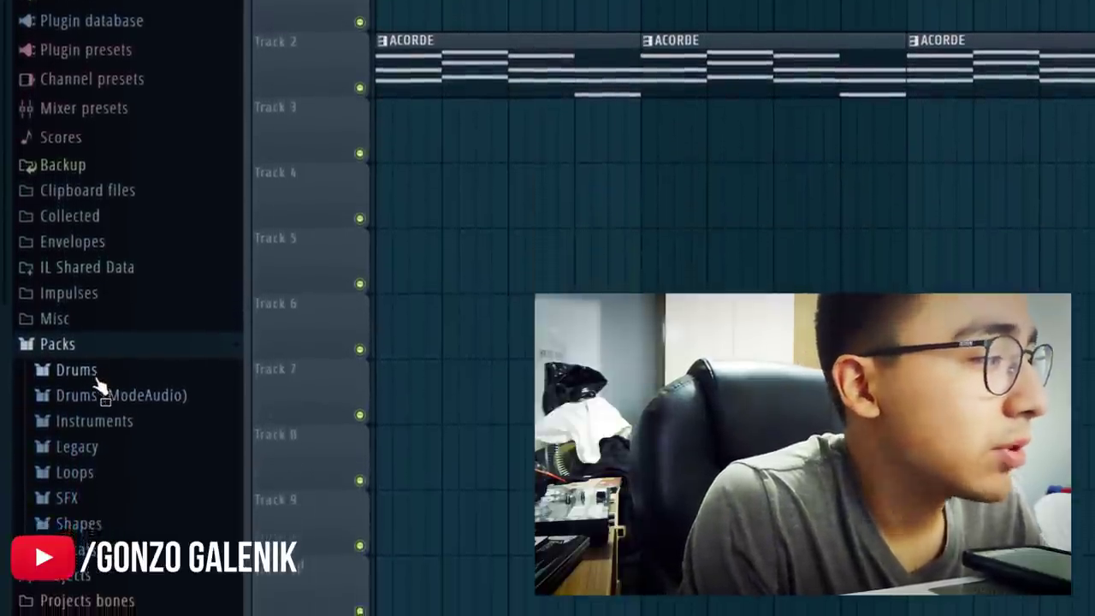
{"action": "left_click", "coordinate": [81, 399]}
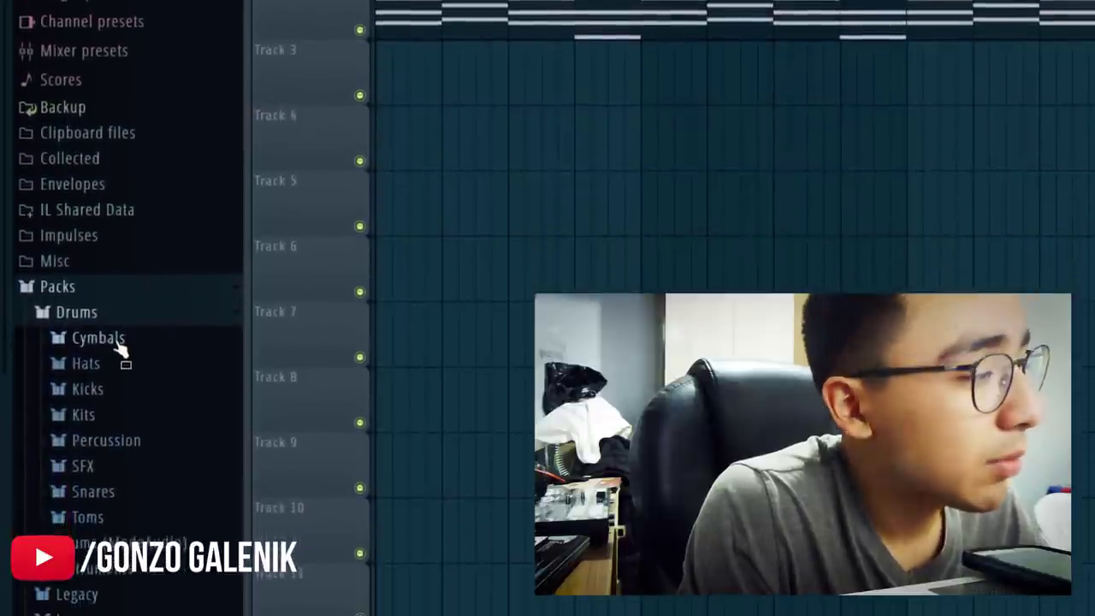
{"action": "left_click", "coordinate": [122, 364]}
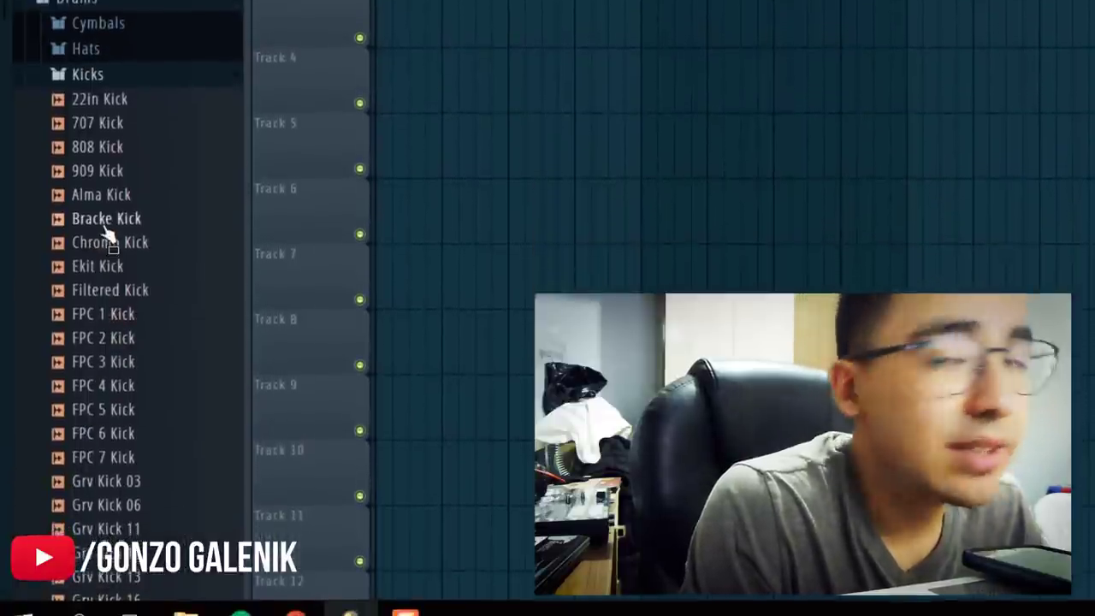
{"action": "left_click", "coordinate": [103, 266]}
{"action": "left_click", "coordinate": [103, 289]}
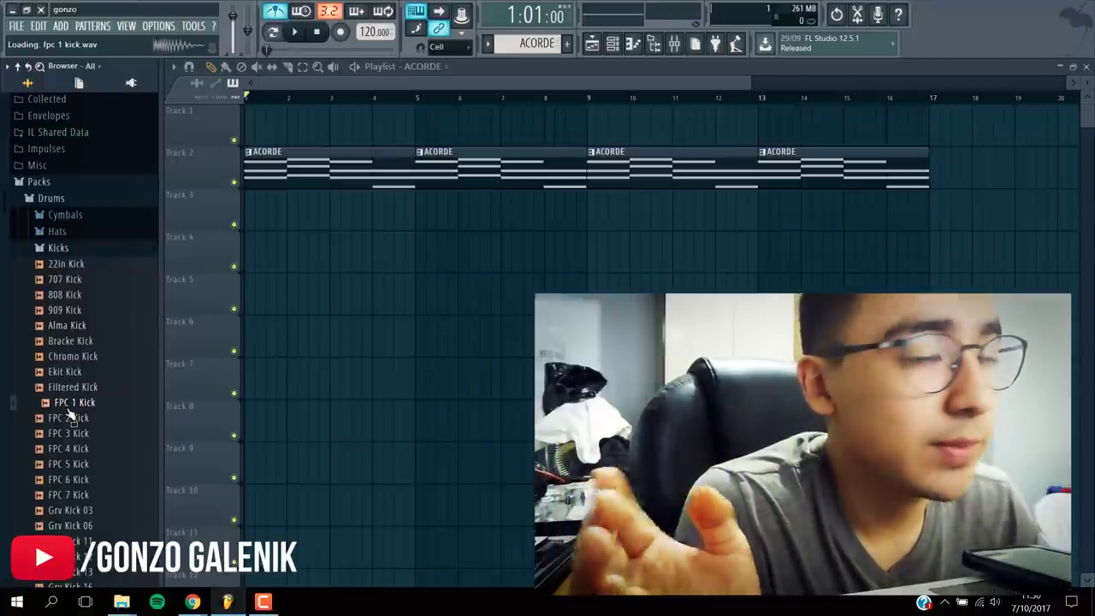
{"action": "scroll", "coordinate": [69, 415], "scroll_direction": "up", "scroll_amount": 5}
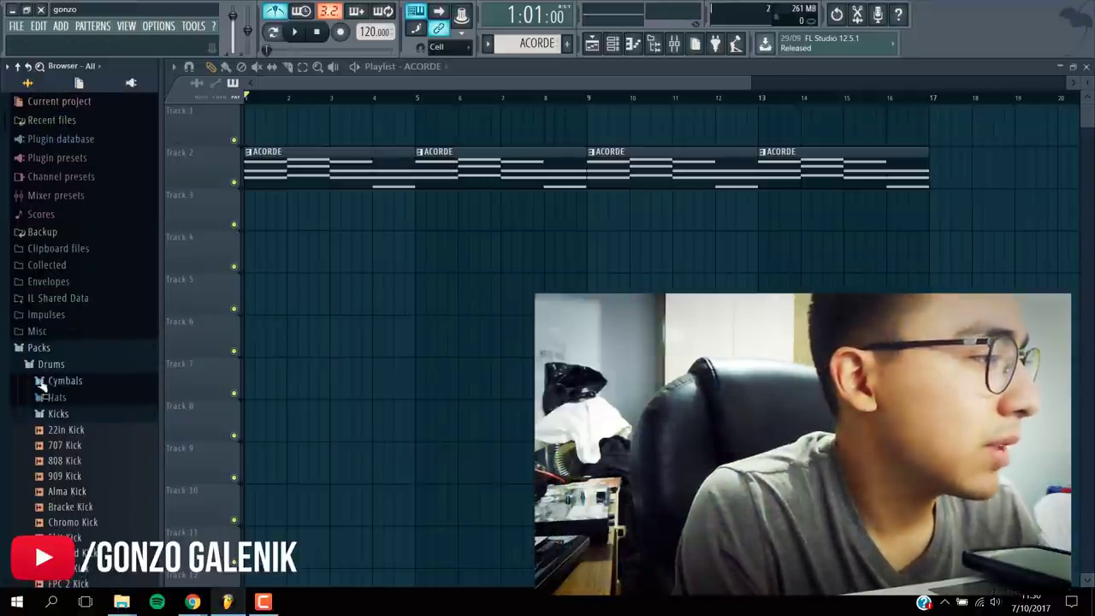
{"action": "left_click", "coordinate": [58, 416]}
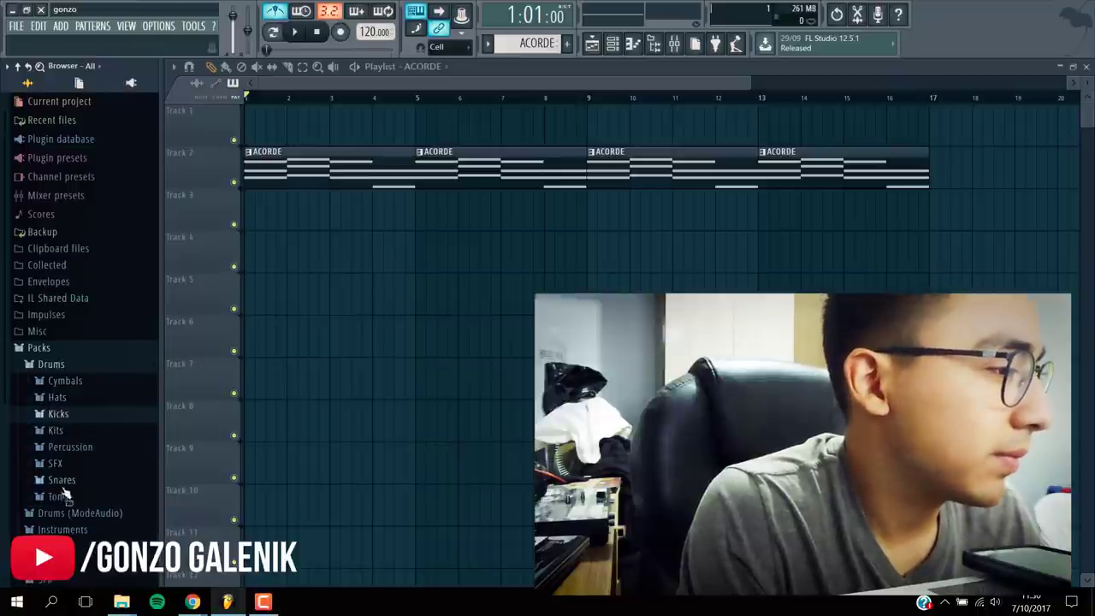
{"action": "mouse_move", "coordinate": [111, 604]}
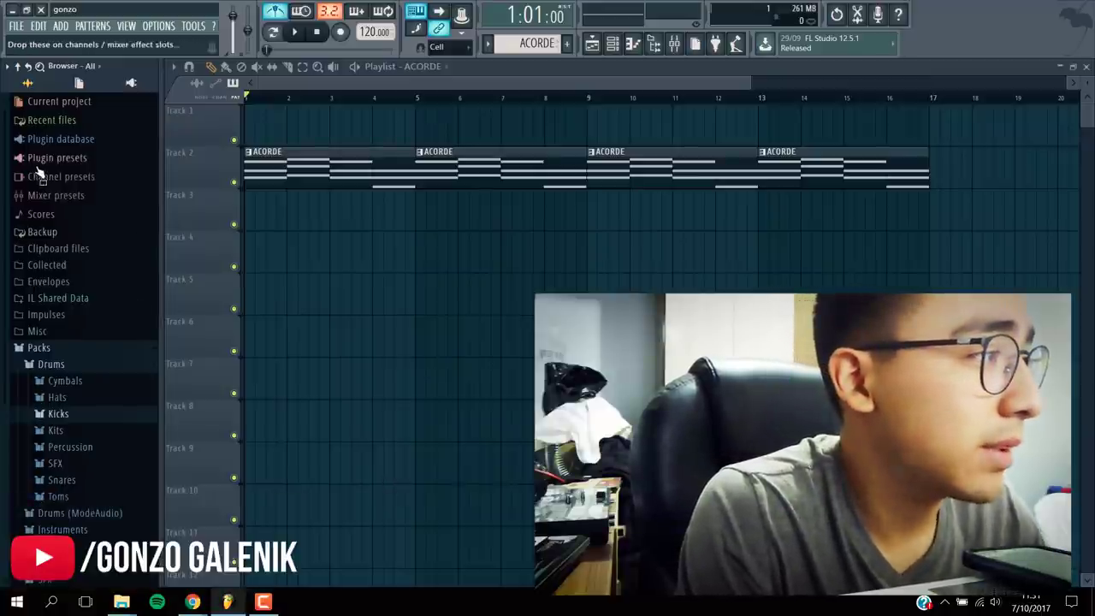
{"action": "key", "text": "alt+F8"}
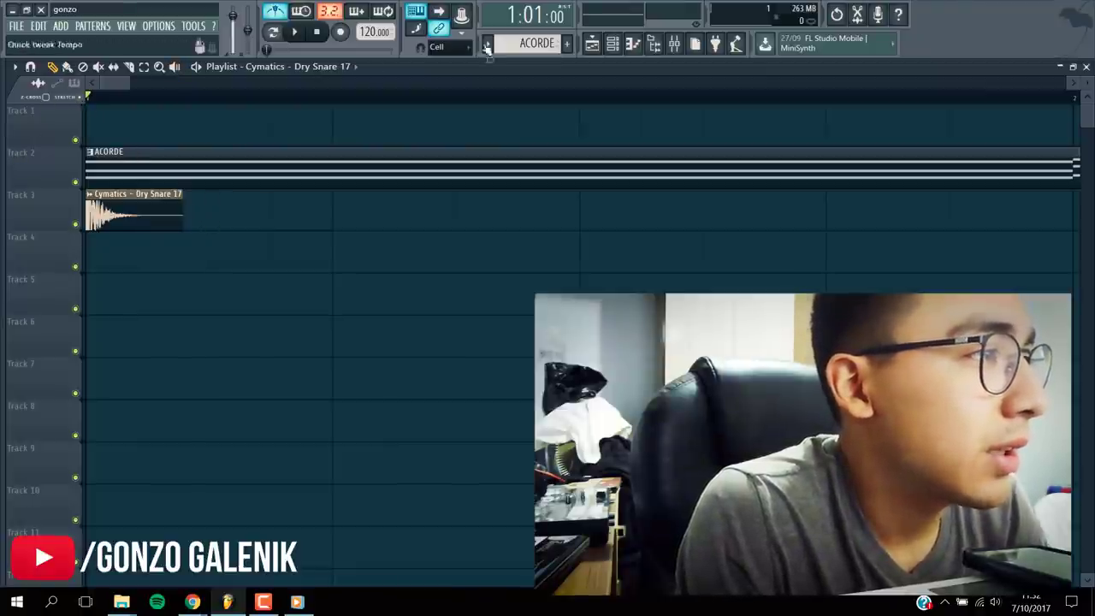
Try the main snap setting (none) and return it to Cell.
{"action": "left_click", "coordinate": [460, 48]}
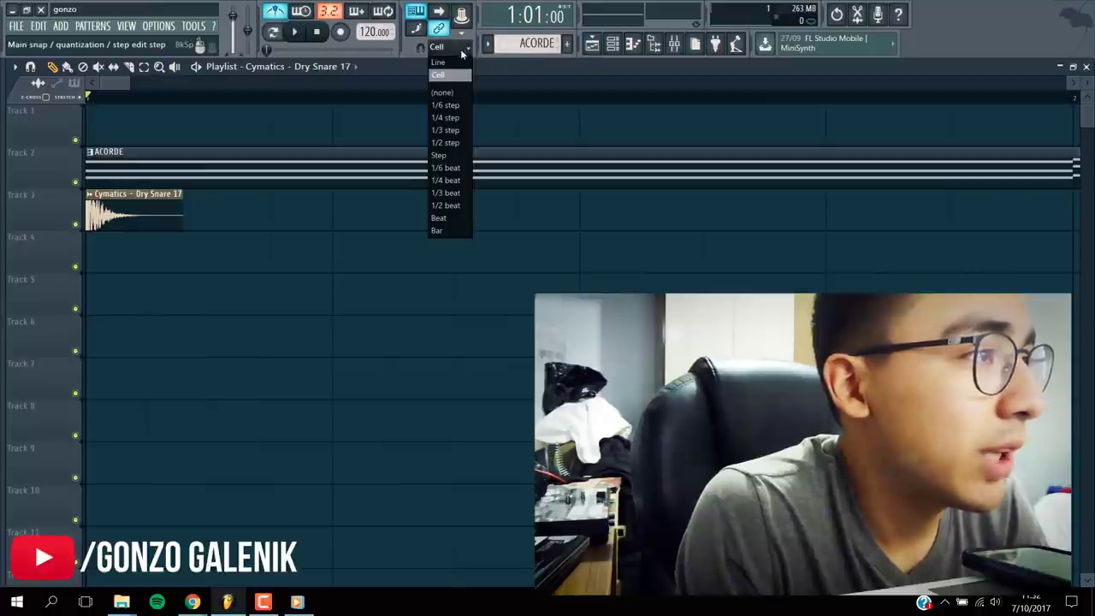
{"action": "left_click", "coordinate": [453, 93]}
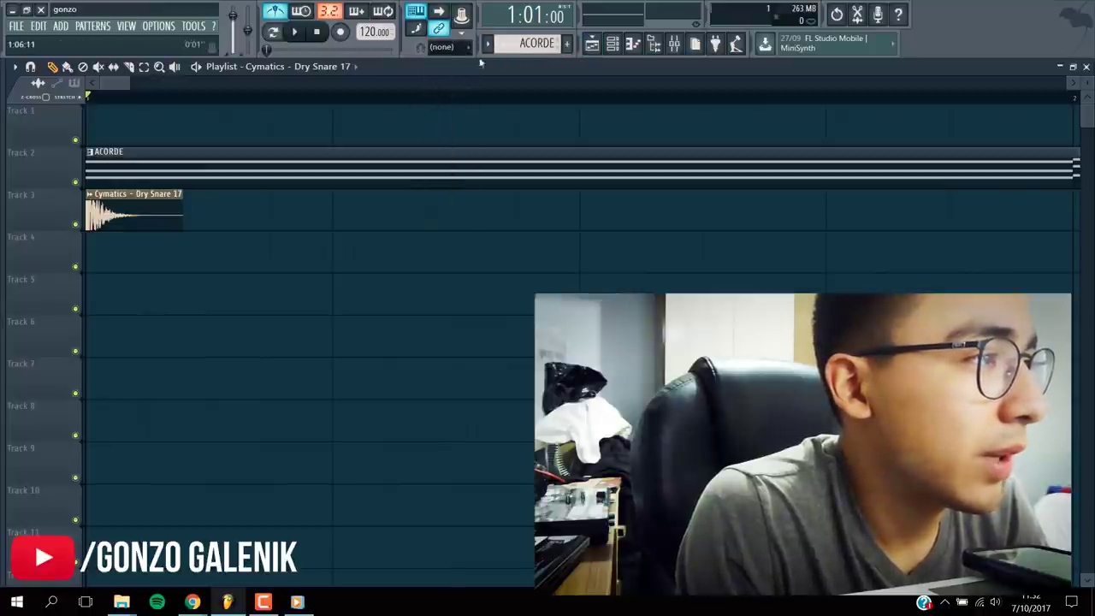
{"action": "left_click", "coordinate": [453, 47]}
{"action": "left_click", "coordinate": [454, 83]}
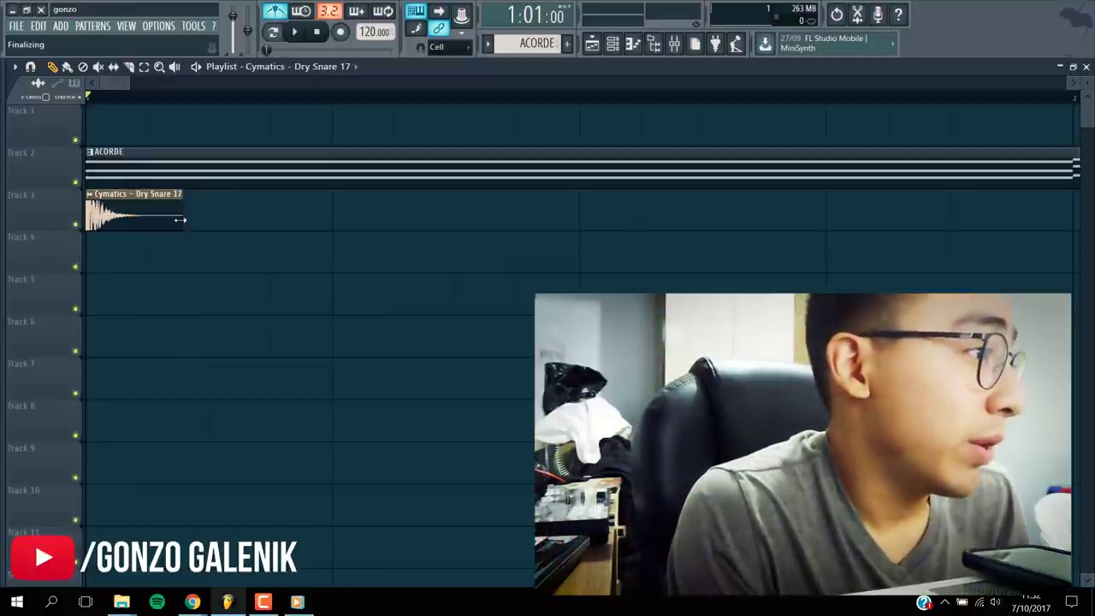
With snap set to (none), lengthen the Cymatics - Dry Snare 17 clip on track 3 to 0:02:00, and restore Cell snap.
{"action": "left_click", "coordinate": [442, 47]}
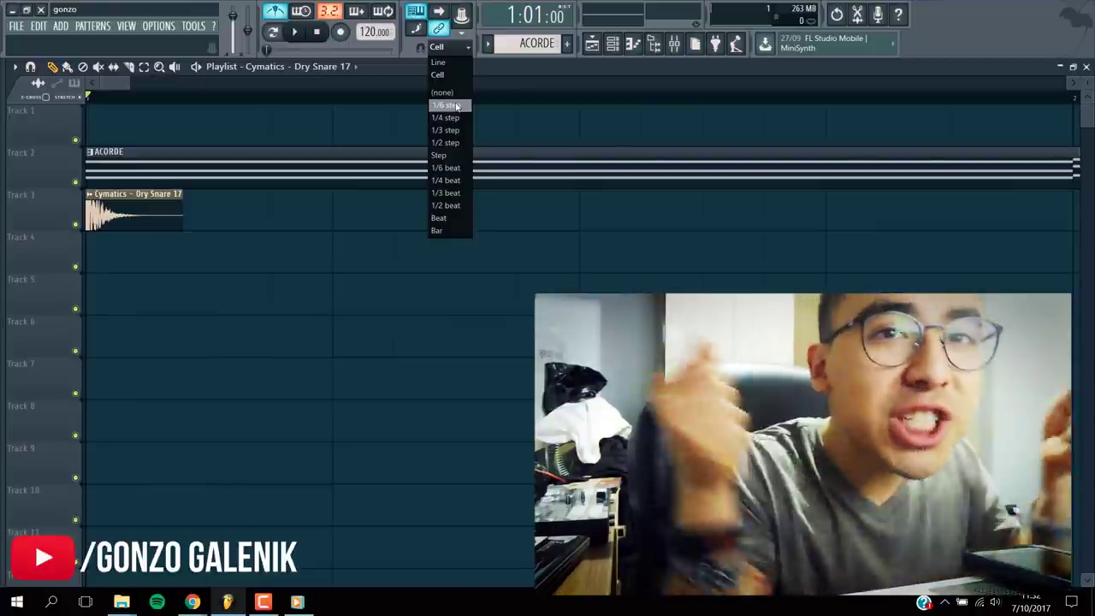
{"action": "left_click", "coordinate": [443, 92]}
{"action": "left_click_drag", "start_coordinate": [183, 216], "coordinate": [206, 216]}
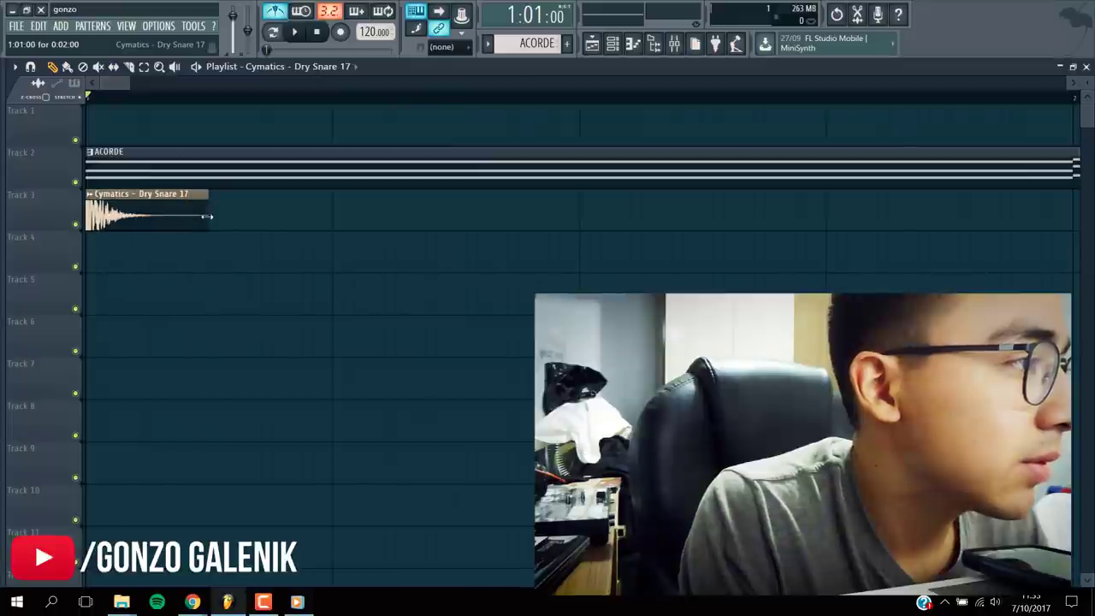
{"action": "left_click", "coordinate": [445, 46]}
{"action": "left_click", "coordinate": [457, 81]}
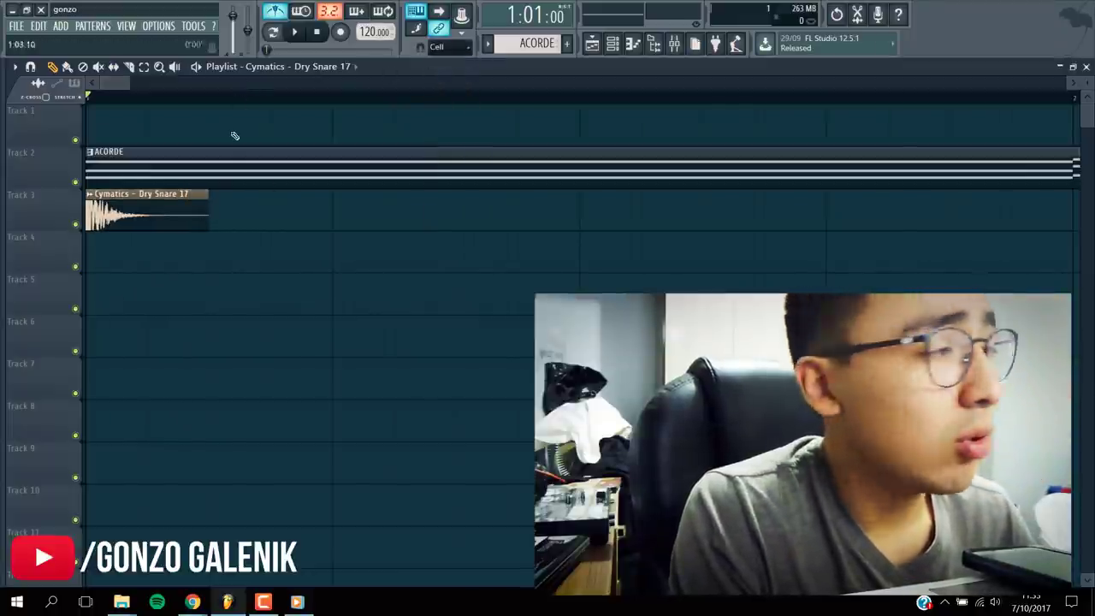
Open the channel settings of the Cymatics - Dry Snare 17 sample and choose Resample as its time-stretching mode.
{"action": "double_click", "coordinate": [187, 196]}
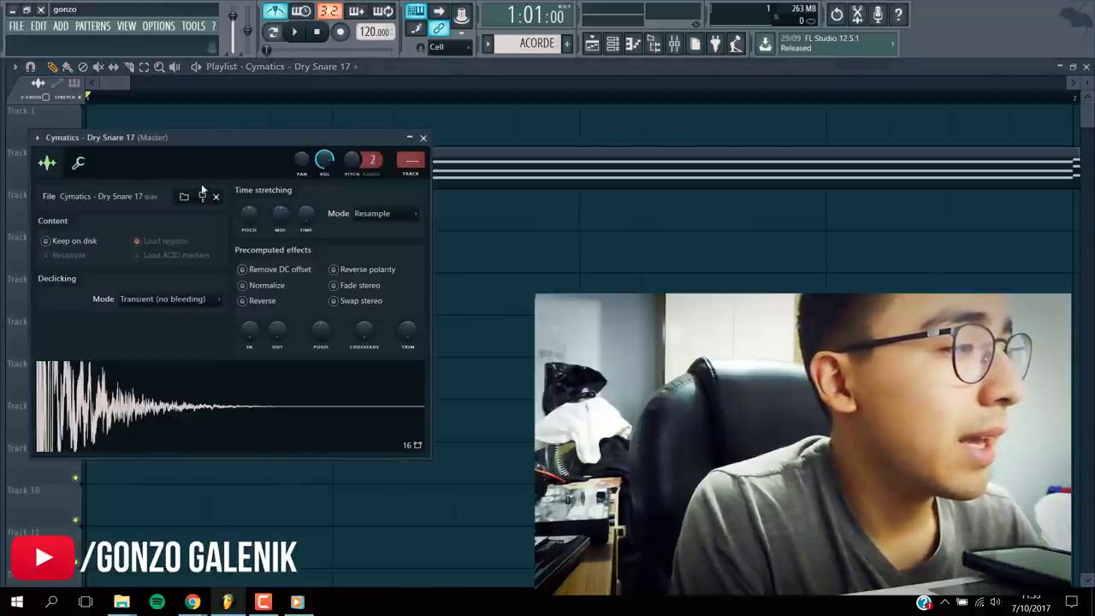
{"action": "left_click_drag", "start_coordinate": [294, 133], "coordinate": [507, 140]}
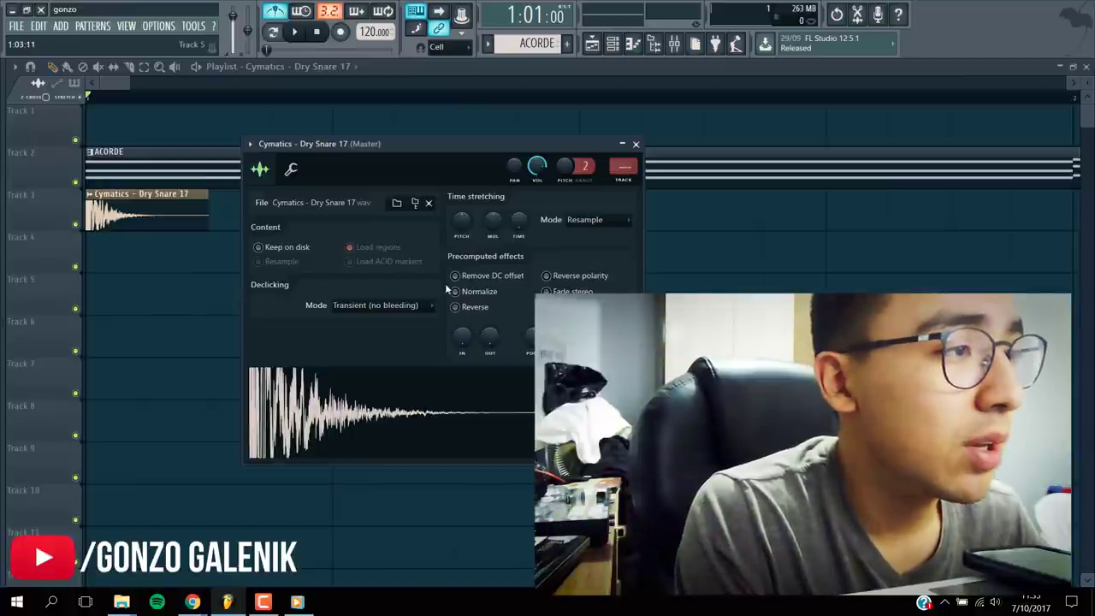
{"action": "left_click", "coordinate": [589, 220]}
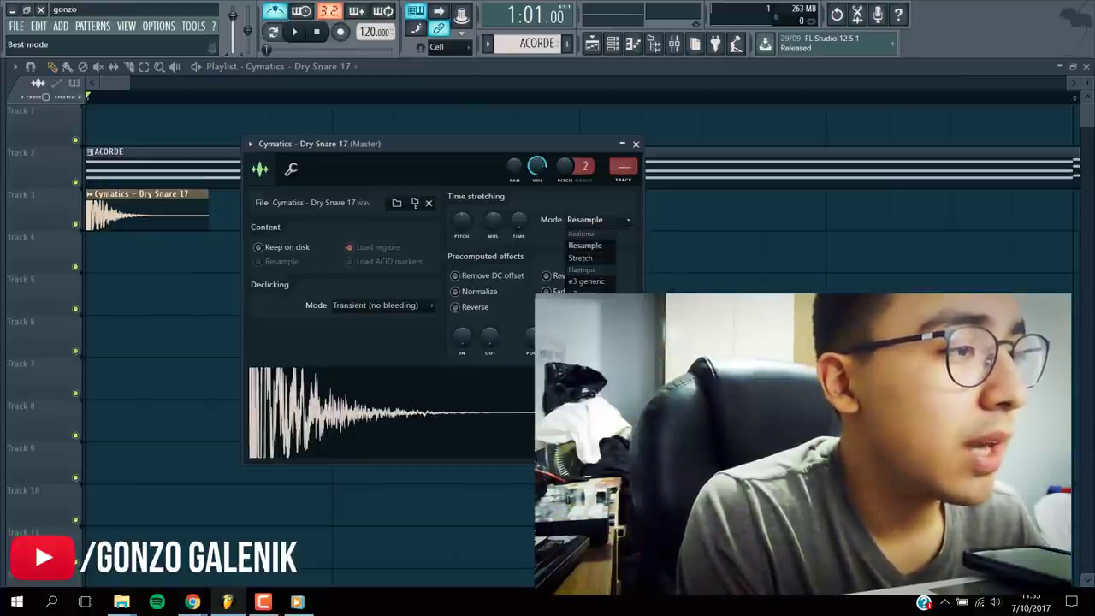
{"action": "left_click", "coordinate": [588, 246]}
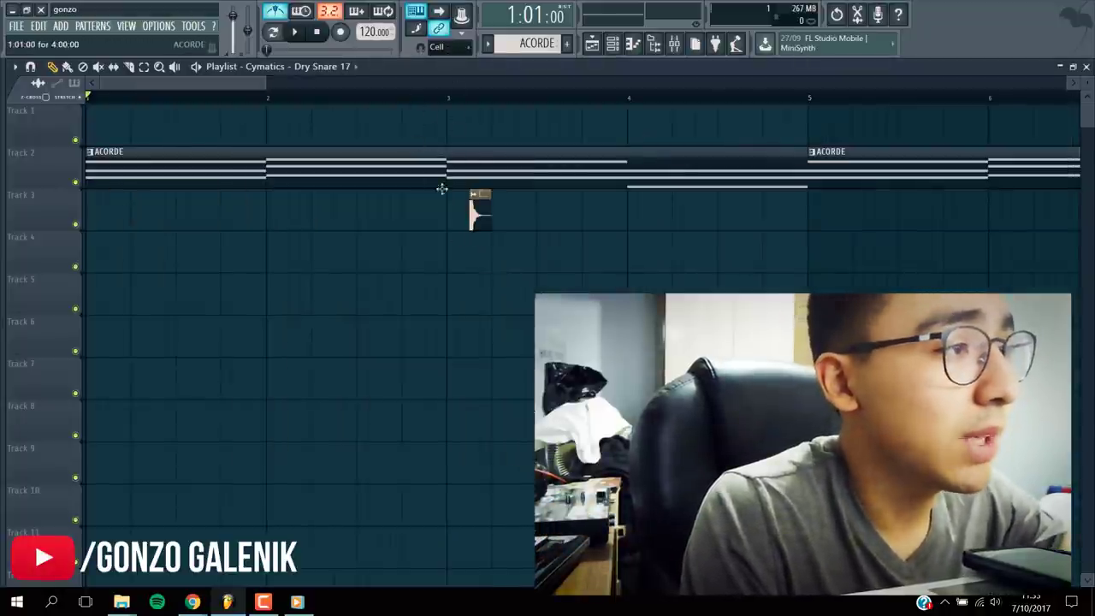
Move the Dry Snare 17 clip on track 3 into bar 5, just after the second ACORDE clip starts.
{"action": "left_click_drag", "start_coordinate": [481, 208], "coordinate": [853, 206]}
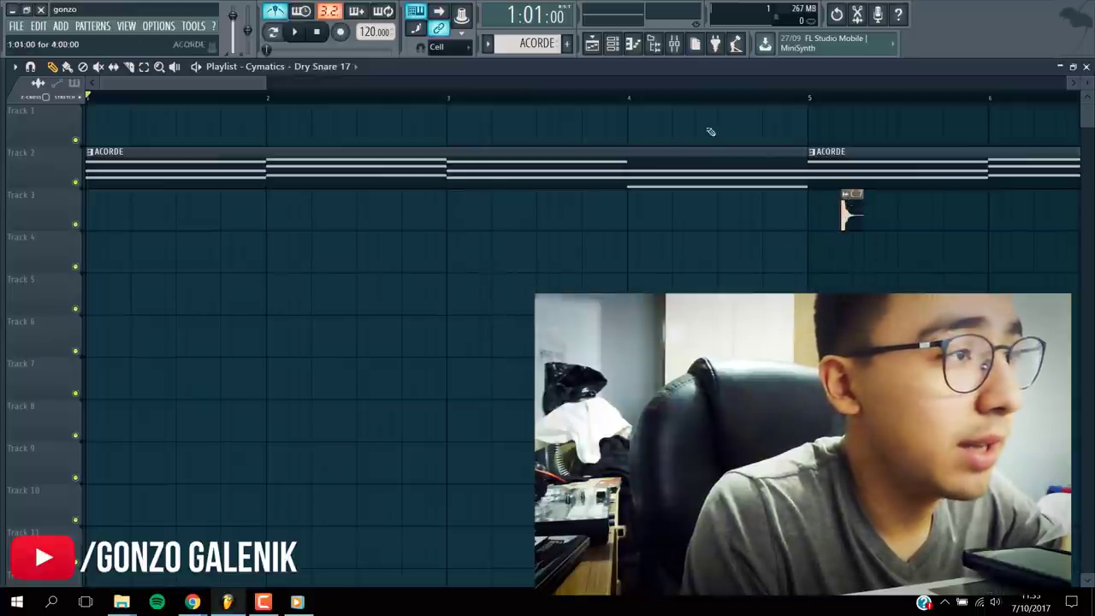
{"action": "left_click_drag", "start_coordinate": [130, 87], "coordinate": [226, 98]}
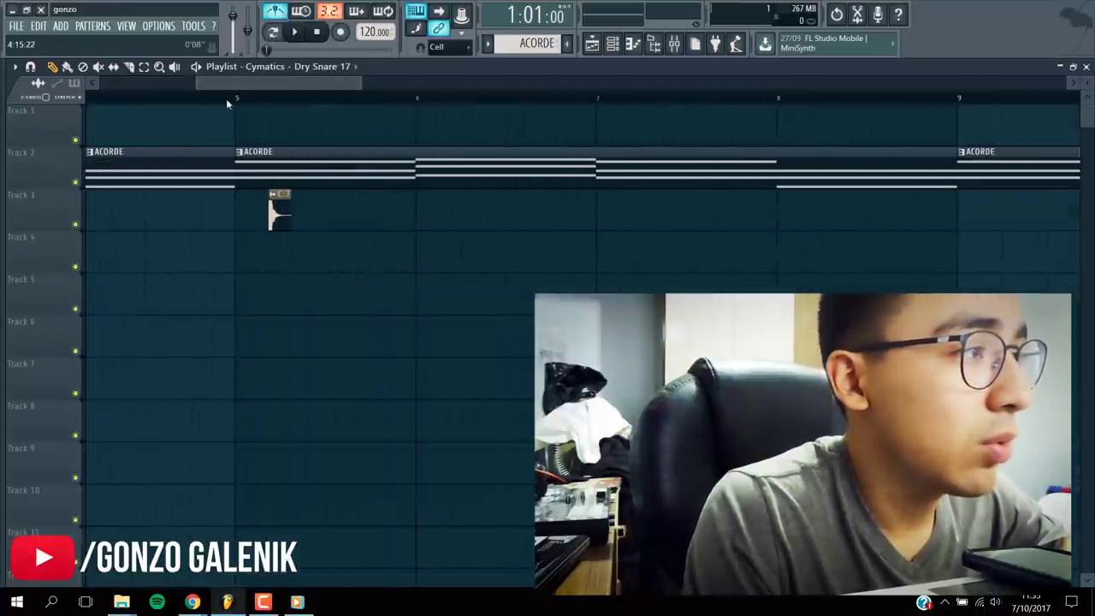
Add a second Dry Snare 17 clip on track 3 at 5:07:00 and play back from bar 5.
{"action": "left_click", "coordinate": [235, 98]}
{"action": "key", "text": "space"}
{"action": "left_click", "coordinate": [313, 208]}
{"action": "key", "text": "space"}
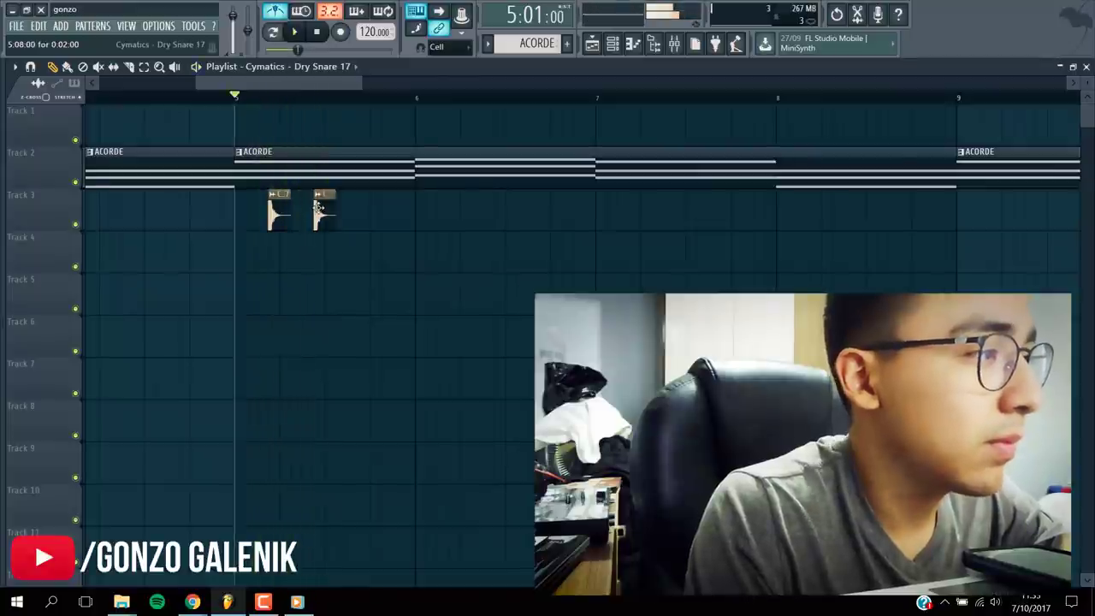
{"action": "key", "text": "space"}
{"action": "key", "text": "space"}
{"action": "key", "text": "space"}
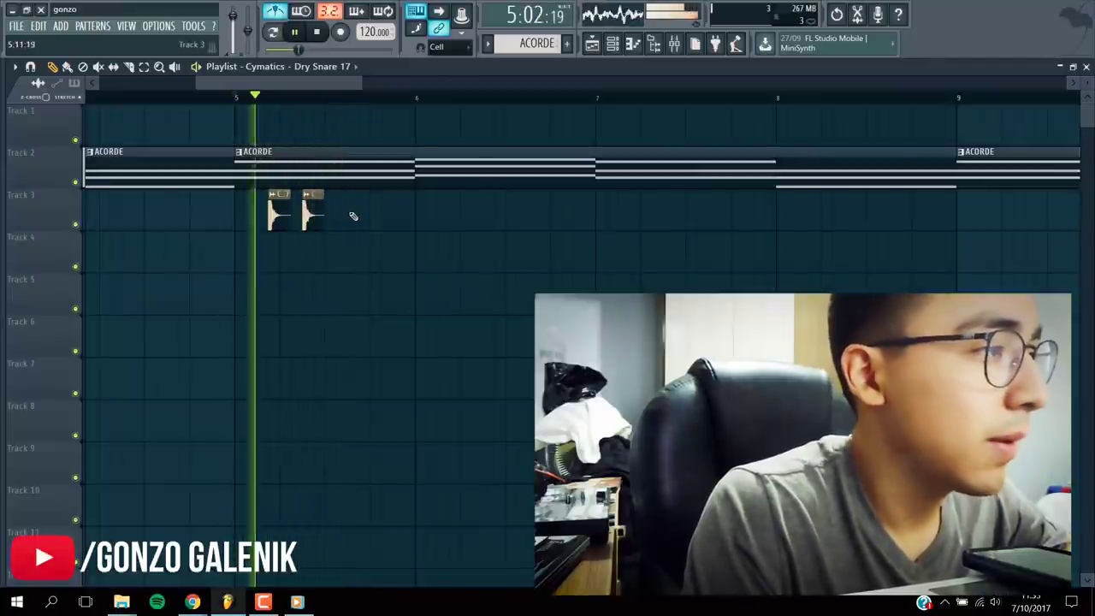
Duplicate the two snare clips into the second half of bar 5, and copy all four into bar 6.
{"action": "left_click_drag", "start_coordinate": [350, 214], "coordinate": [246, 226]}
{"action": "key", "text": "ctrl+b"}
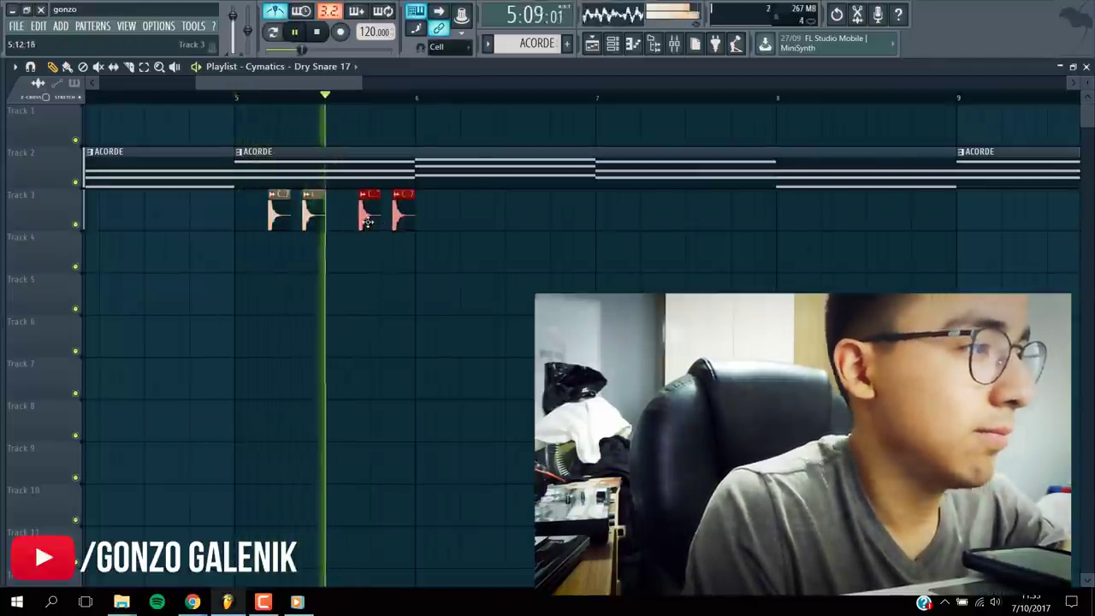
{"action": "key", "text": "space"}
{"action": "left_click_drag", "start_coordinate": [436, 227], "coordinate": [231, 190]}
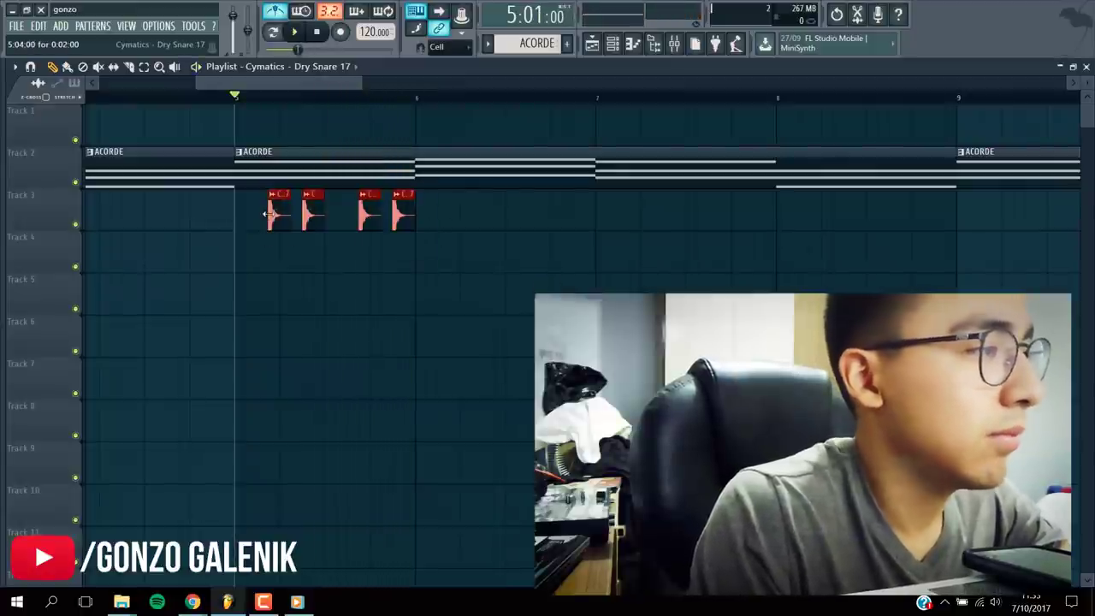
{"action": "key", "text": "ctrl+b"}
{"action": "key", "text": "space"}
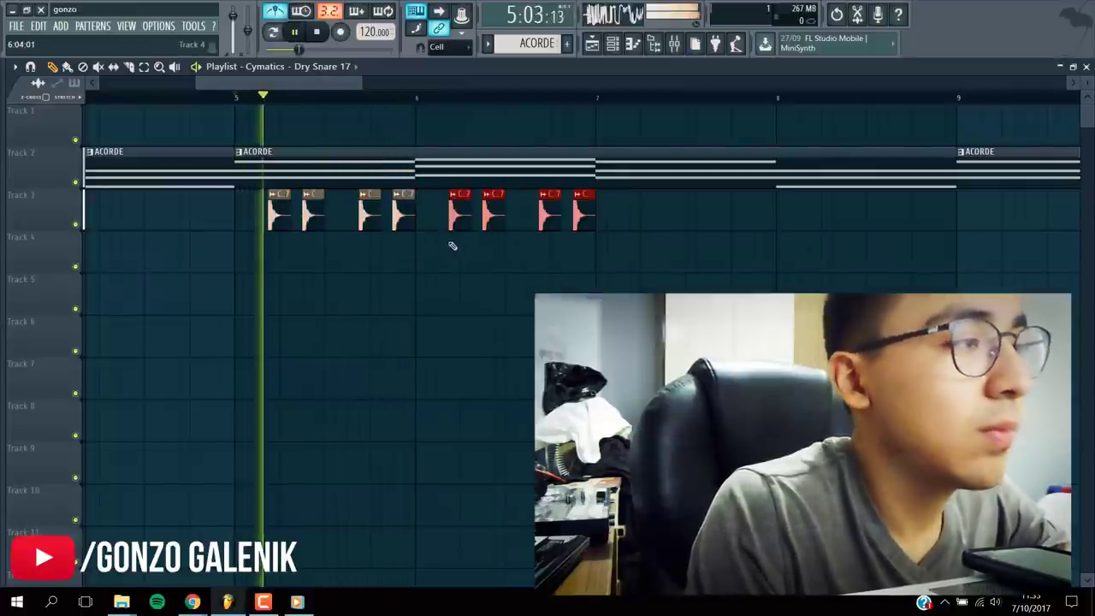
Duplicate the snare clips of bars 5 and 6 on track 3 into bars 7 and 8.
{"action": "left_click_drag", "start_coordinate": [623, 268], "coordinate": [220, 196]}
{"action": "left_click_drag", "start_coordinate": [611, 274], "coordinate": [269, 188]}
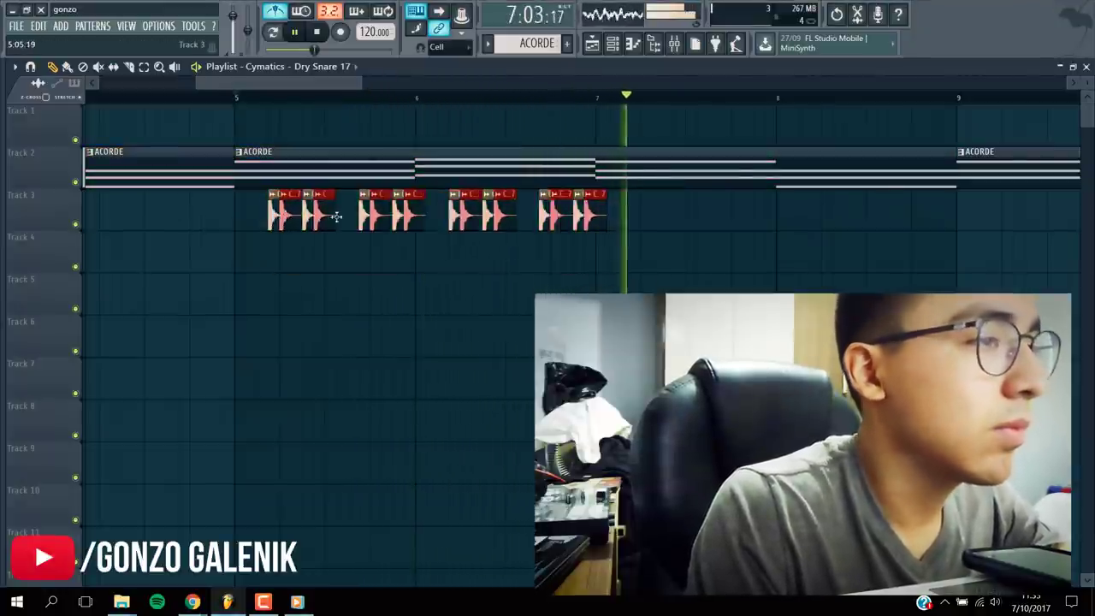
{"action": "key", "text": "ctrl+b"}
Duplicate the snare clips of bars 5 to 8 on track 3 into bars 9 to 12, and stop playback.
{"action": "scroll", "coordinate": [599, 214], "scroll_direction": "down", "scroll_amount": 1}
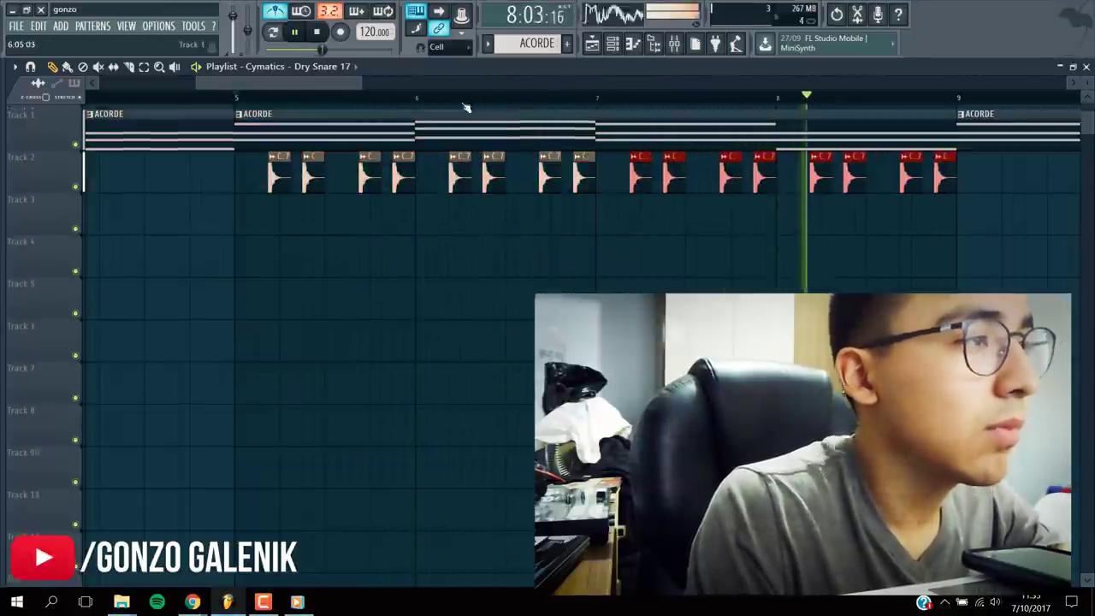
{"action": "scroll", "coordinate": [466, 106], "scroll_direction": "down", "scroll_amount": 3}
{"action": "scroll", "coordinate": [467, 106], "scroll_direction": "down", "scroll_amount": 2}
{"action": "left_click_drag", "start_coordinate": [709, 228], "coordinate": [390, 177]}
{"action": "key", "text": "ctrl+b"}
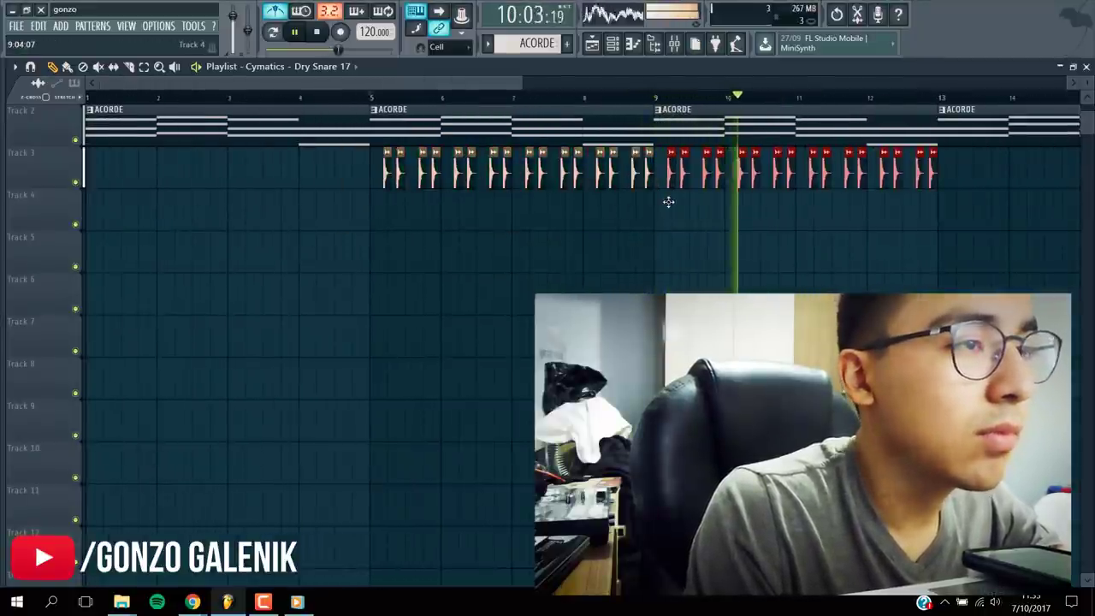
{"action": "key", "text": "space"}
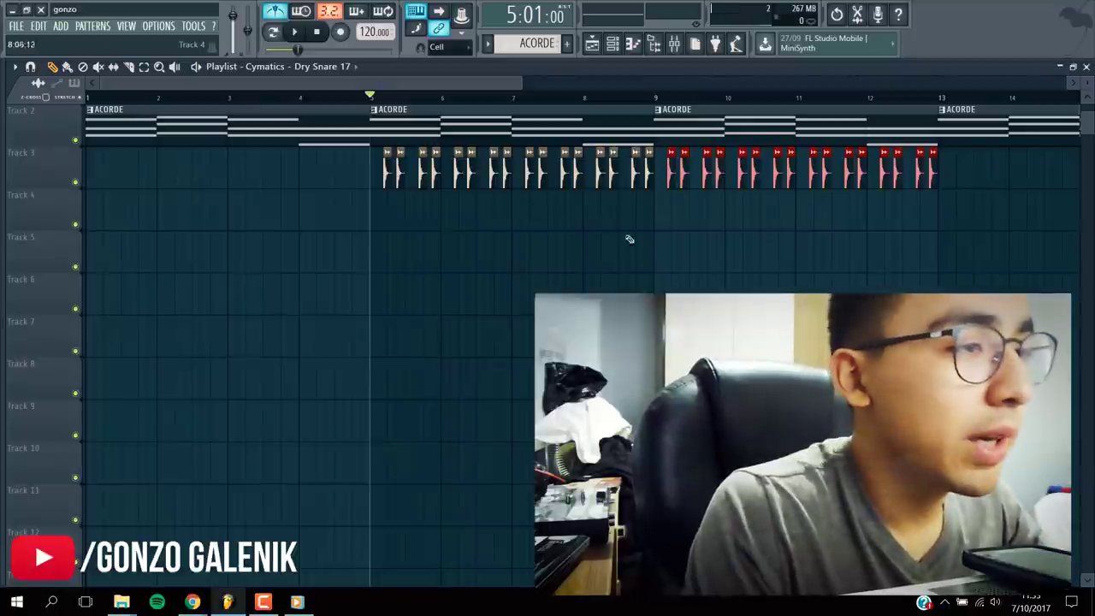
{"action": "left_click", "coordinate": [640, 257]}
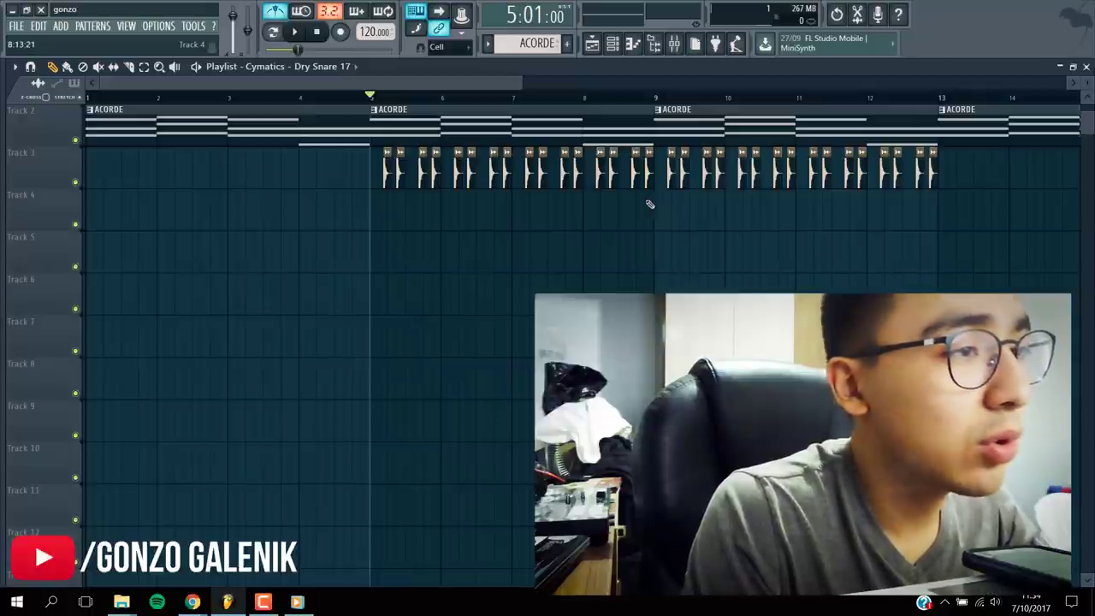
During playback, set the channel volume of the Cymatics - Dry Snare 17 sample to 50%.
{"action": "left_click_drag", "start_coordinate": [650, 204], "coordinate": [580, 320]}
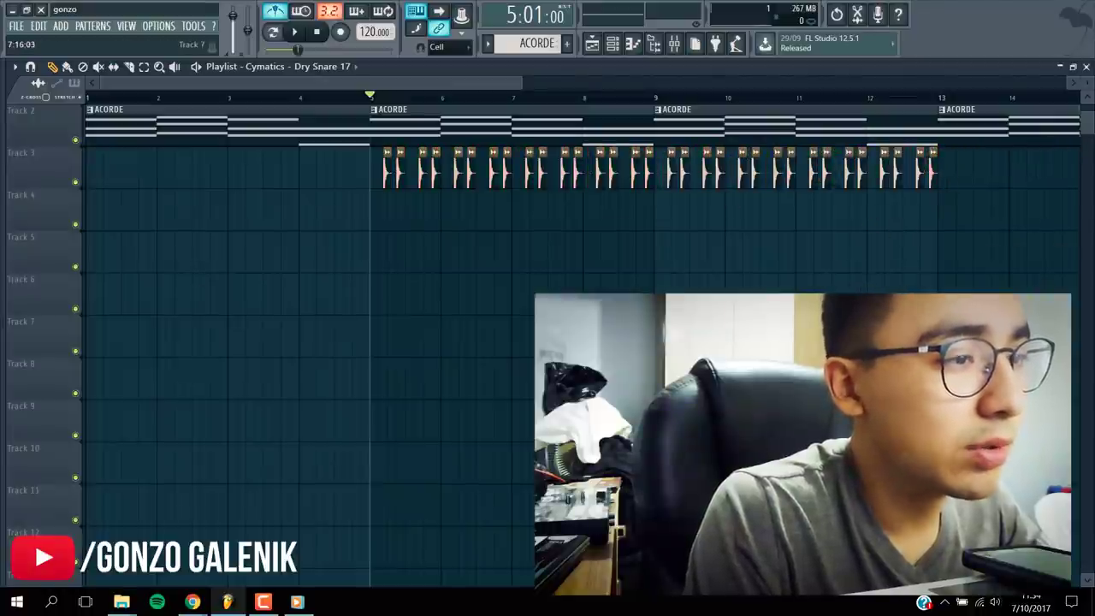
{"action": "key", "text": "space"}
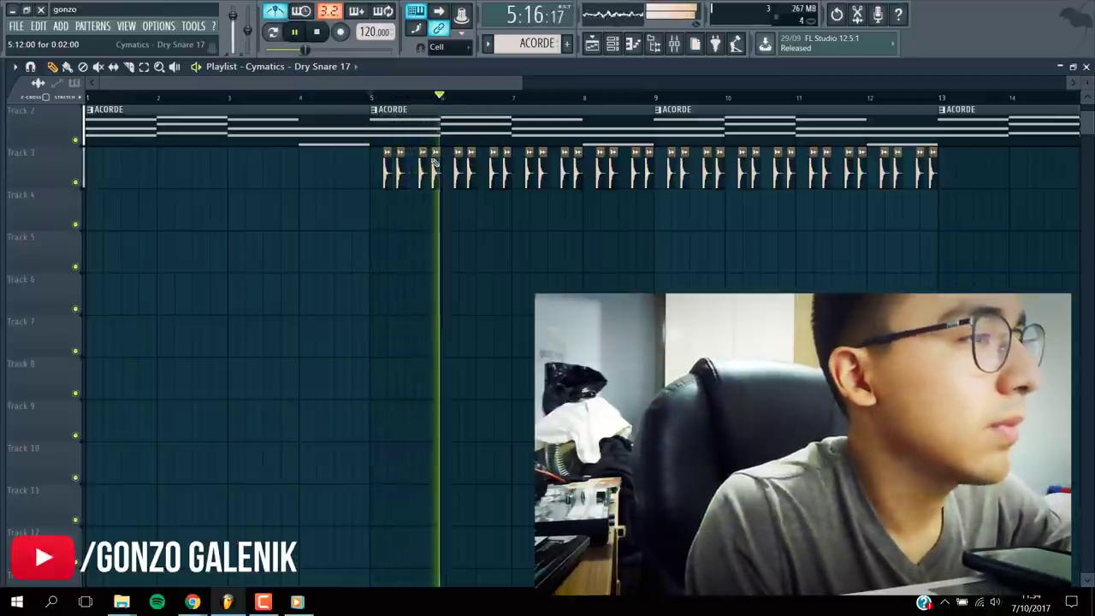
{"action": "double_click", "coordinate": [421, 186]}
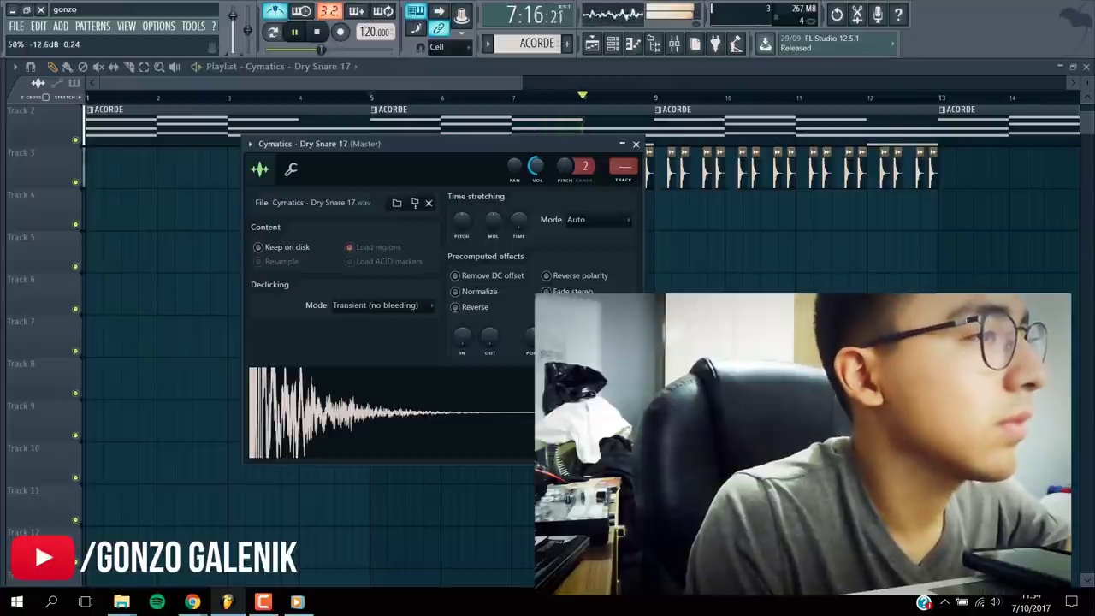
{"action": "left_click", "coordinate": [480, 88]}
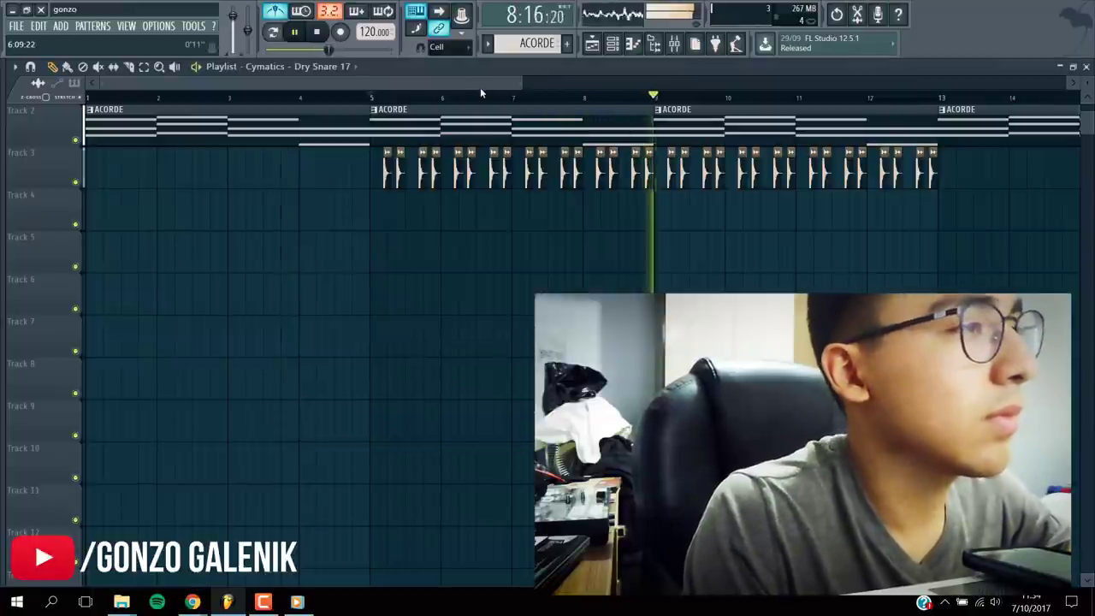
Duplicate the snare clips of bars 5 to 12 on track 3 into bars 13 to 20, and stop playback.
{"action": "left_click_drag", "start_coordinate": [697, 215], "coordinate": [256, 147]}
{"action": "key", "text": "ctrl+b"}
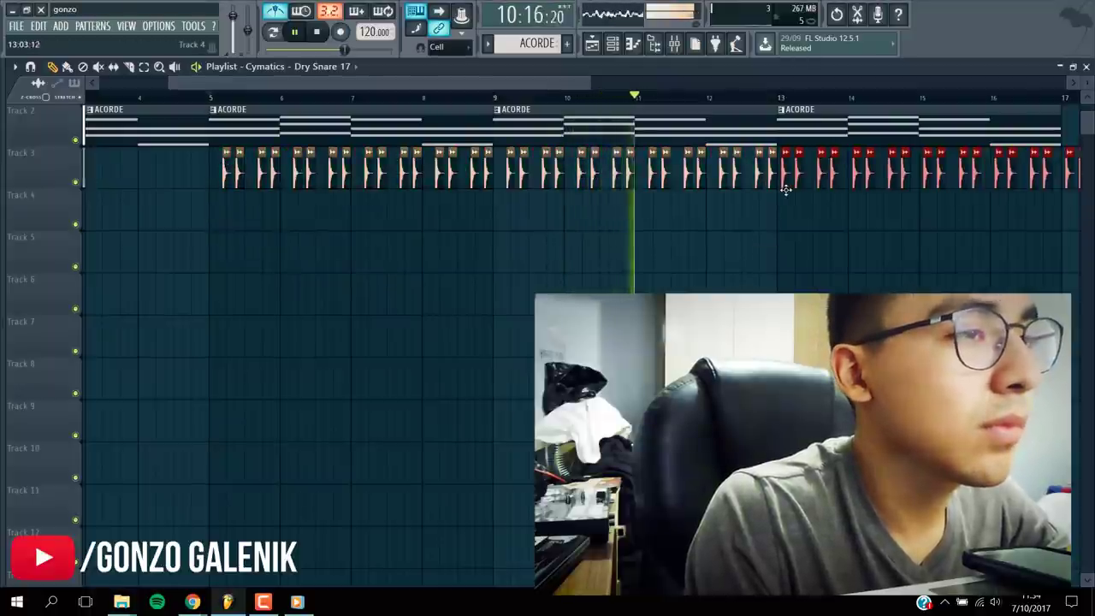
{"action": "key", "text": "ctrl+b"}
{"action": "left_click", "coordinate": [821, 213]}
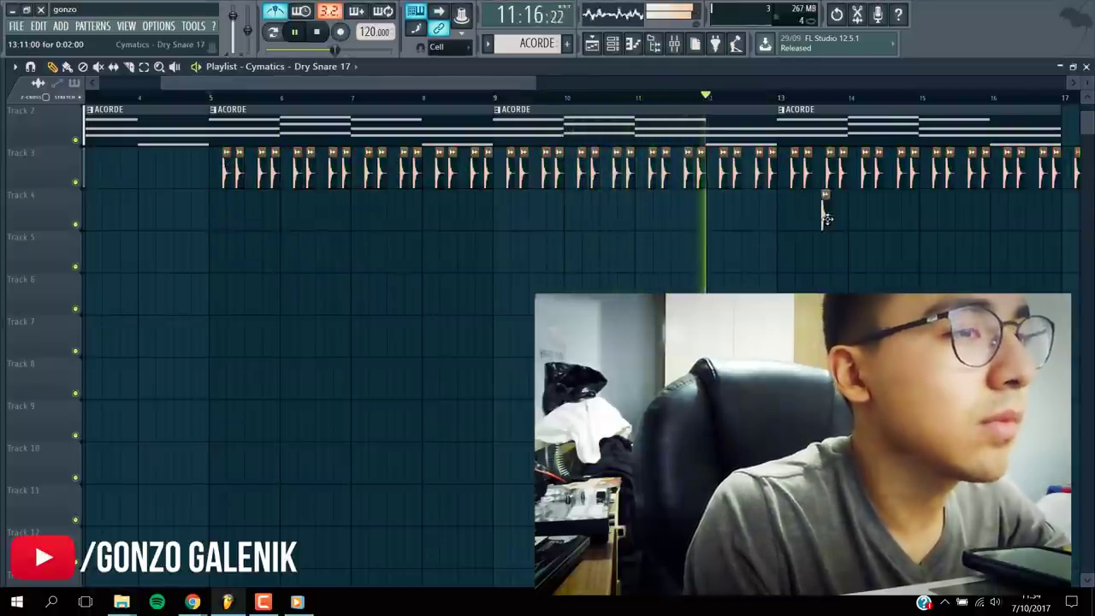
{"action": "key", "text": "space"}
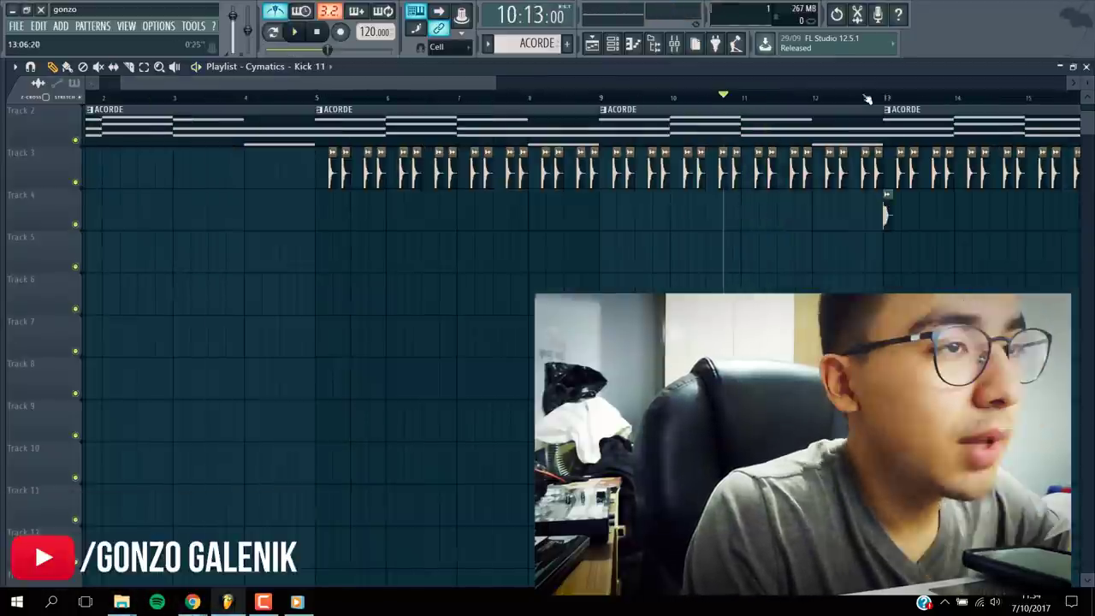
Place Cymatics - Kick 11 clips on track 4 on every beat of bars 13 and 14 while playing from bar 13.
{"action": "scroll", "coordinate": [945, 84], "scroll_direction": "right", "scroll_amount": 3}
{"action": "scroll", "coordinate": [851, 103], "scroll_direction": "up", "scroll_amount": 4}
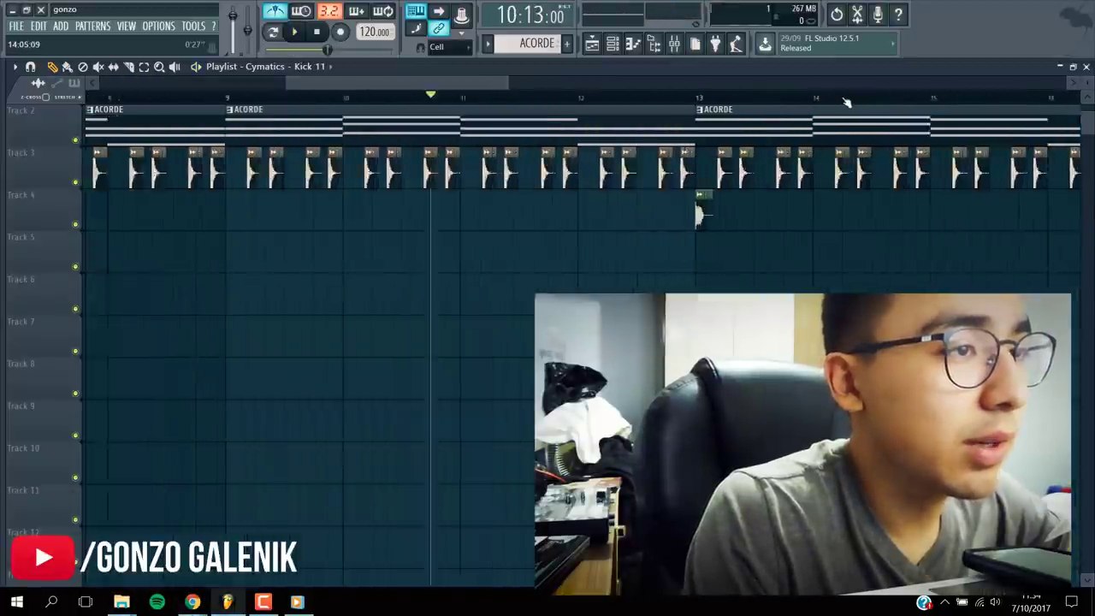
{"action": "key", "text": "space"}
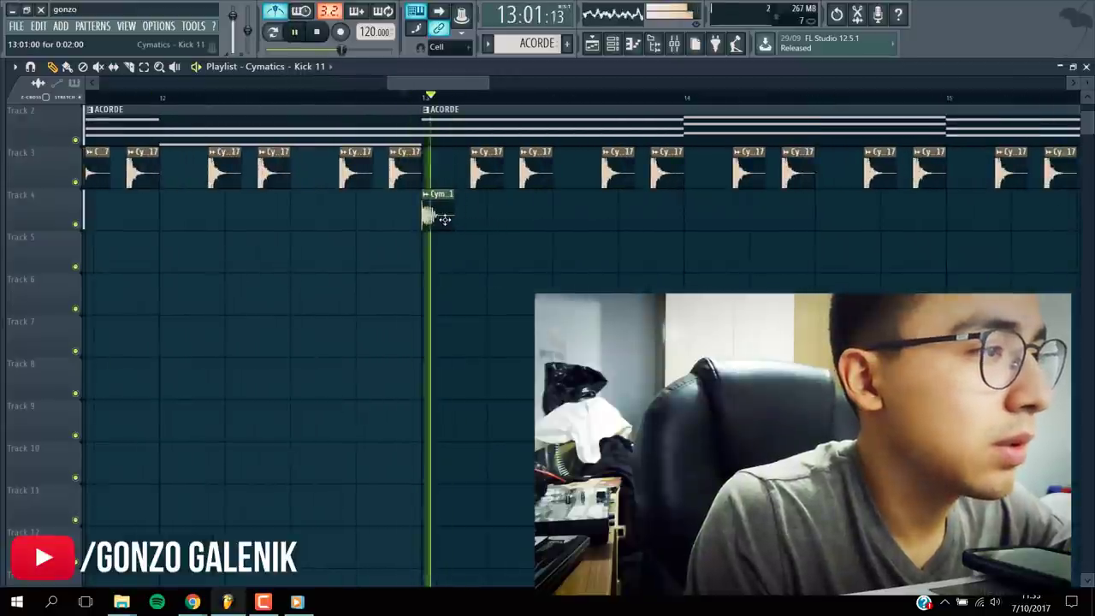
{"action": "left_click", "coordinate": [498, 218]}
{"action": "left_click", "coordinate": [565, 218]}
{"action": "left_click", "coordinate": [631, 218]}
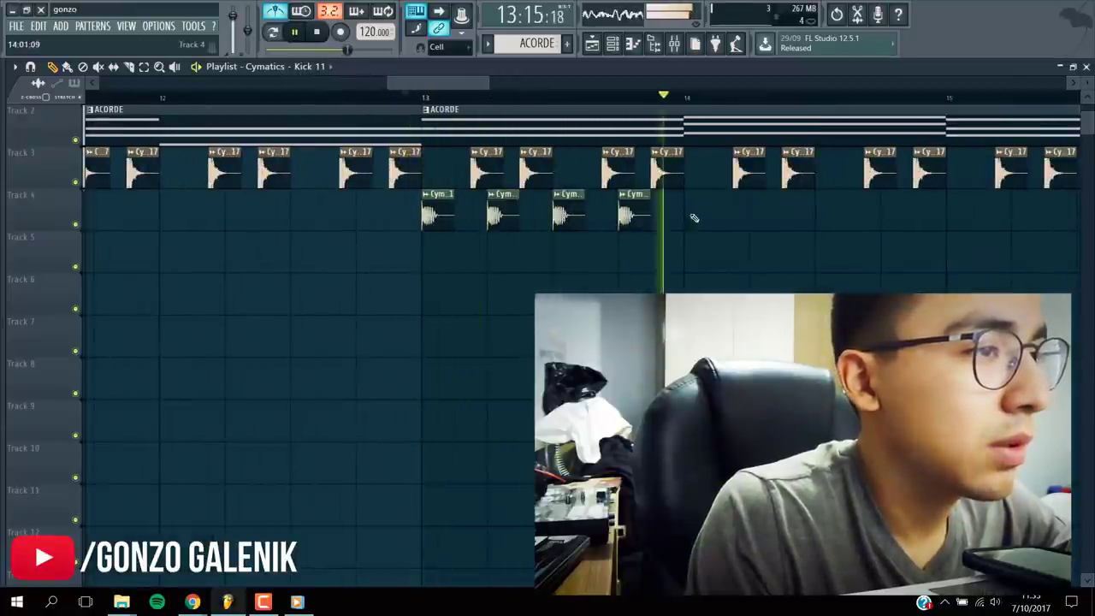
{"action": "left_click", "coordinate": [693, 216]}
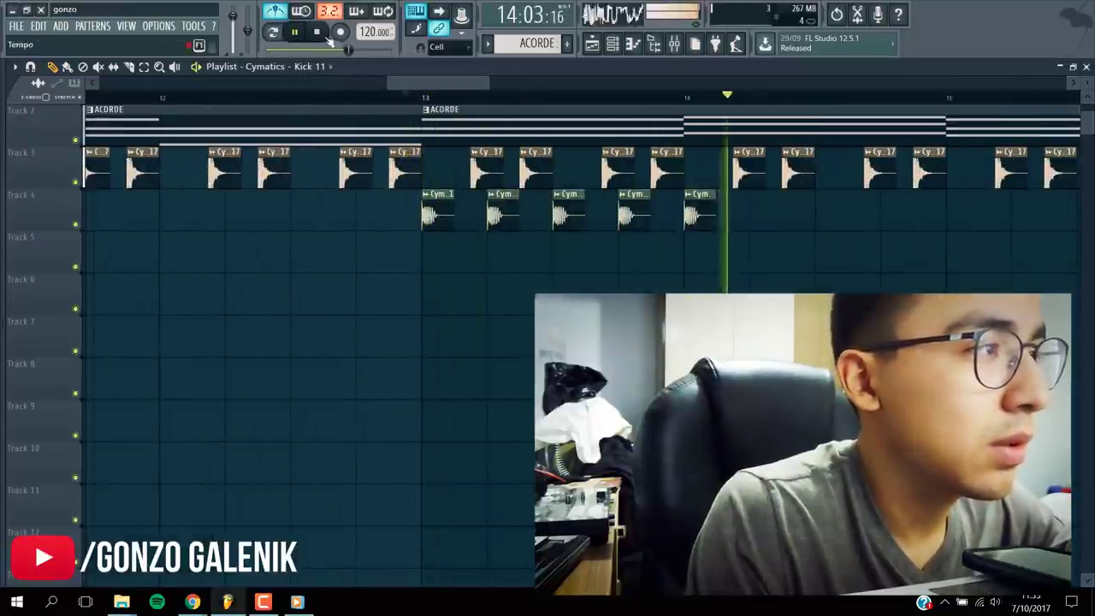
{"action": "left_click", "coordinate": [791, 218]}
{"action": "left_click", "coordinate": [832, 216]}
{"action": "left_click", "coordinate": [893, 212]}
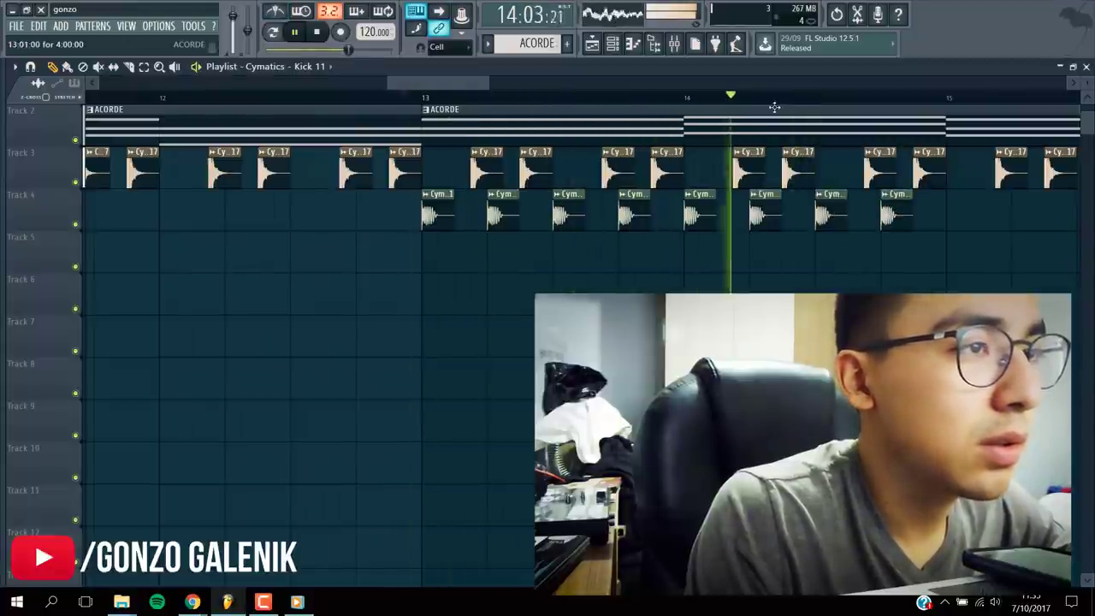
Duplicate the kick clips into bars 15 and 16, and copy the ACORDE clip and kicks of bars 13 to 16 into bars 17 to 20.
{"action": "scroll", "coordinate": [856, 214], "scroll_direction": "down", "scroll_amount": 3}
{"action": "left_click_drag", "start_coordinate": [873, 190], "coordinate": [843, 229]}
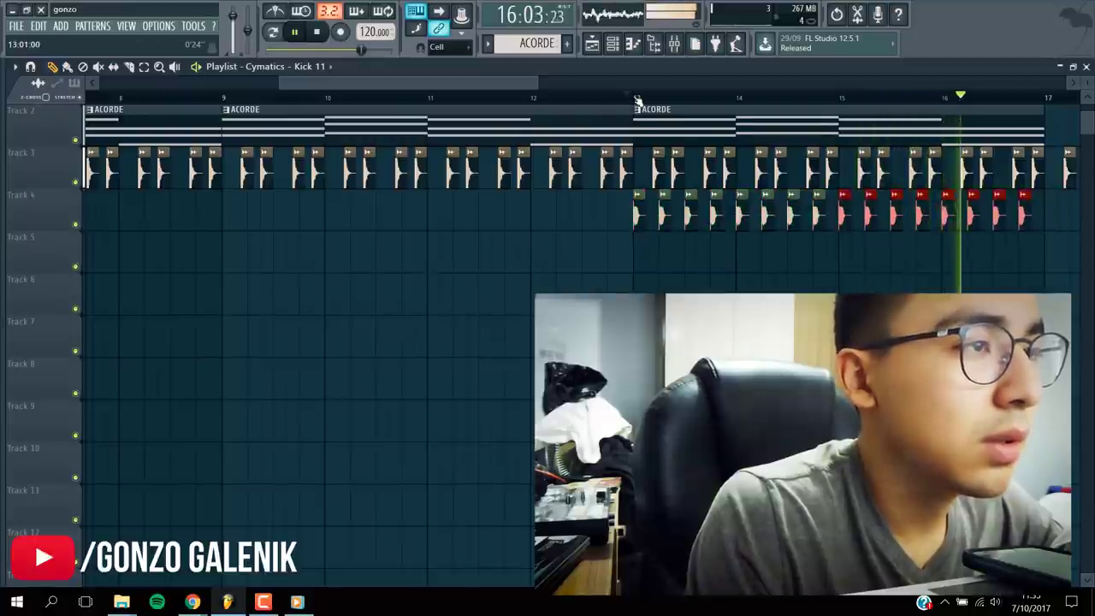
{"action": "scroll", "coordinate": [637, 100], "scroll_direction": "down", "scroll_amount": 4}
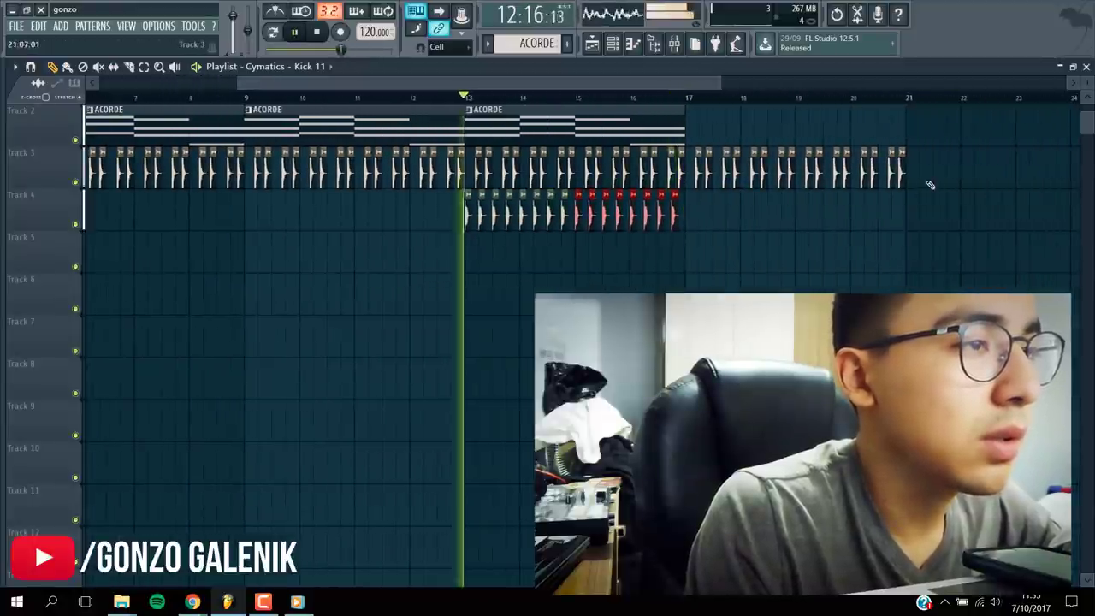
{"action": "left_click_drag", "start_coordinate": [707, 104], "coordinate": [472, 232]}
{"action": "left_click_drag", "start_coordinate": [497, 154], "coordinate": [721, 154]}
{"action": "left_click", "coordinate": [765, 248]}
{"action": "key", "text": "space"}
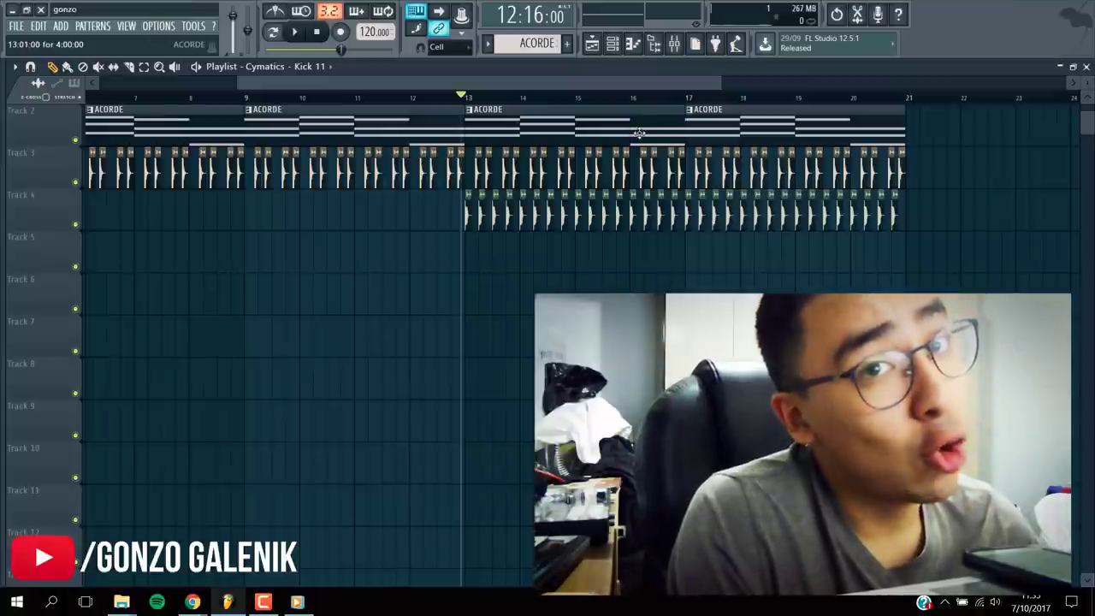
Open the ACORDE pattern in the FL Keys piano roll and audition its chords from bar 1.
{"action": "double_click", "coordinate": [639, 133]}
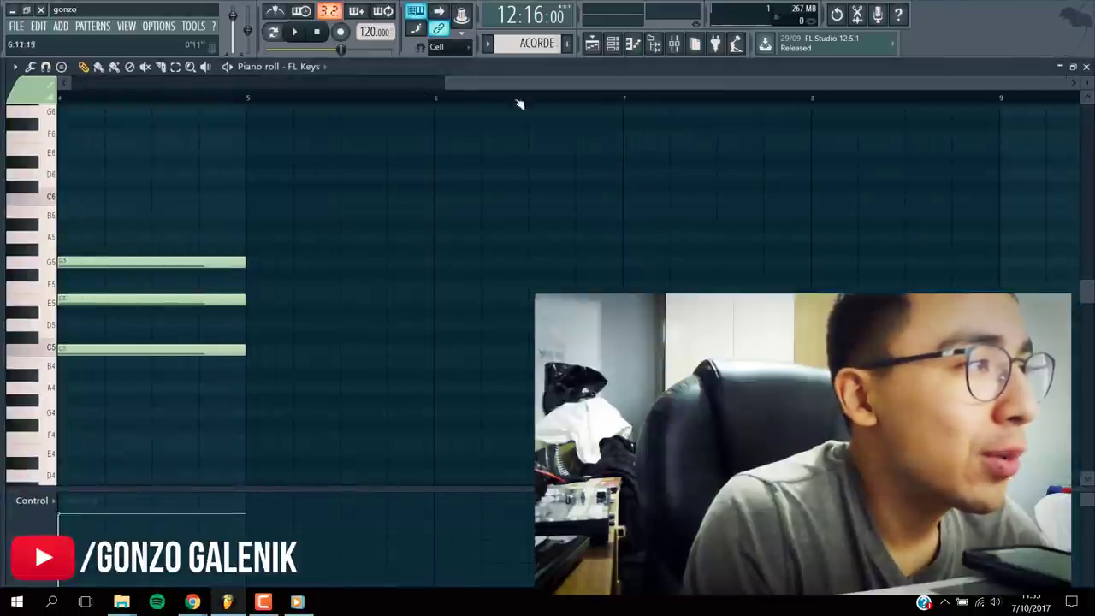
{"action": "scroll", "coordinate": [505, 72], "scroll_direction": "left", "scroll_amount": 6}
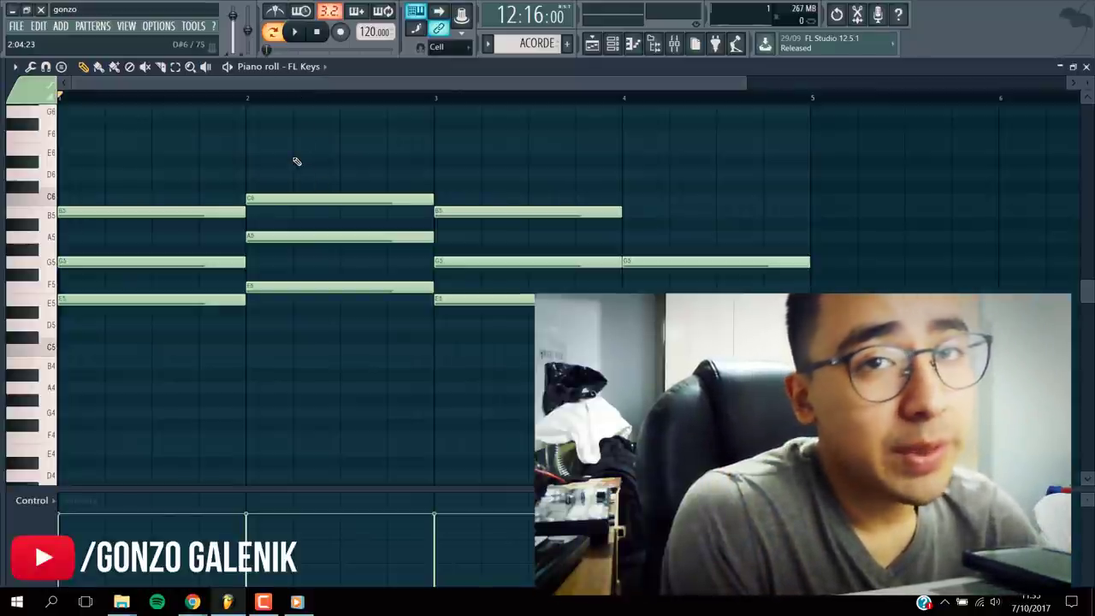
{"action": "scroll", "coordinate": [278, 190], "scroll_direction": "up", "scroll_amount": 3}
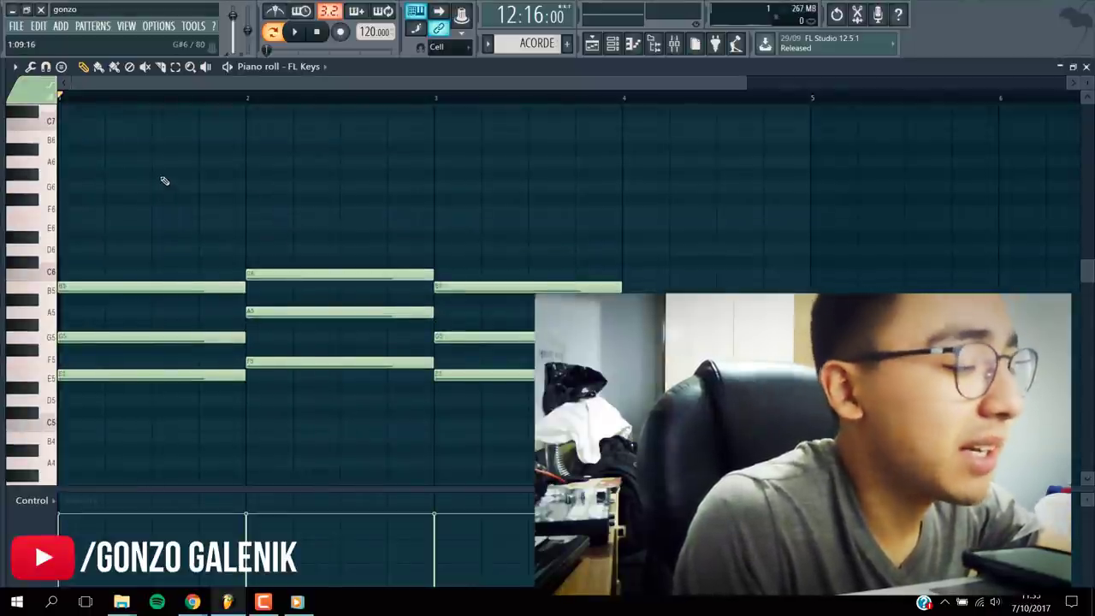
{"action": "key", "text": "space"}
{"action": "scroll", "coordinate": [145, 183], "scroll_direction": "up", "scroll_amount": 3}
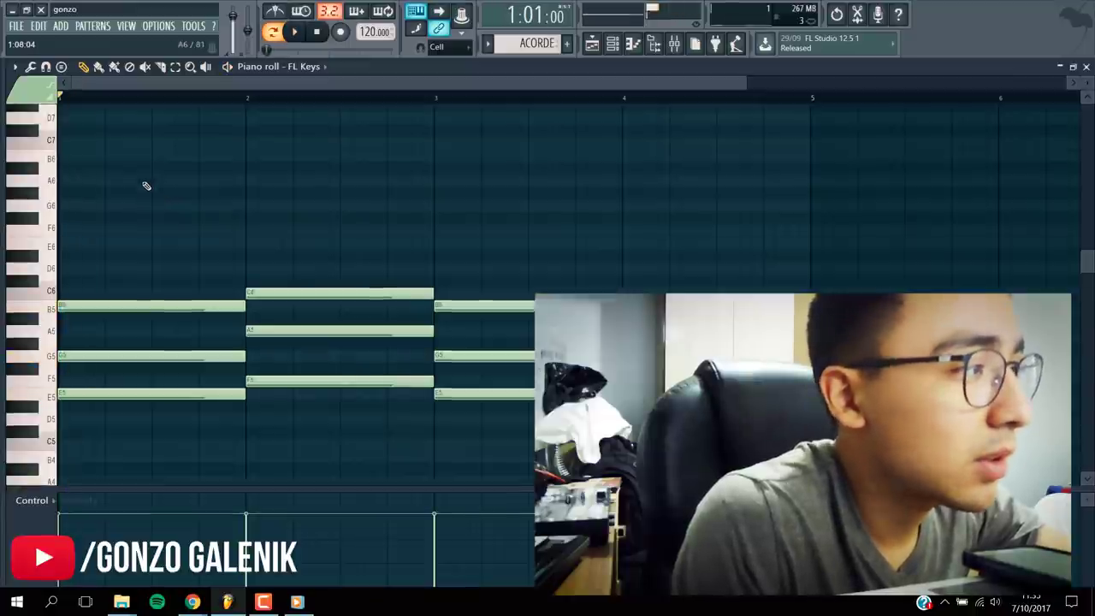
{"action": "key", "text": "space"}
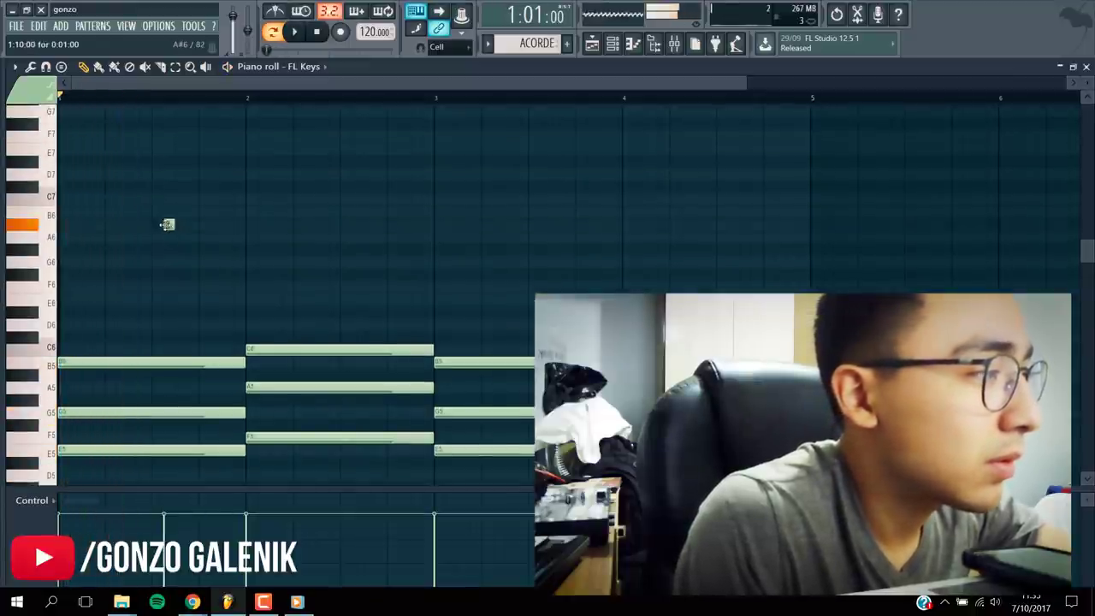
Add two one-step melody notes above the first chord, B6 at 1:05:00 and G6 at 1:06:00, checking them by playback.
{"action": "key", "text": "space"}
{"action": "left_click", "coordinate": [110, 262]}
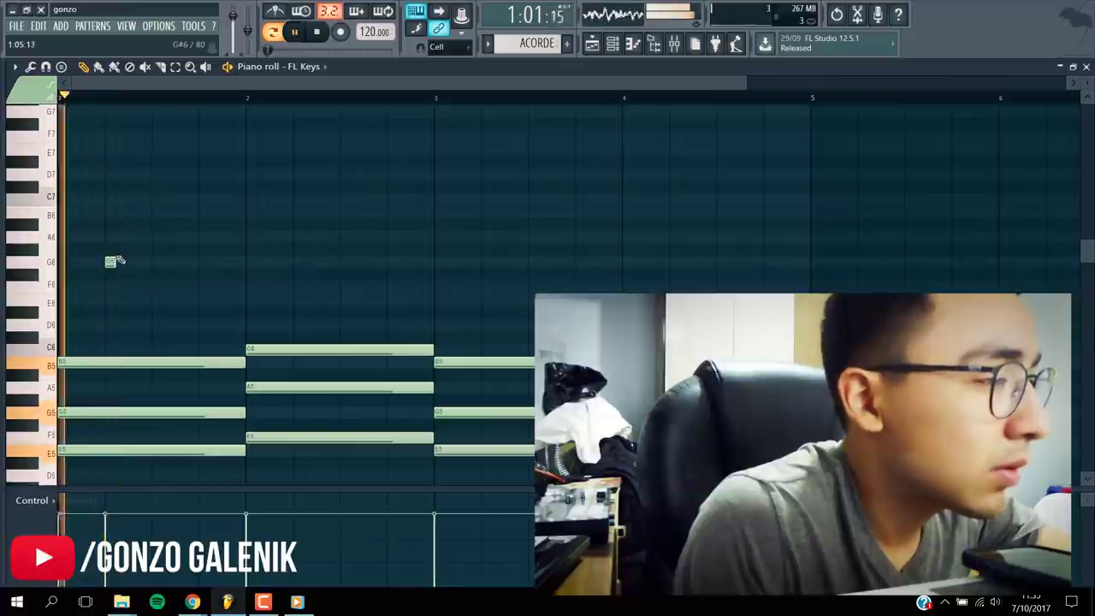
{"action": "key", "text": "space"}
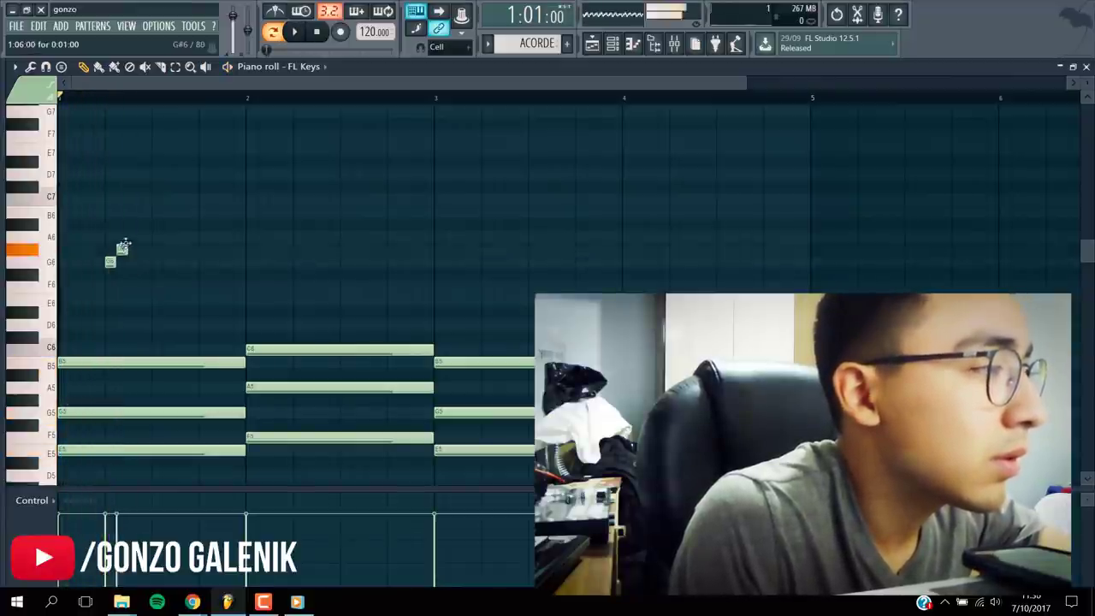
{"action": "key", "text": "space"}
{"action": "left_click_drag", "start_coordinate": [110, 262], "coordinate": [110, 211]}
{"action": "left_click_drag", "start_coordinate": [123, 236], "coordinate": [123, 262]}
{"action": "key", "text": "space"}
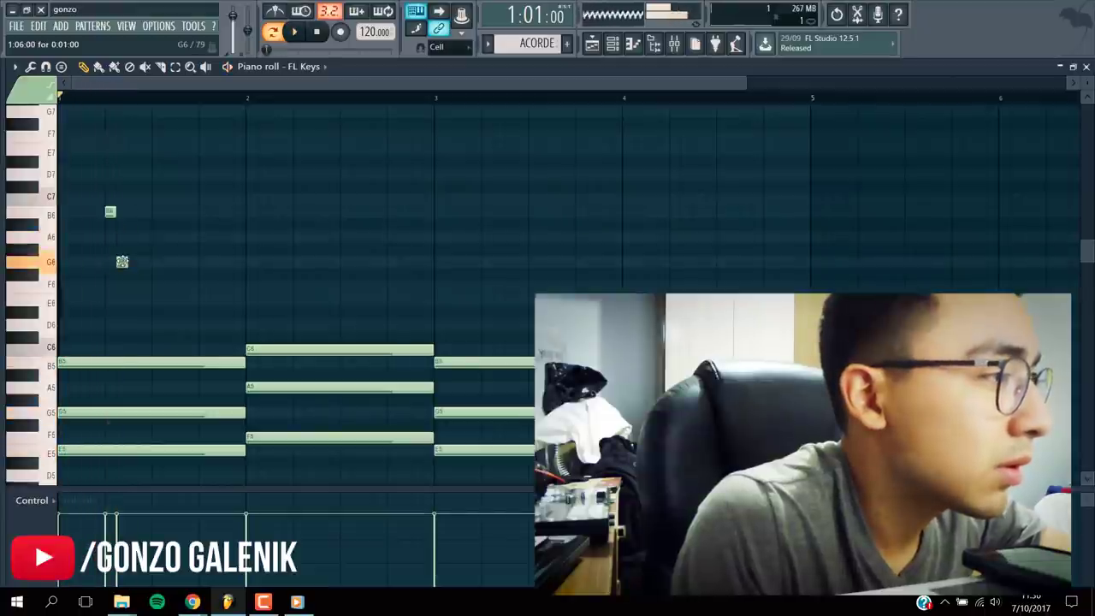
Add another one-step G6 note at 1:09:00 and play the melody from bar 1.
{"action": "key", "text": "space"}
{"action": "left_click", "coordinate": [154, 262]}
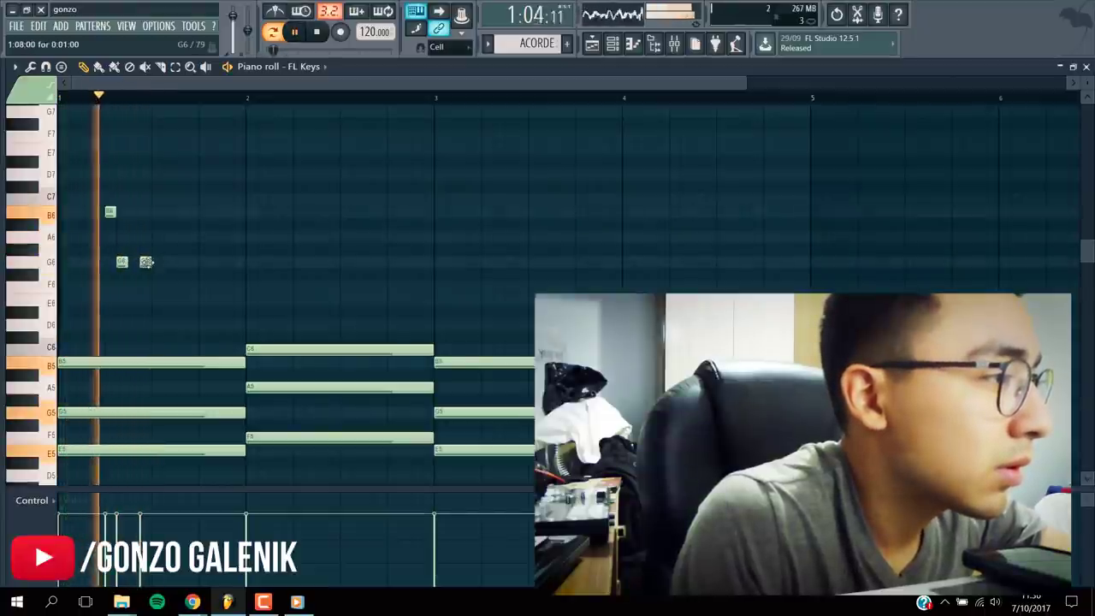
{"action": "key", "text": "space"}
{"action": "key", "text": "space"}
{"action": "key", "text": "space"}
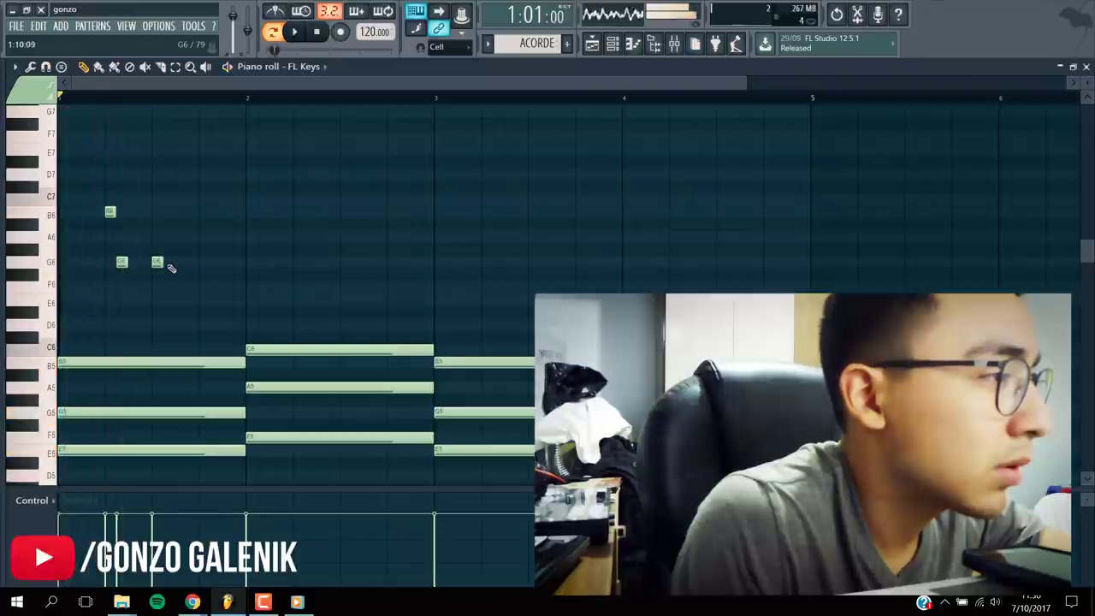
Move the last G6 note to 1:08:00 and repeat one-step G6 notes every three steps through bars 1 and 2 during playback.
{"action": "left_click_drag", "start_coordinate": [155, 264], "coordinate": [146, 263]}
{"action": "key", "text": "space"}
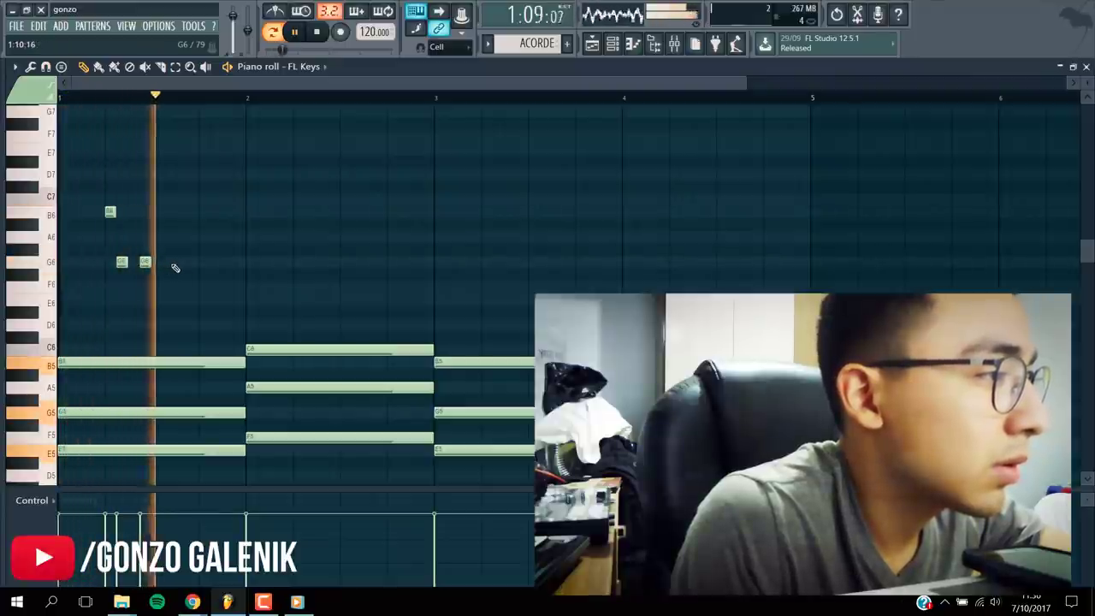
{"action": "left_click", "coordinate": [180, 262]}
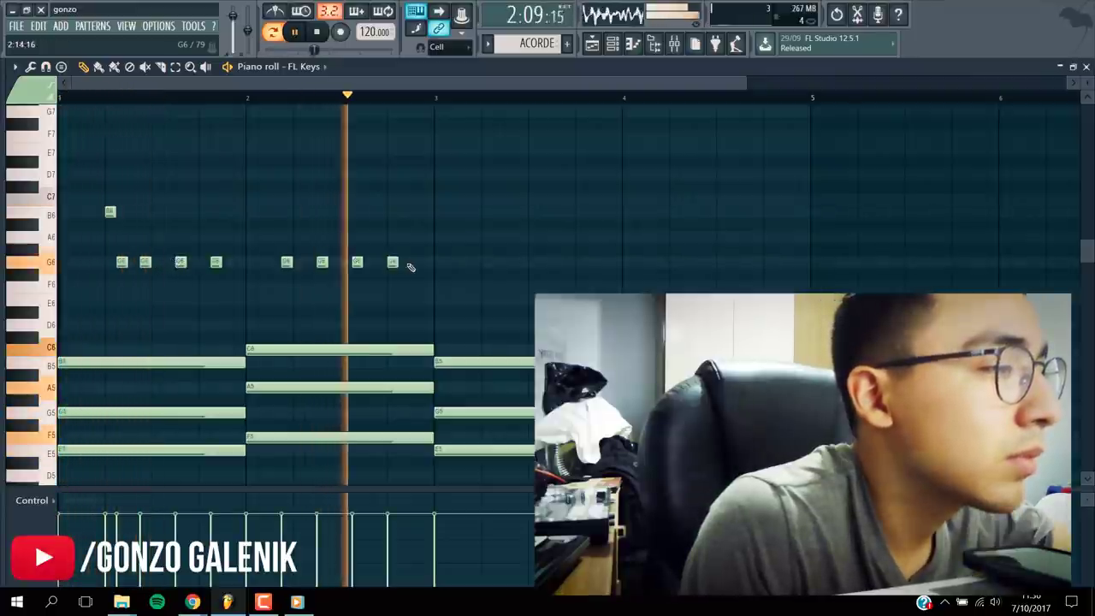
{"action": "key", "text": "space"}
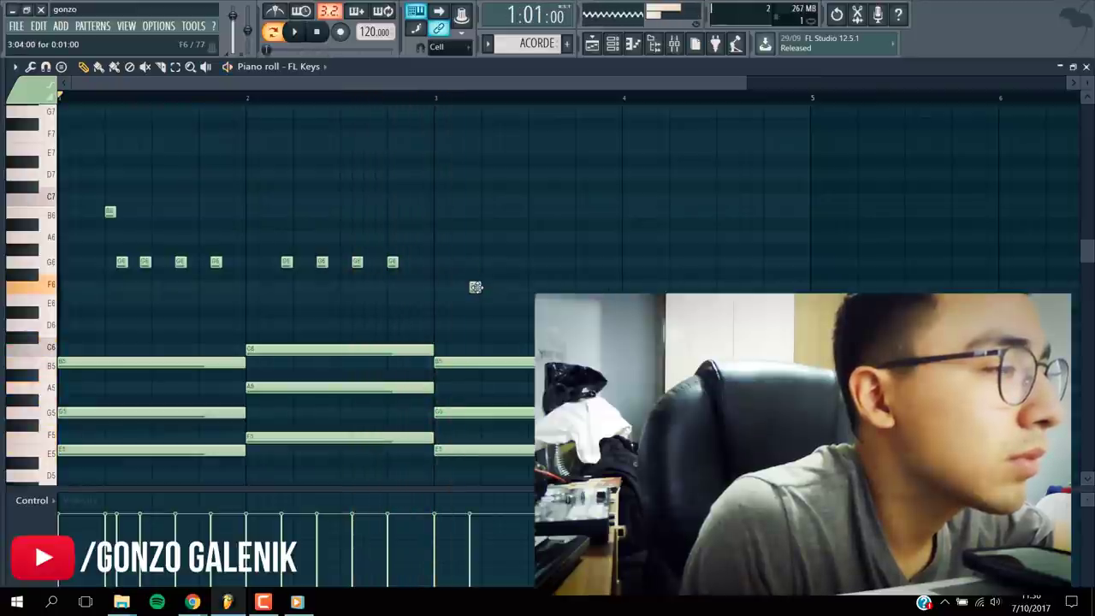
Continue the melody with one-step G6 notes through bars 3 and 4, end bar 4 on A6 and B6 notes, and play it back.
{"action": "key", "text": "space"}
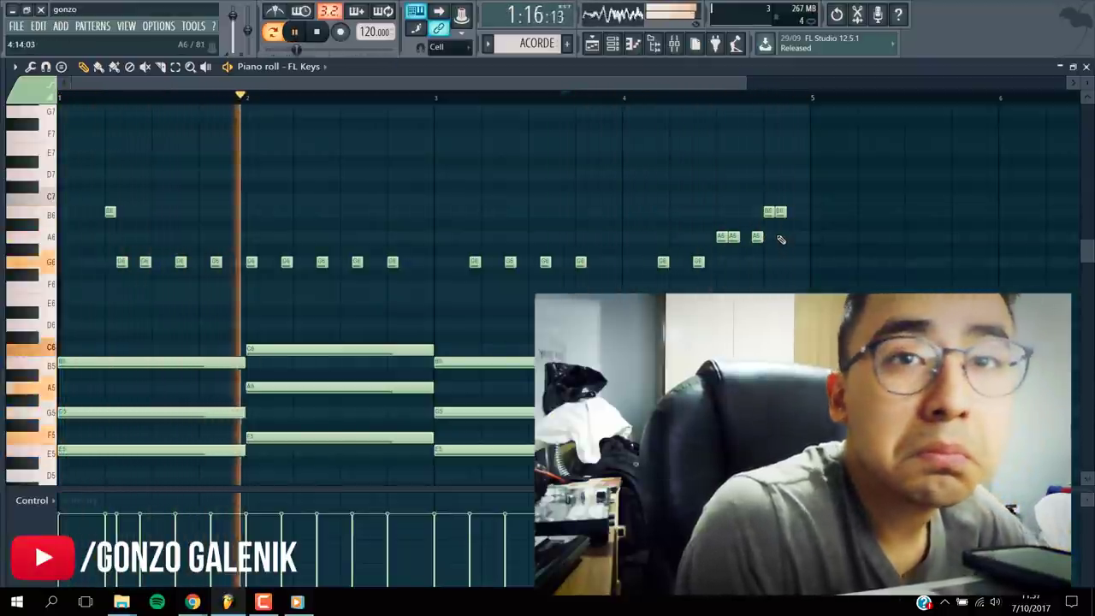
{"action": "left_click", "coordinate": [439, 262]}
{"action": "key", "text": "space"}
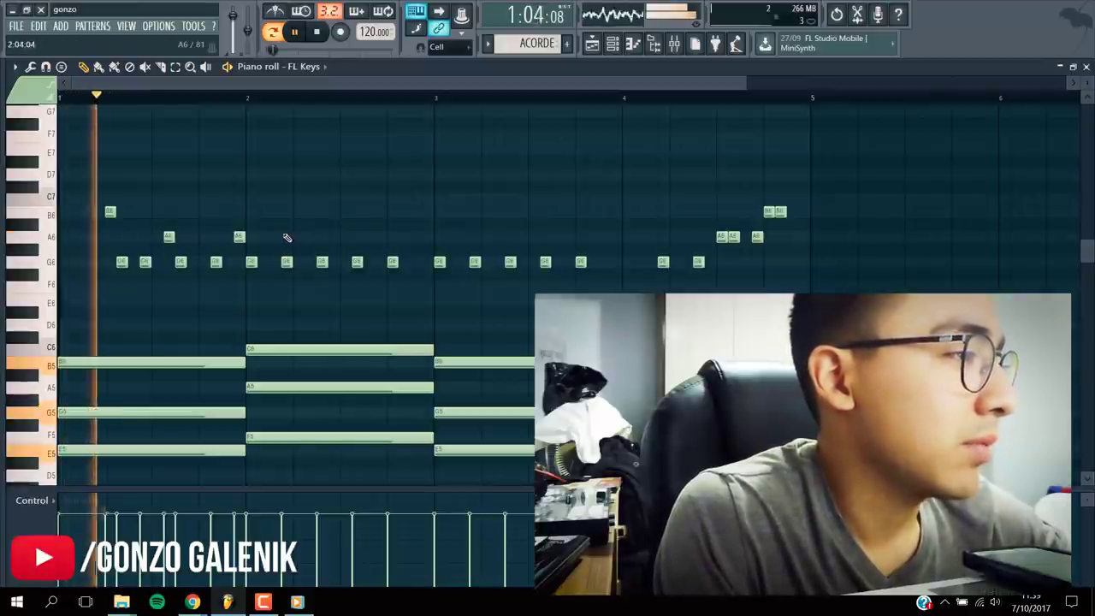
Stop playback and delete the two extra A6 notes in bar 1 above the G6 line.
{"action": "key", "text": "space"}
{"action": "right_click", "coordinate": [239, 237]}
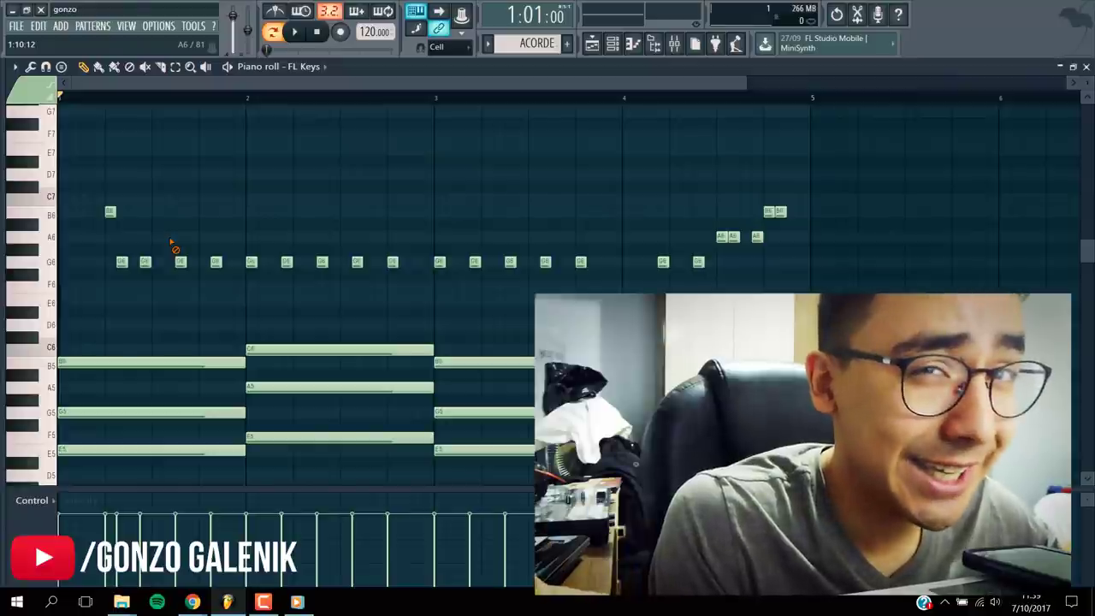
Cut all the melody notes above the chords out of the ACORDE pattern's FL Keys piano roll.
{"action": "left_click", "coordinate": [612, 44]}
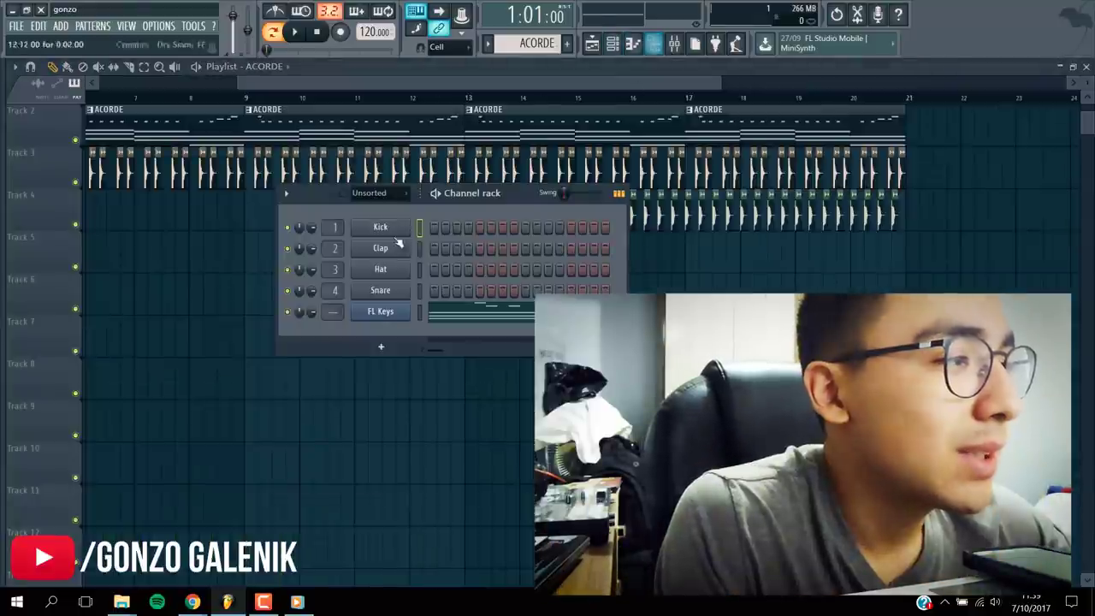
{"action": "right_click", "coordinate": [389, 313]}
{"action": "left_click", "coordinate": [633, 44]}
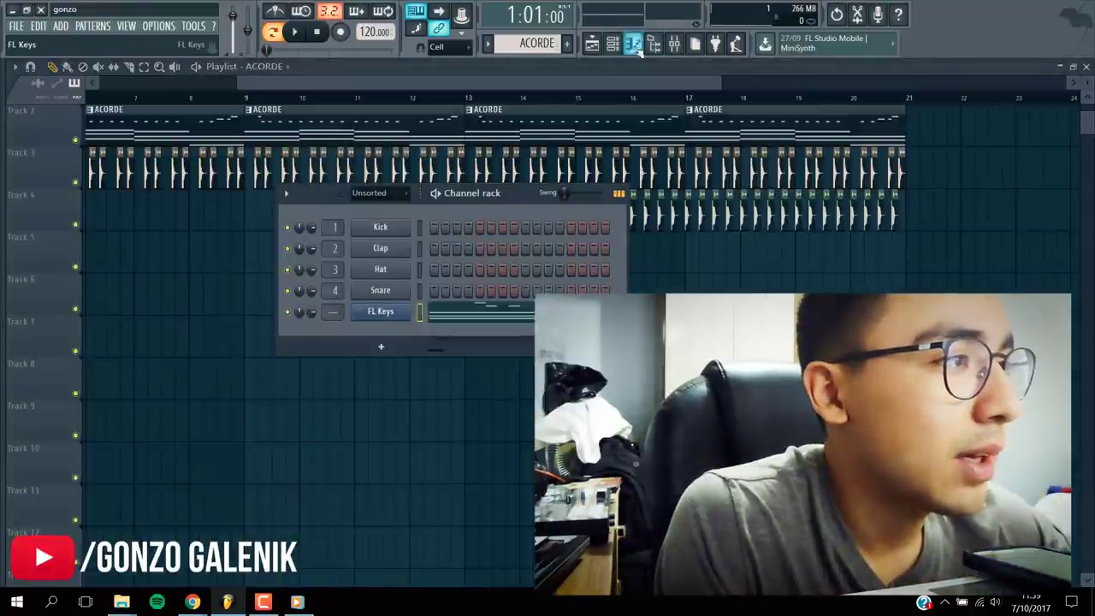
{"action": "left_click_drag", "start_coordinate": [817, 117], "coordinate": [38, 310]}
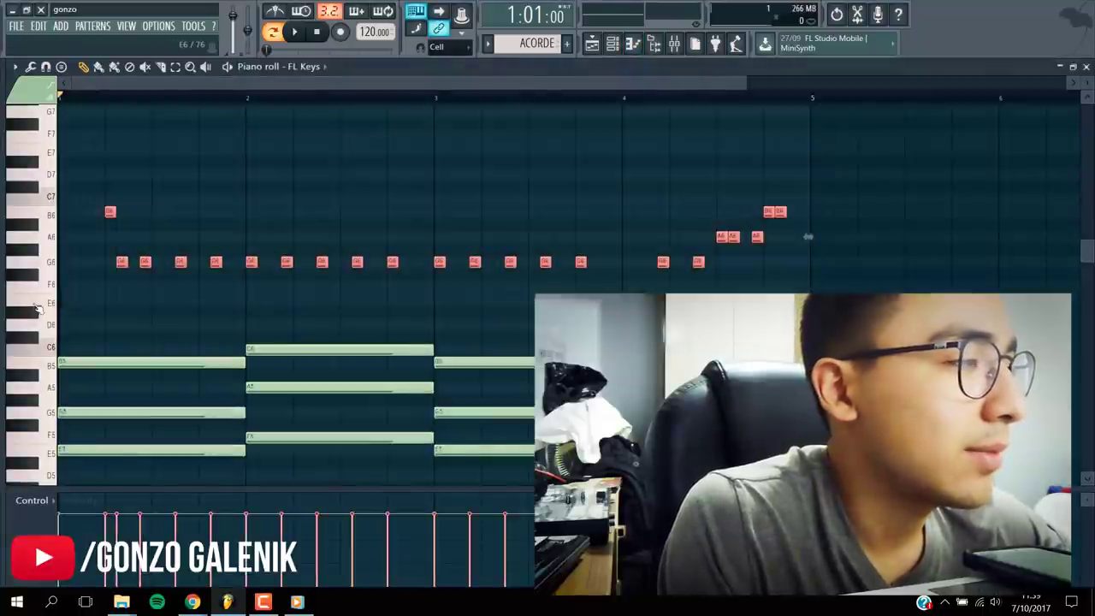
{"action": "key", "text": "Delete"}
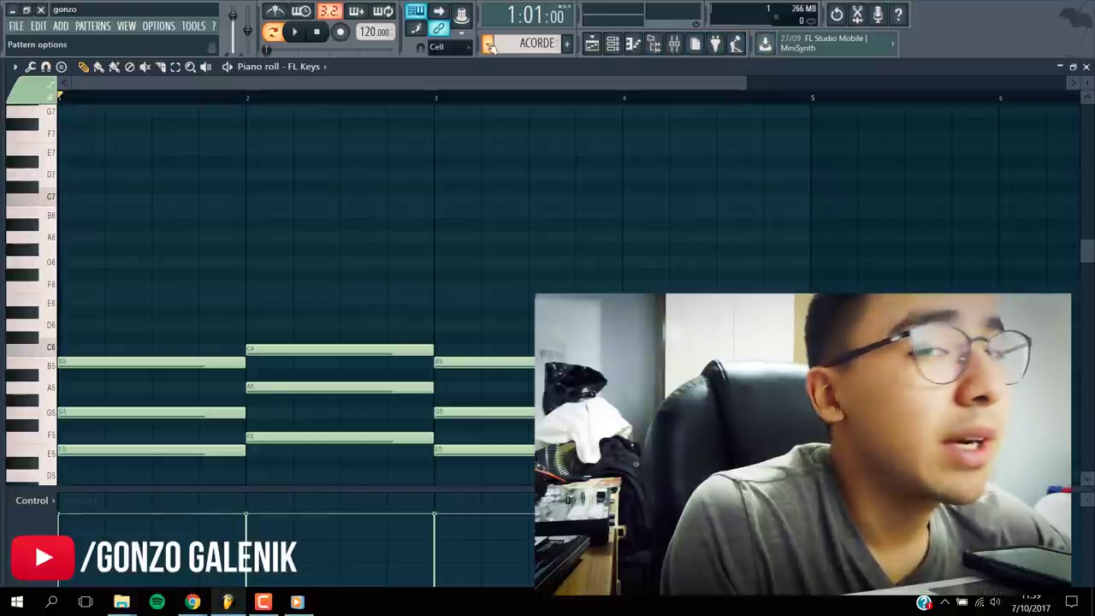
Create a new empty pattern with its default name, Pattern 2.
{"action": "left_click", "coordinate": [491, 47]}
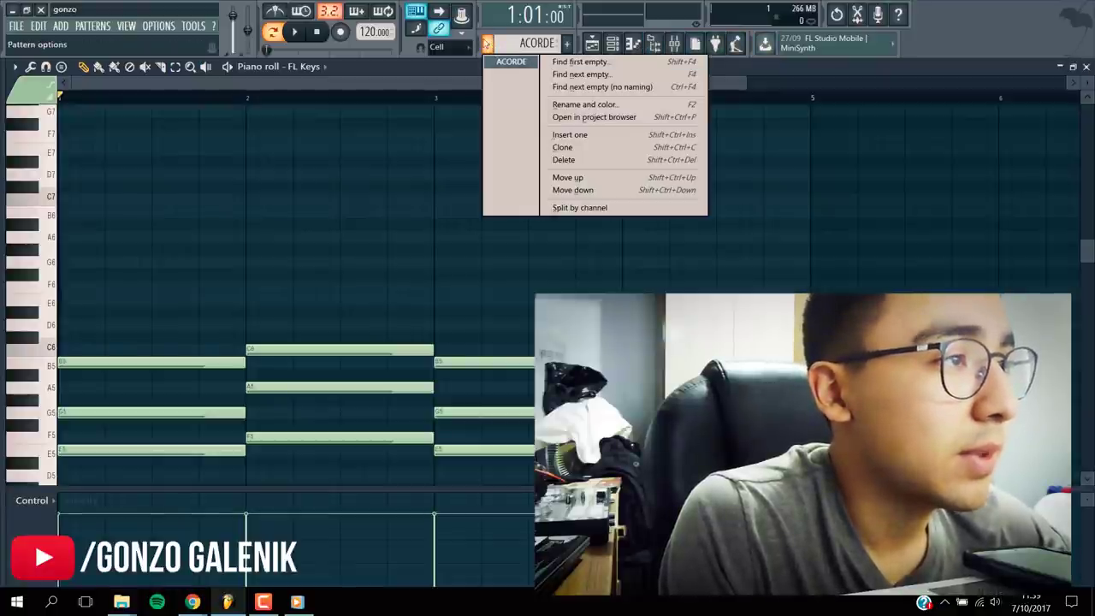
{"action": "left_click", "coordinate": [491, 47]}
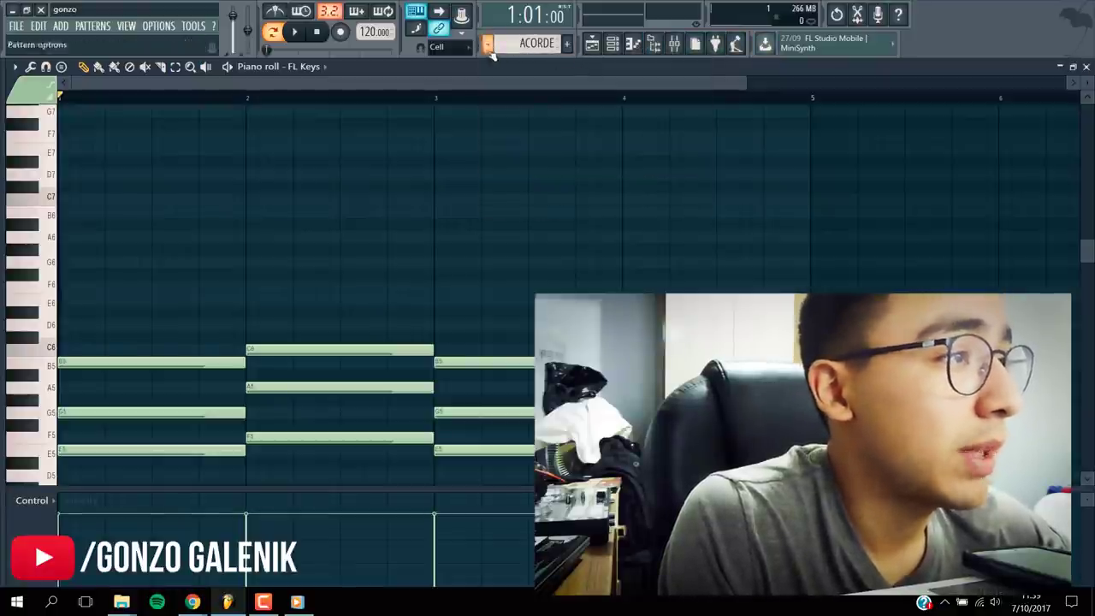
{"action": "left_click", "coordinate": [571, 45]}
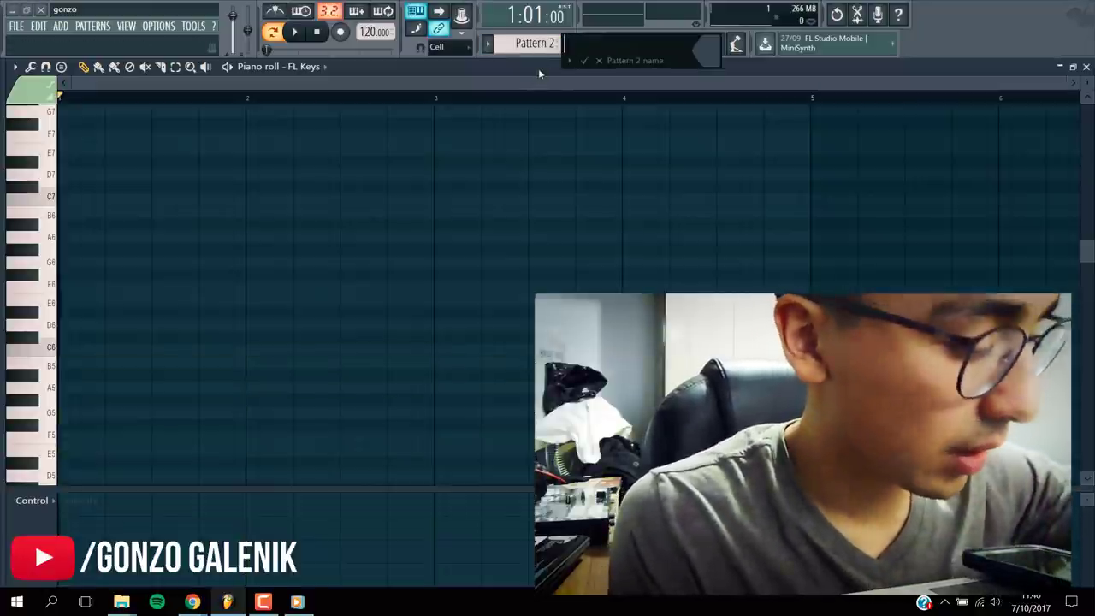
{"action": "left_click", "coordinate": [540, 74]}
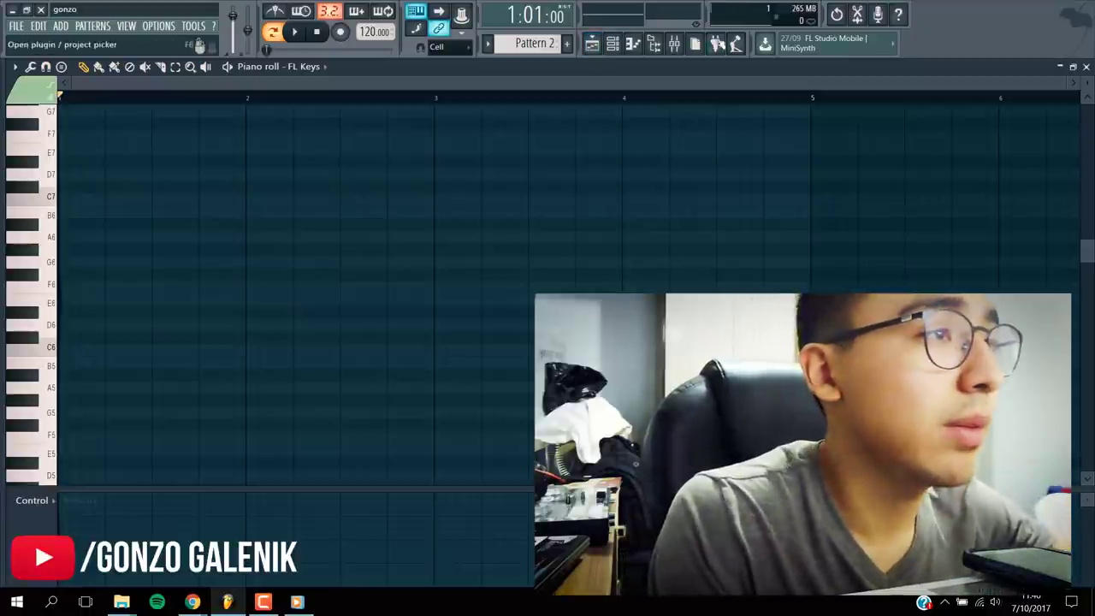
Add a SimSynth instrument channel and paste the cut melody notes into its piano roll in Pattern 2.
{"action": "left_click", "coordinate": [674, 44]}
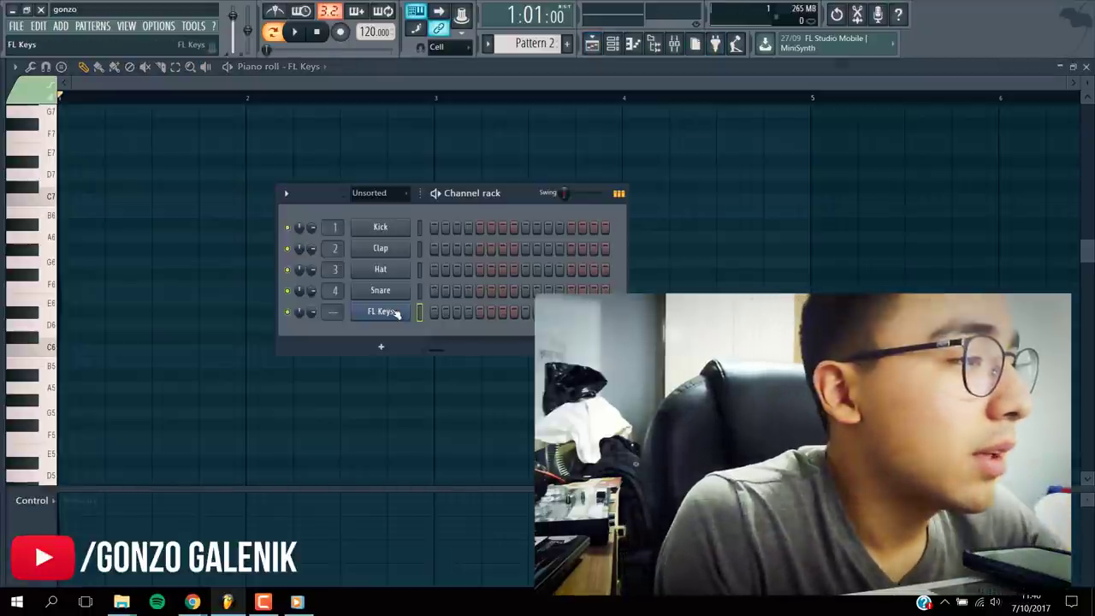
{"action": "left_click", "coordinate": [62, 27]}
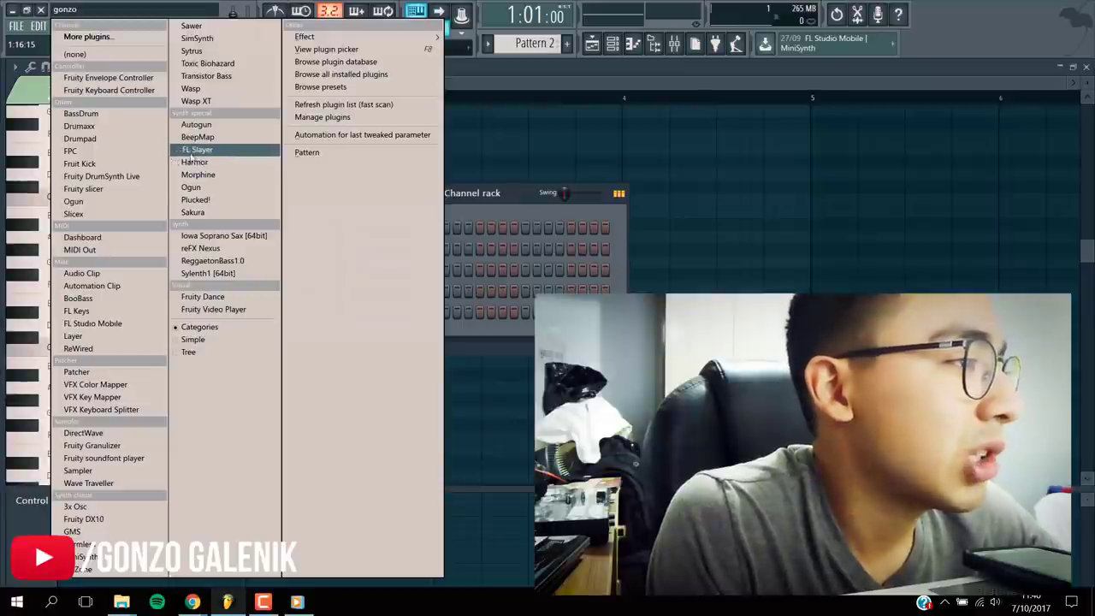
{"action": "left_click", "coordinate": [197, 37]}
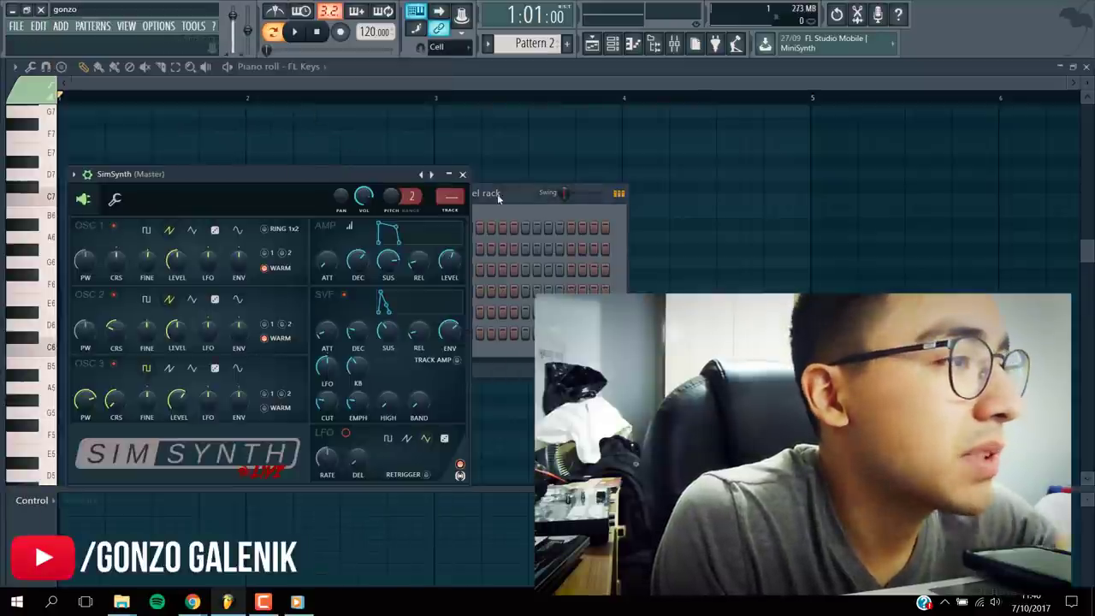
{"action": "left_click", "coordinate": [688, 195]}
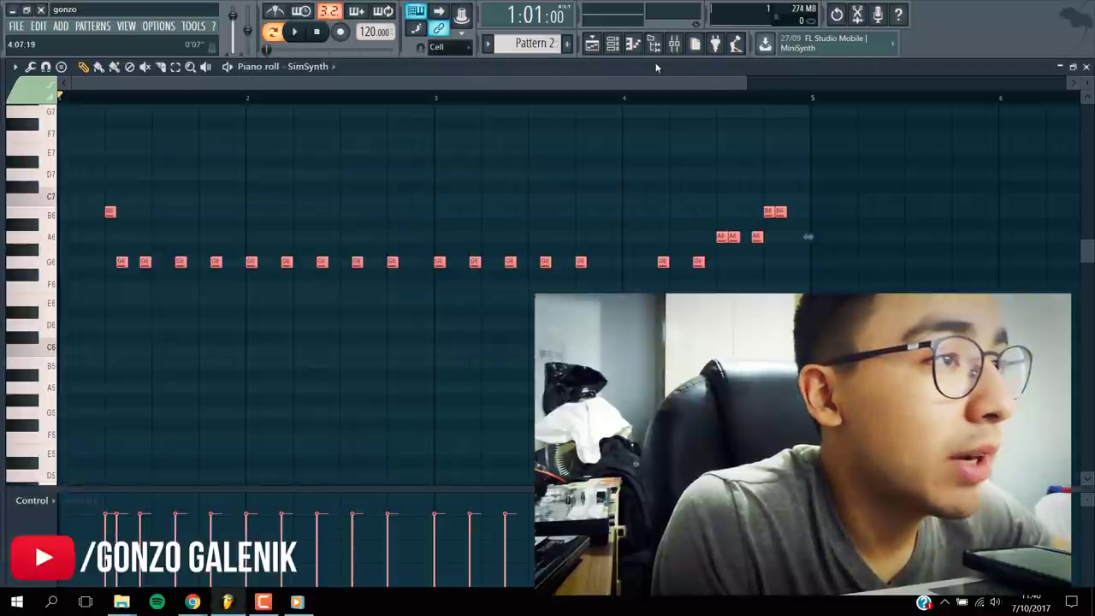
Reopen the SimSynth instrument and load its Drive preset while the melody plays.
{"action": "left_click", "coordinate": [624, 48]}
{"action": "left_click", "coordinate": [380, 333]}
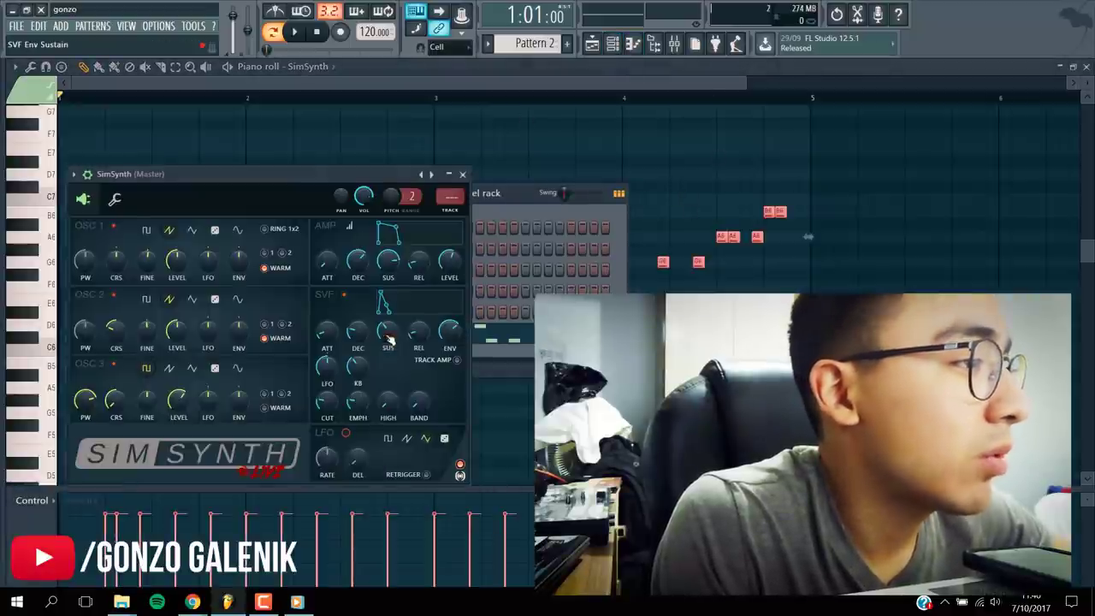
{"action": "left_click", "coordinate": [88, 176]}
{"action": "mouse_move", "coordinate": [89, 214]}
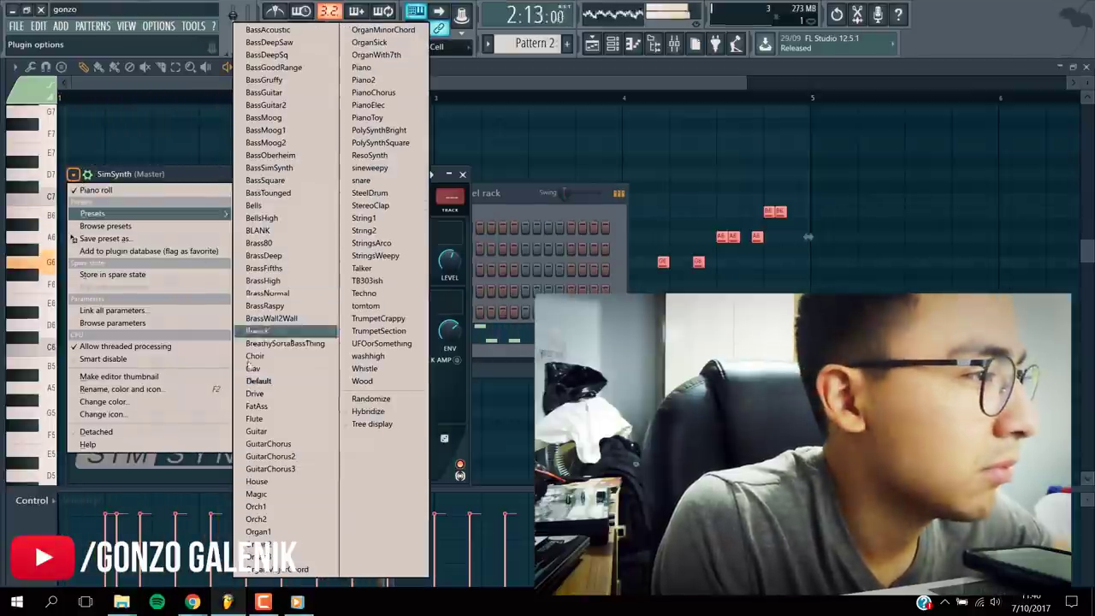
{"action": "left_click", "coordinate": [255, 394]}
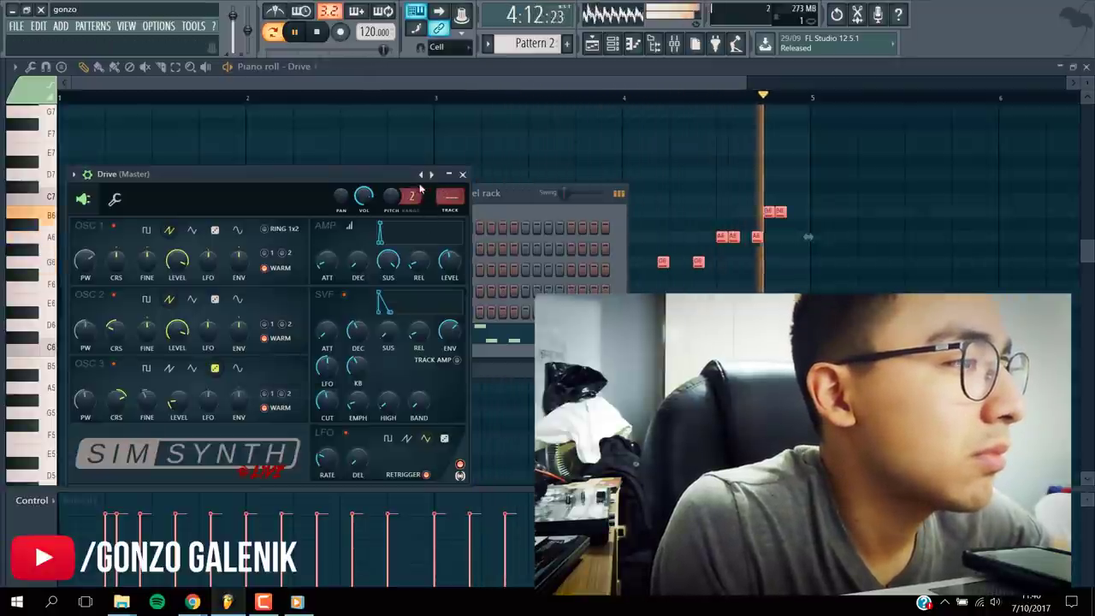
Step forward through the SimSynth presets after Drive, including Flute, Guitar and GuitarChorus3, auditioning each with the melody.
{"action": "left_click", "coordinate": [433, 173]}
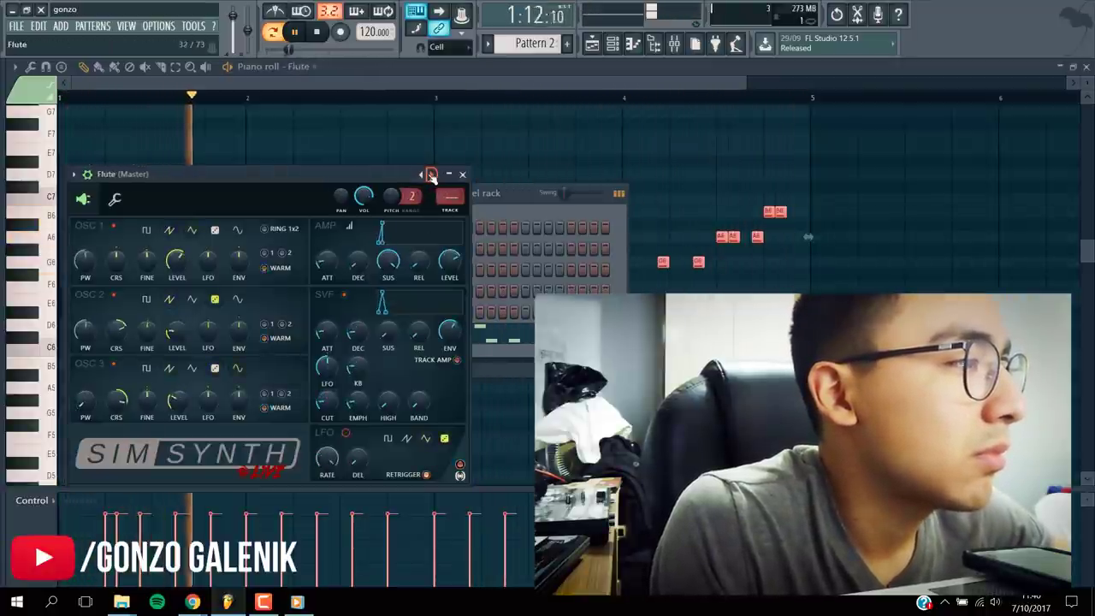
{"action": "left_click", "coordinate": [432, 173]}
{"action": "left_click", "coordinate": [433, 174]}
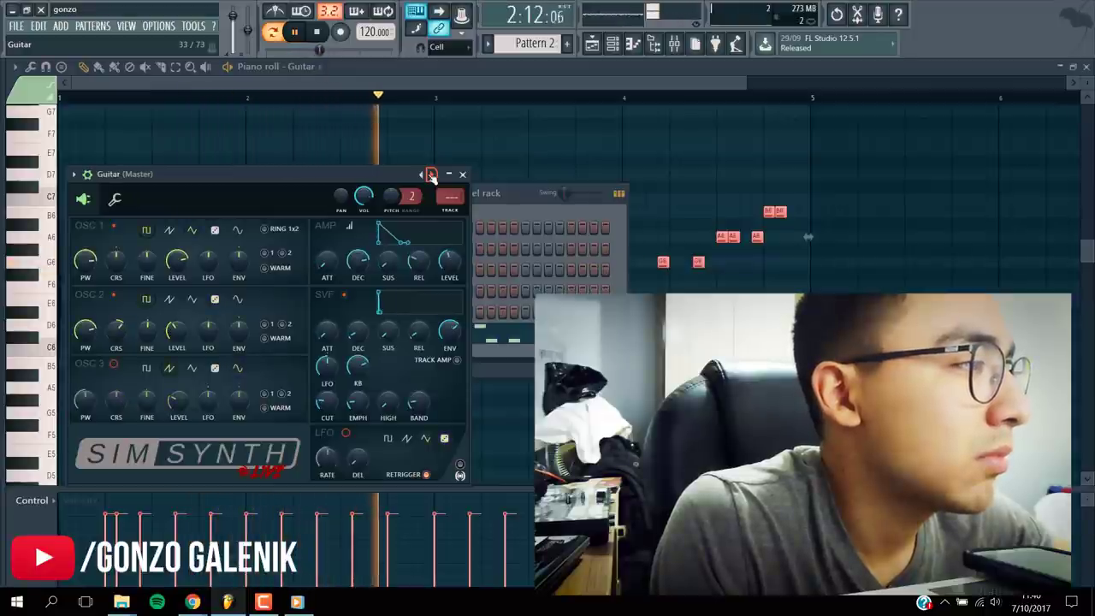
{"action": "left_click", "coordinate": [432, 174]}
{"action": "left_click", "coordinate": [432, 174]}
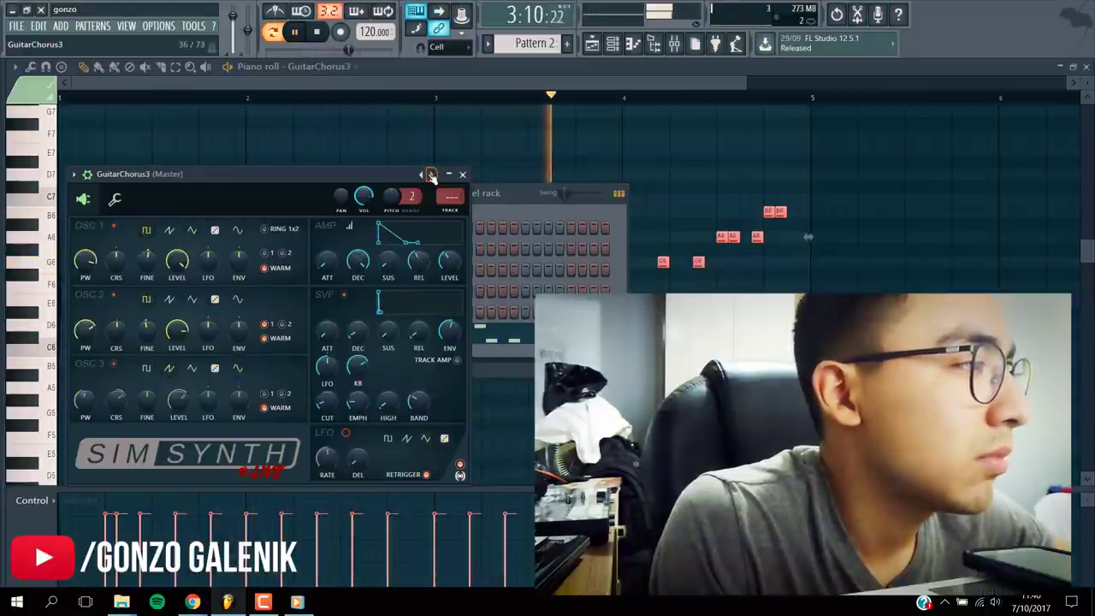
{"action": "left_click", "coordinate": [432, 173]}
{"action": "left_click", "coordinate": [432, 173]}
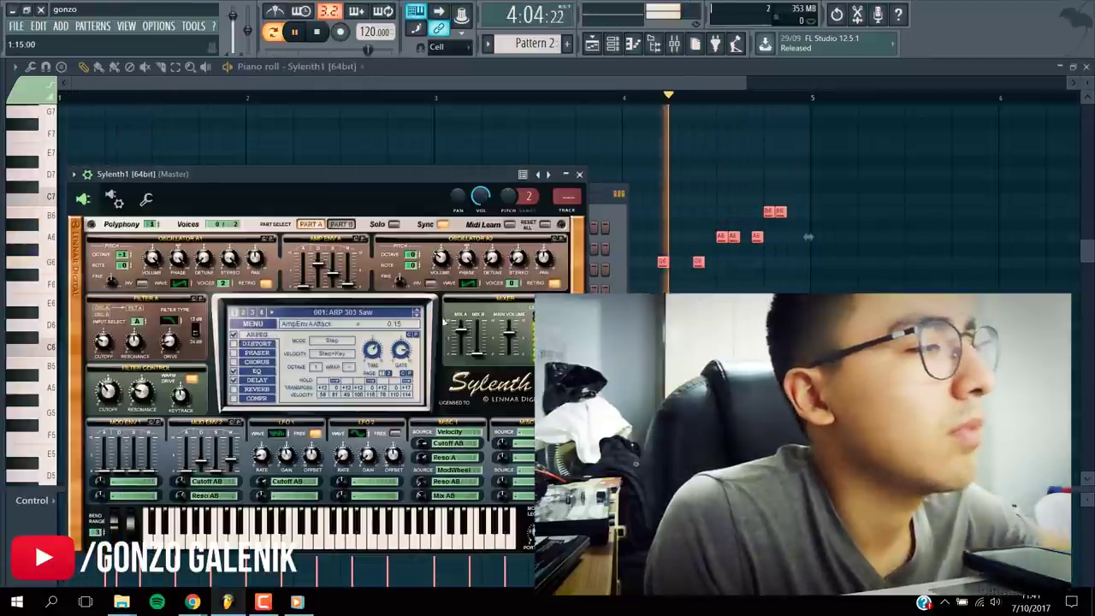
Stop playback, load the preset 040: LD Ampere in Sylenth1, and reopen its preset list.
{"action": "key", "text": "space"}
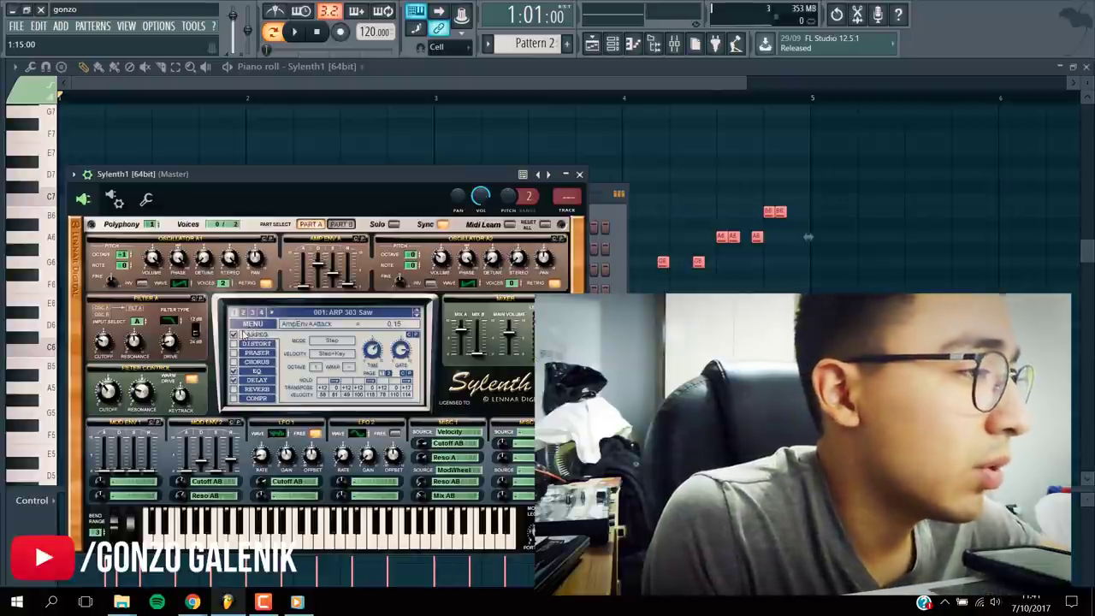
{"action": "left_click", "coordinate": [361, 315]}
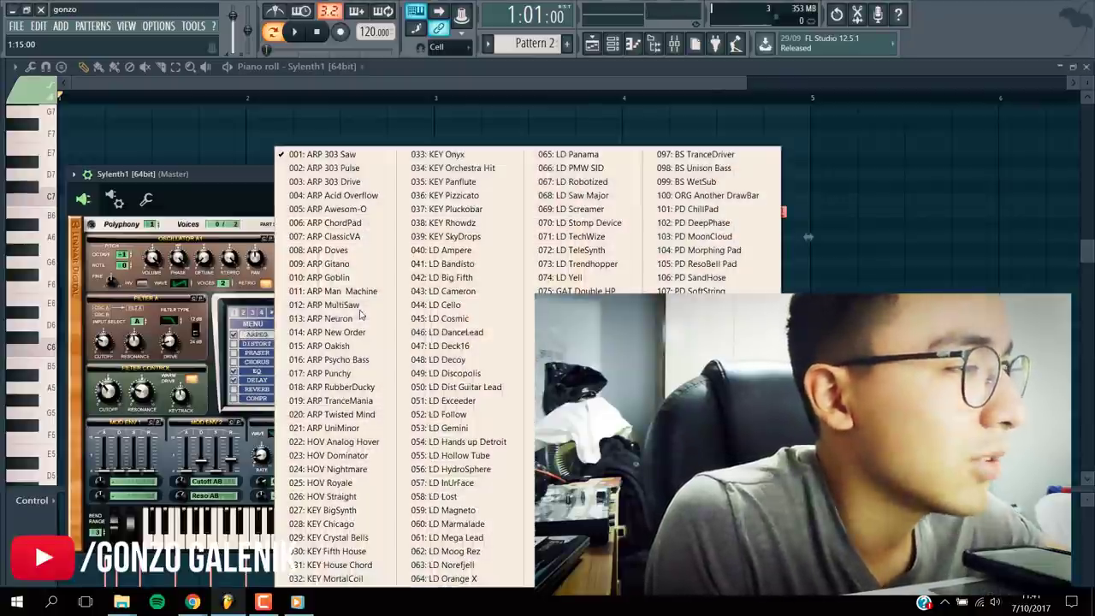
{"action": "left_click", "coordinate": [440, 250]}
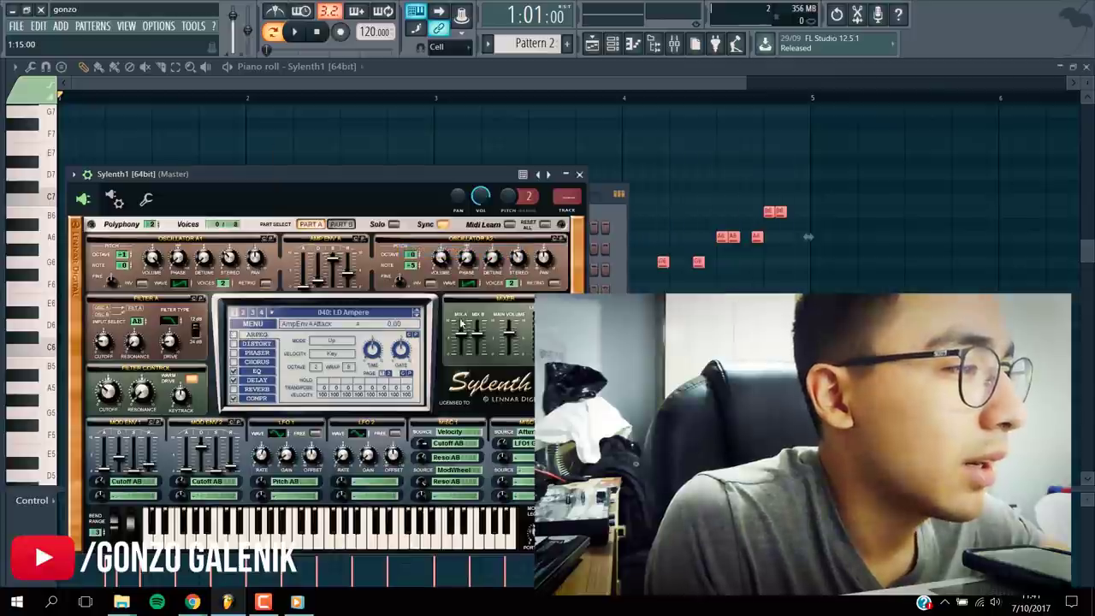
{"action": "left_click", "coordinate": [390, 313]}
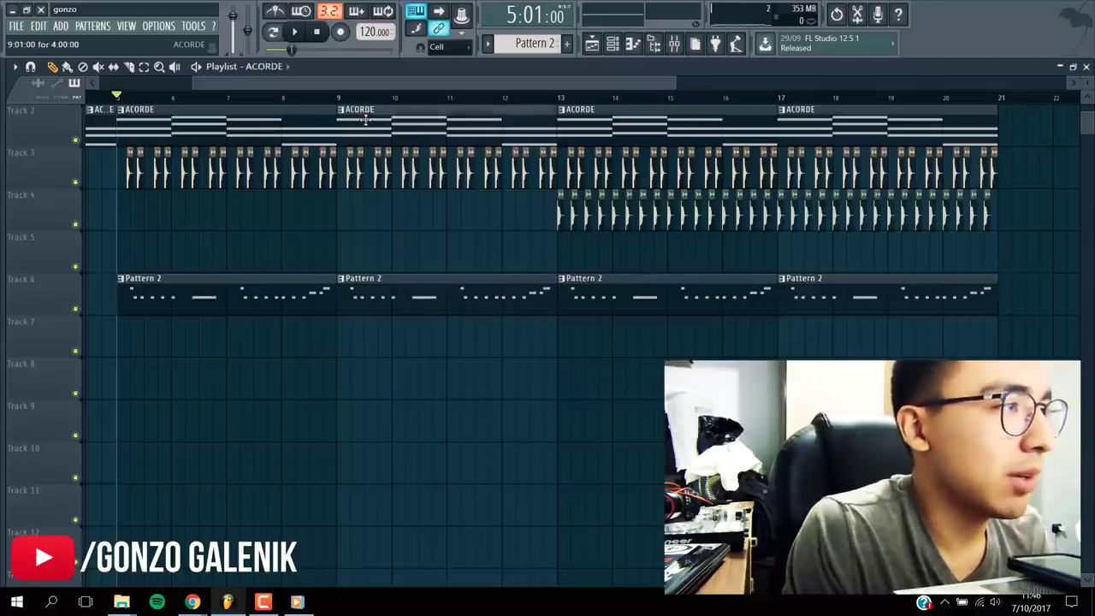
Open the ACORDE pattern in the piano roll and view the FL Keys channel's mixer track assignment in the channel rack.
{"action": "double_click", "coordinate": [365, 120]}
{"action": "left_click", "coordinate": [634, 43]}
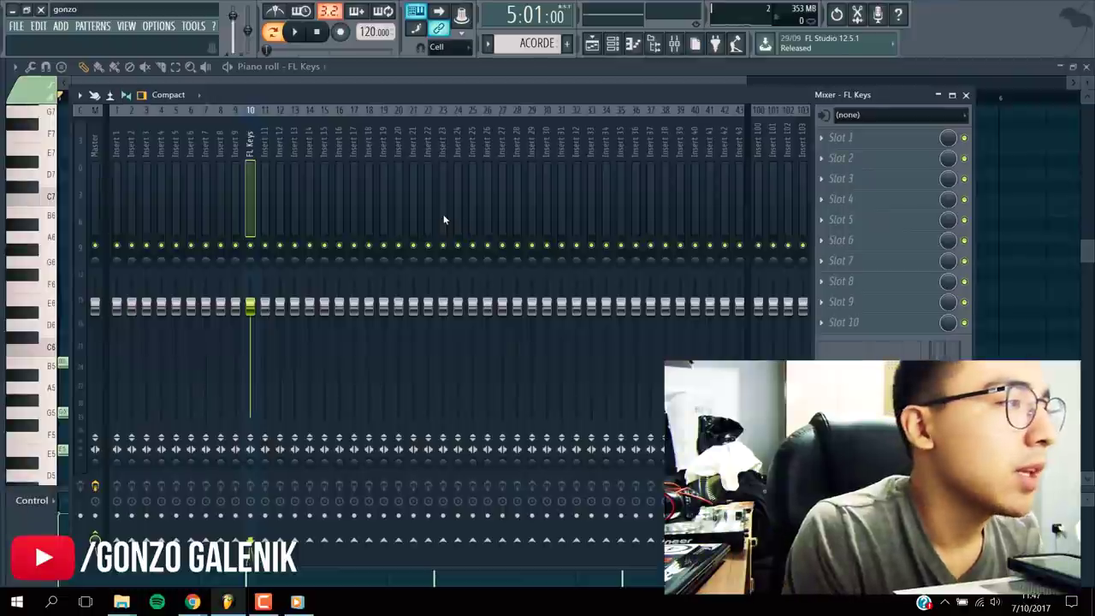
{"action": "left_click", "coordinate": [615, 50]}
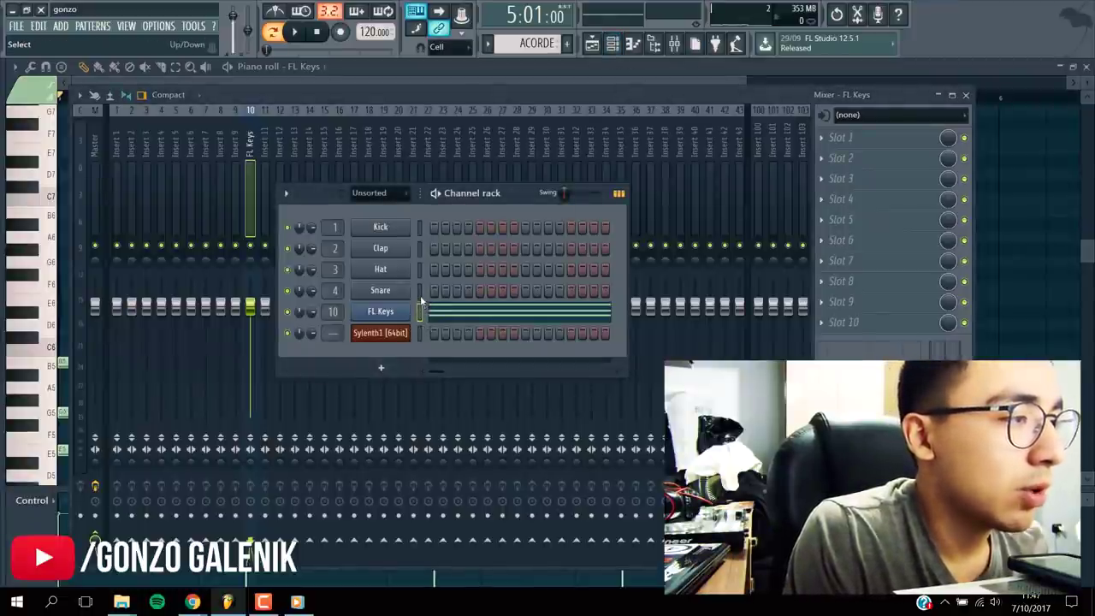
{"action": "left_click", "coordinate": [421, 293]}
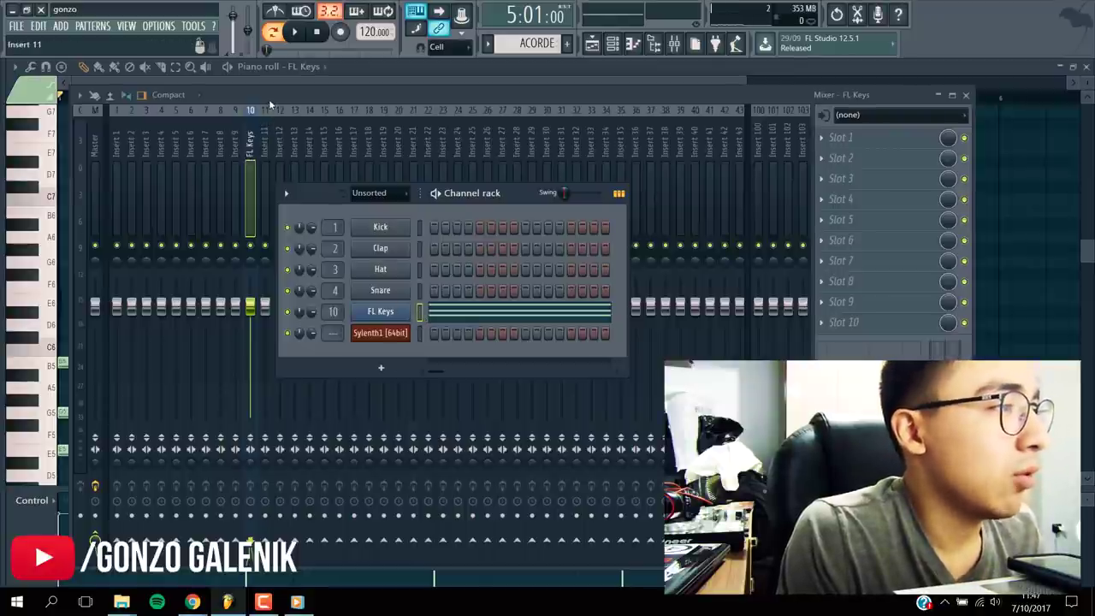
Inspect the Master track's effect slots in the mixer and return to the FL Keys track.
{"action": "left_click", "coordinate": [256, 154]}
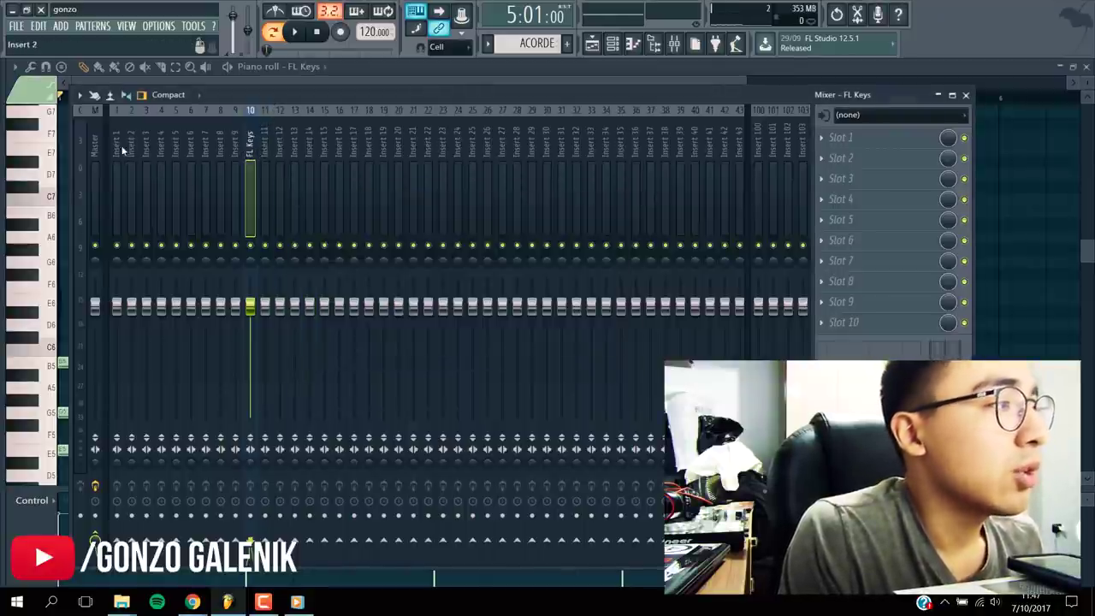
{"action": "left_click", "coordinate": [95, 153]}
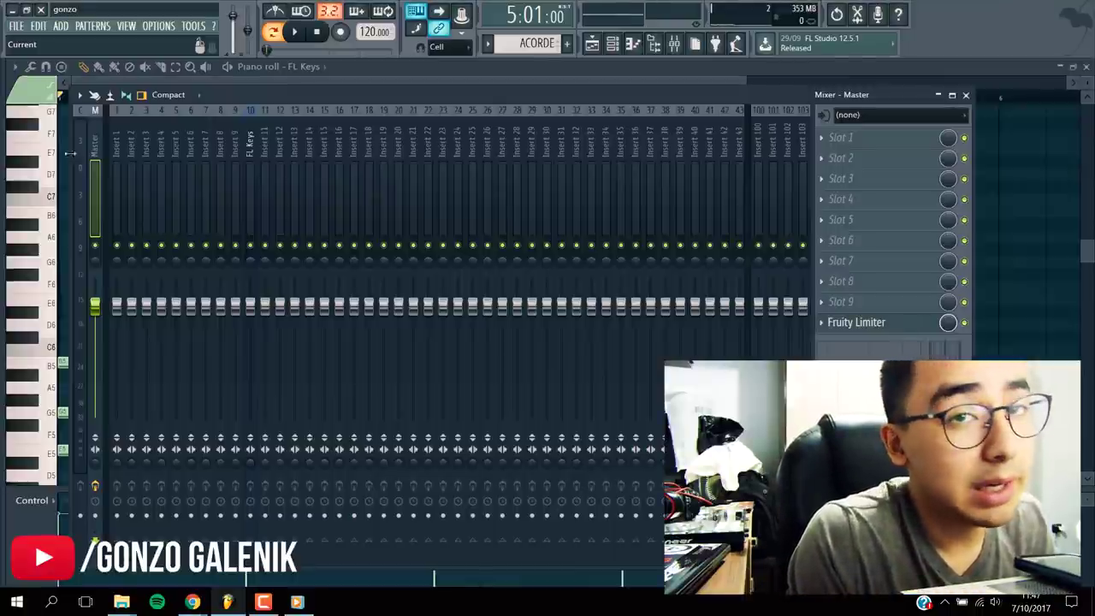
{"action": "left_click", "coordinate": [248, 146]}
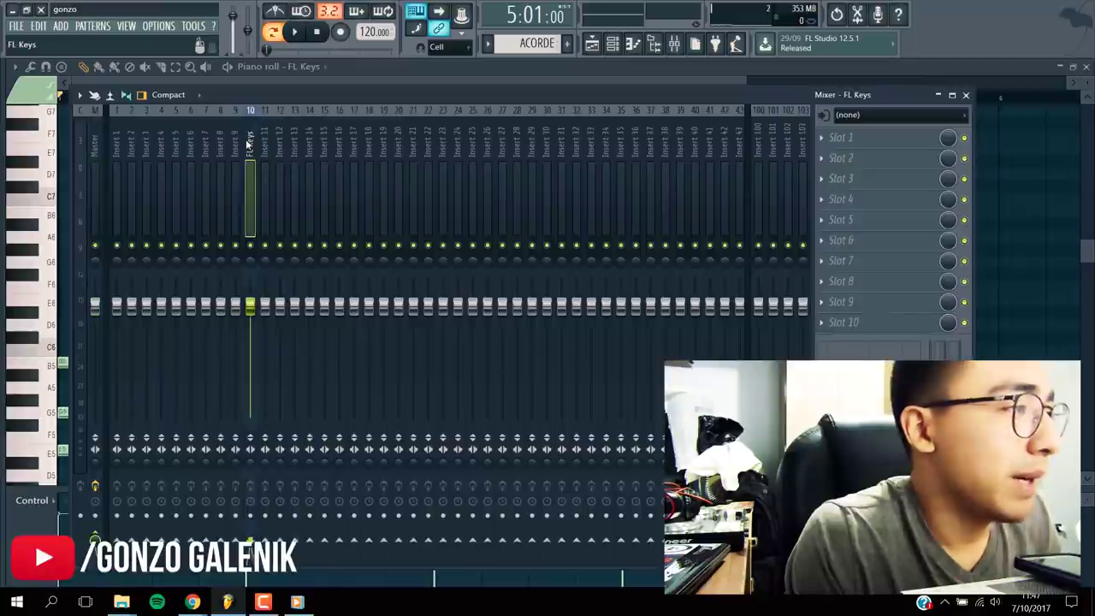
Route the selected channel to the FL Keys mixer track and play the ACORDE pattern to check its signal.
{"action": "right_click", "coordinate": [248, 145]}
{"action": "mouse_move", "coordinate": [343, 214]}
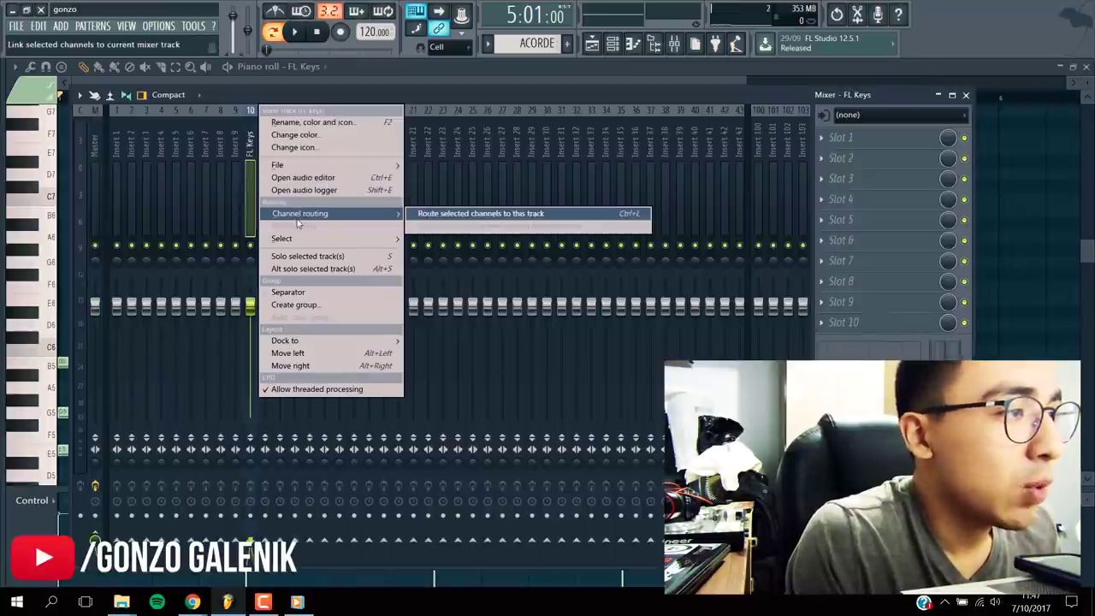
{"action": "left_click", "coordinate": [504, 220]}
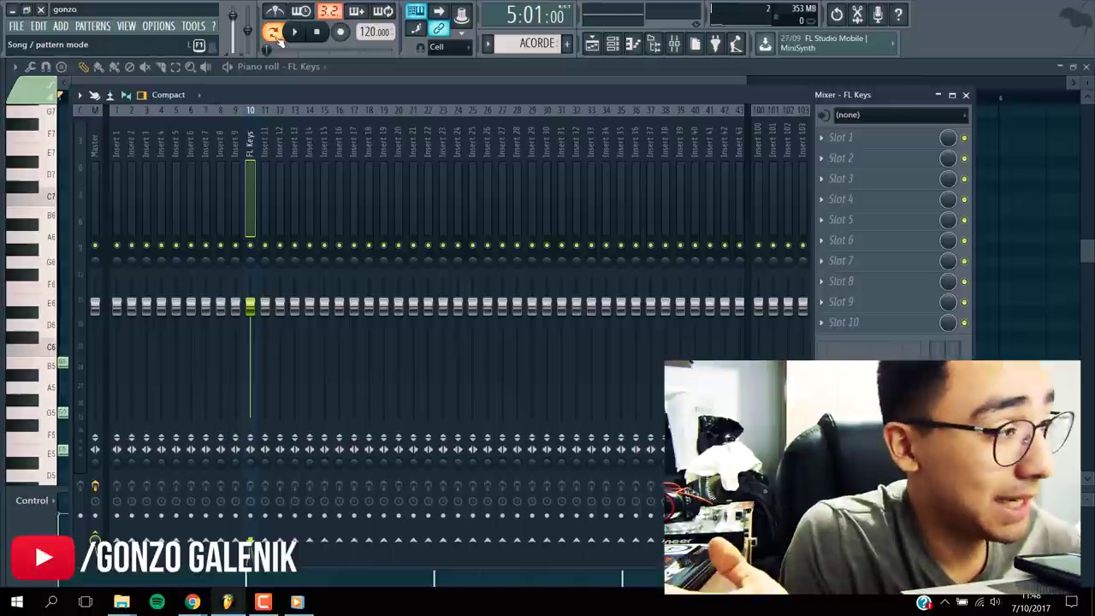
{"action": "key", "text": "space"}
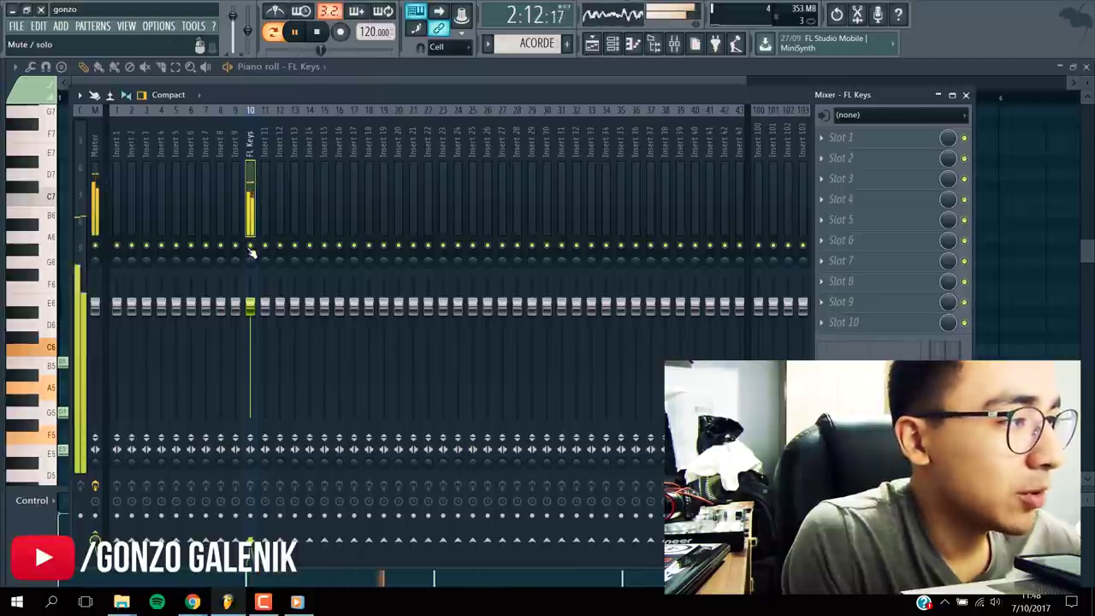
{"action": "key", "text": "space"}
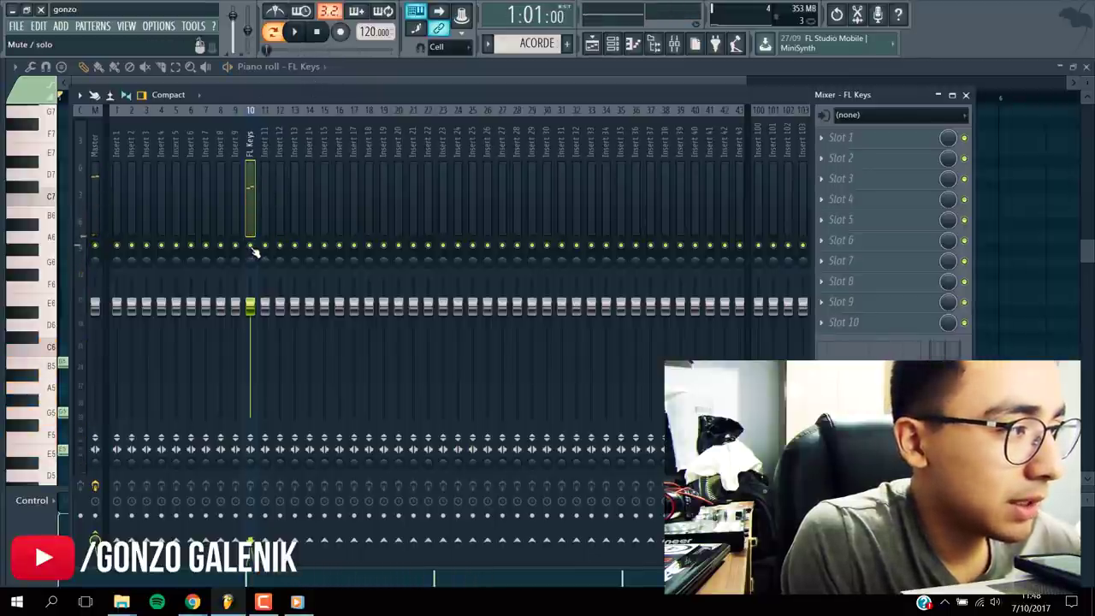
Mute the FL Keys mixer track, audition the pattern with the track silenced, and unmute it.
{"action": "left_click", "coordinate": [250, 248]}
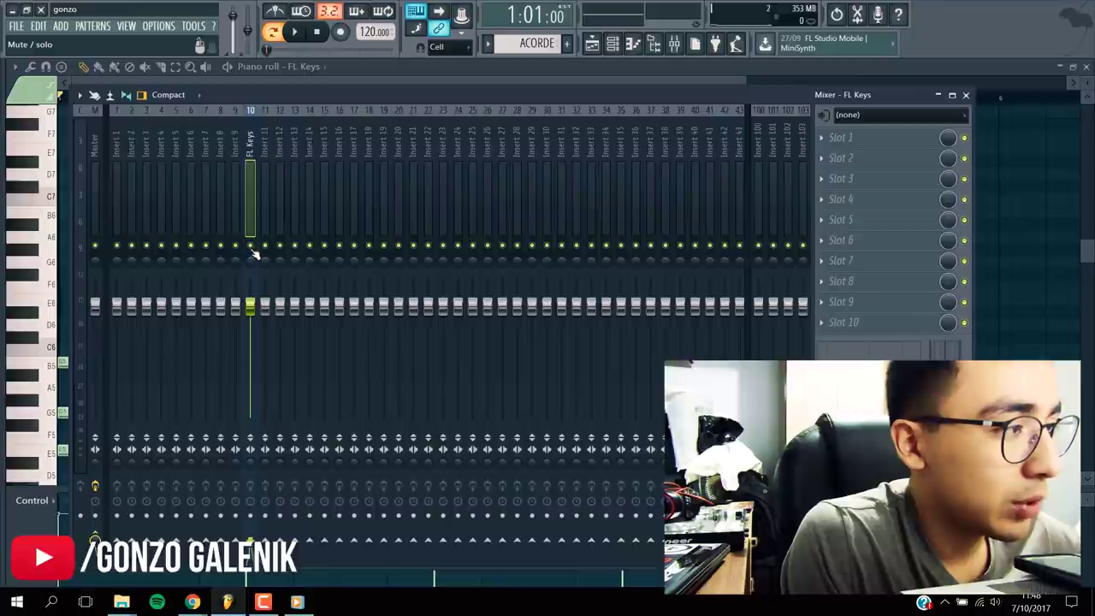
{"action": "key", "text": "space"}
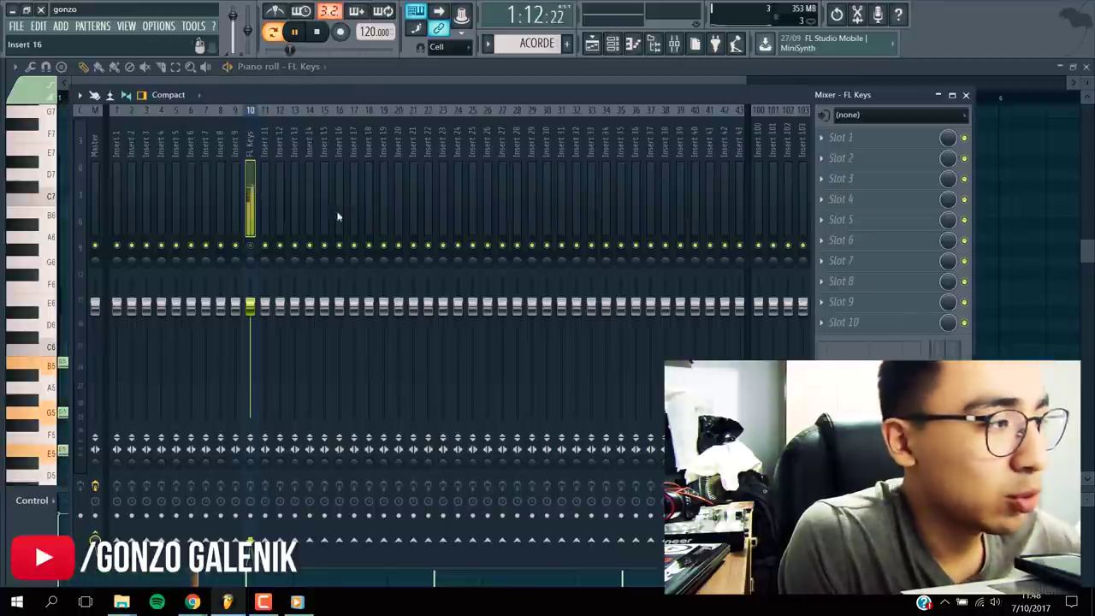
{"action": "key", "text": "space"}
{"action": "left_click", "coordinate": [251, 248]}
Try moving the FL Keys track's volume fader while the ACORDE pattern plays, then restore its level.
{"action": "key", "text": "space"}
{"action": "mouse_move", "coordinate": [258, 313]}
{"action": "left_mouse_down"}
{"action": "mouse_move", "coordinate": [249, 417]}
{"action": "mouse_move", "coordinate": [250, 306]}
{"action": "left_mouse_up"}
{"action": "key", "text": "space"}
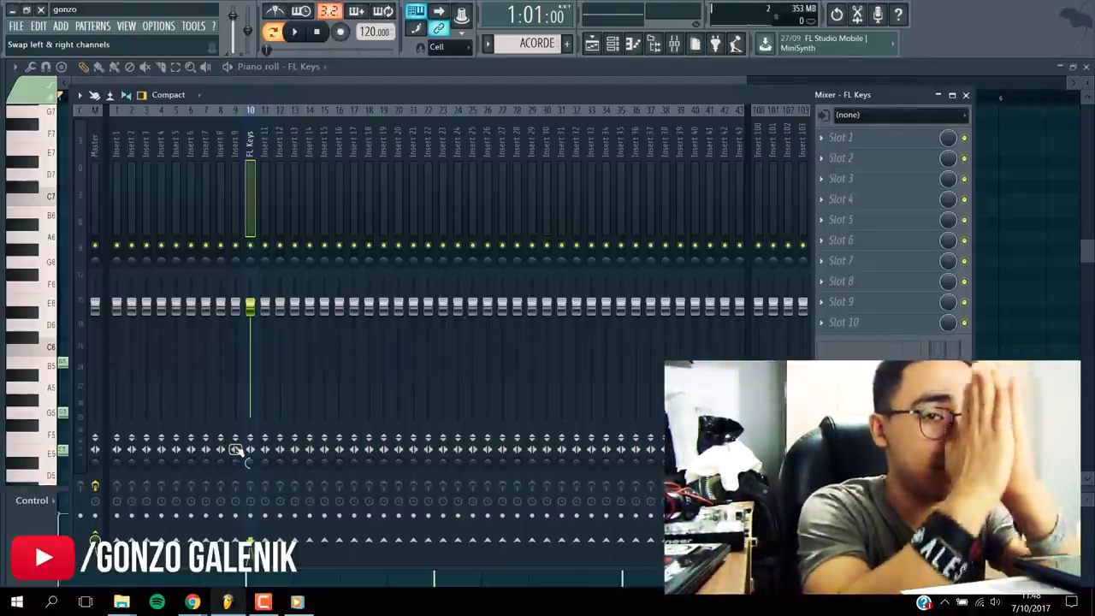
Load Fruity Parametric EQ 2 into effect slot 1 of the FL Keys mixer track.
{"action": "left_click", "coordinate": [841, 137]}
{"action": "mouse_move", "coordinate": [840, 155]}
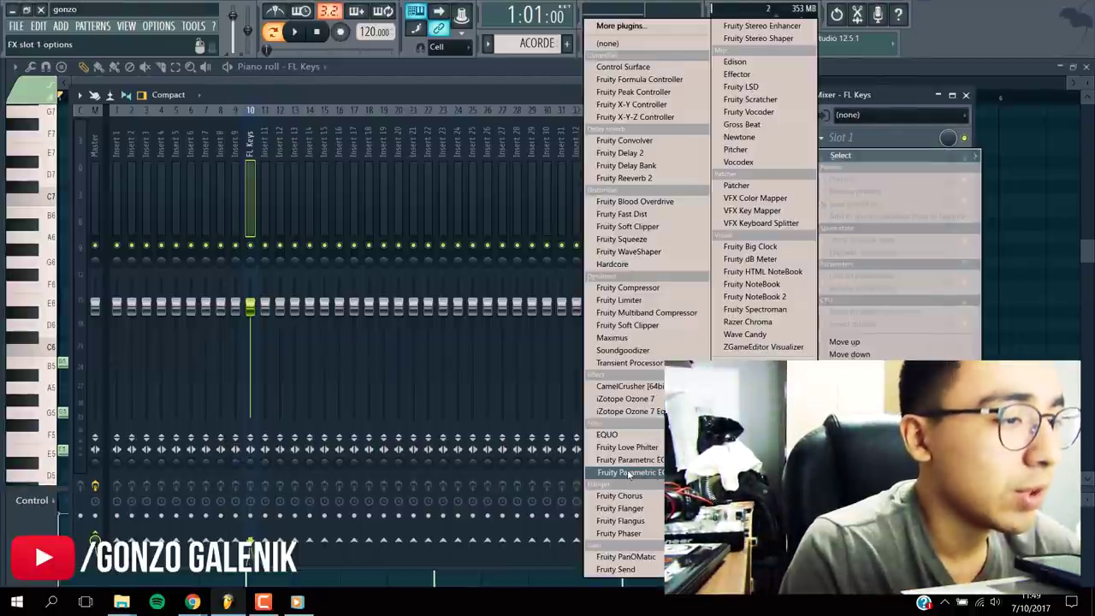
{"action": "left_click", "coordinate": [629, 472]}
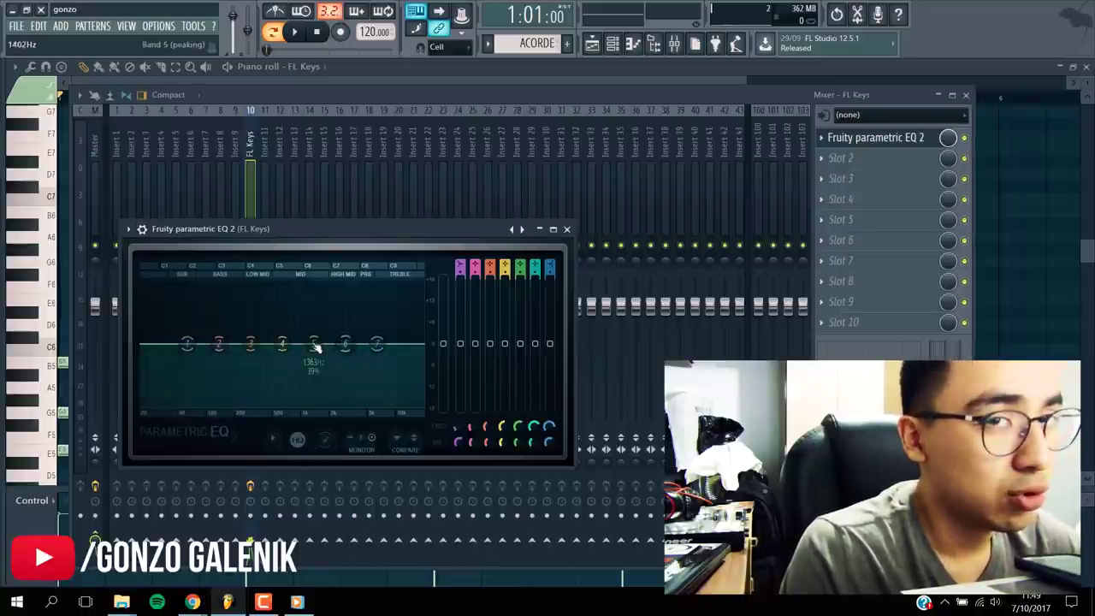
Adjust the FL Keys EQ during playback, shifting bands 1 and 7 and strongly boosting band 4 in the mids, then close it.
{"action": "key", "text": "space"}
{"action": "left_click", "coordinate": [885, 141]}
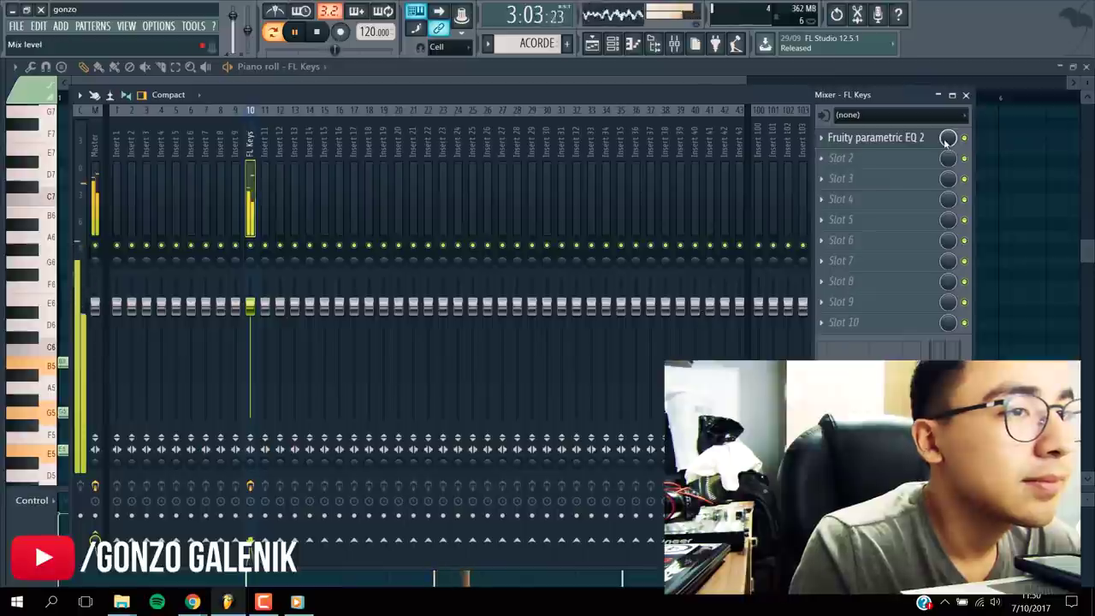
{"action": "left_click", "coordinate": [873, 139]}
{"action": "left_click_drag", "start_coordinate": [662, 323], "coordinate": [673, 346]}
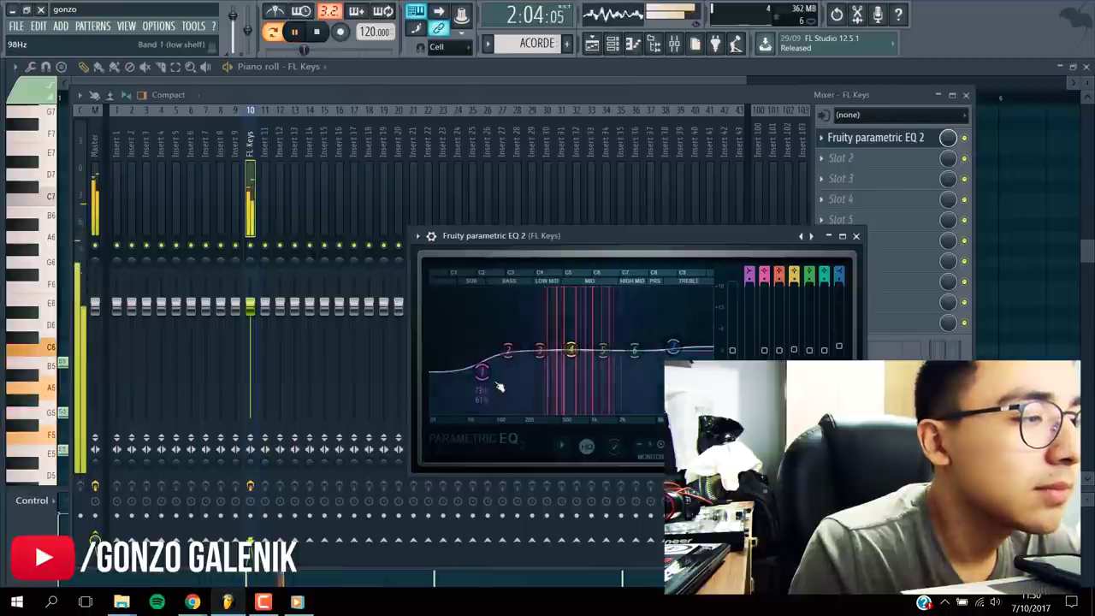
{"action": "left_click_drag", "start_coordinate": [482, 371], "coordinate": [476, 340]}
{"action": "left_click_drag", "start_coordinate": [570, 351], "coordinate": [584, 293]}
{"action": "key", "text": "space"}
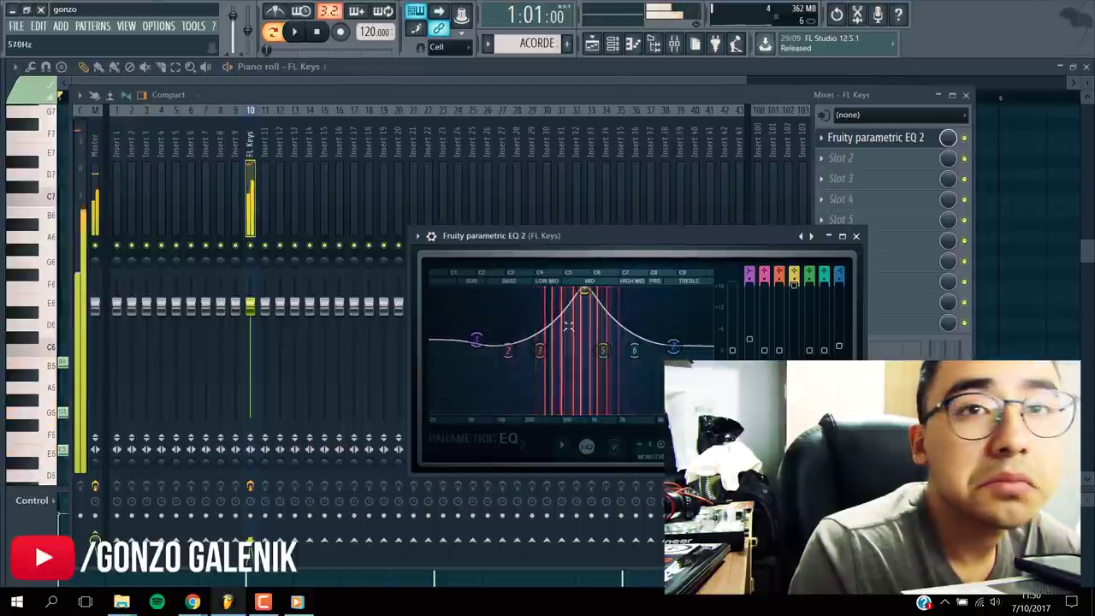
{"action": "left_click", "coordinate": [856, 235]}
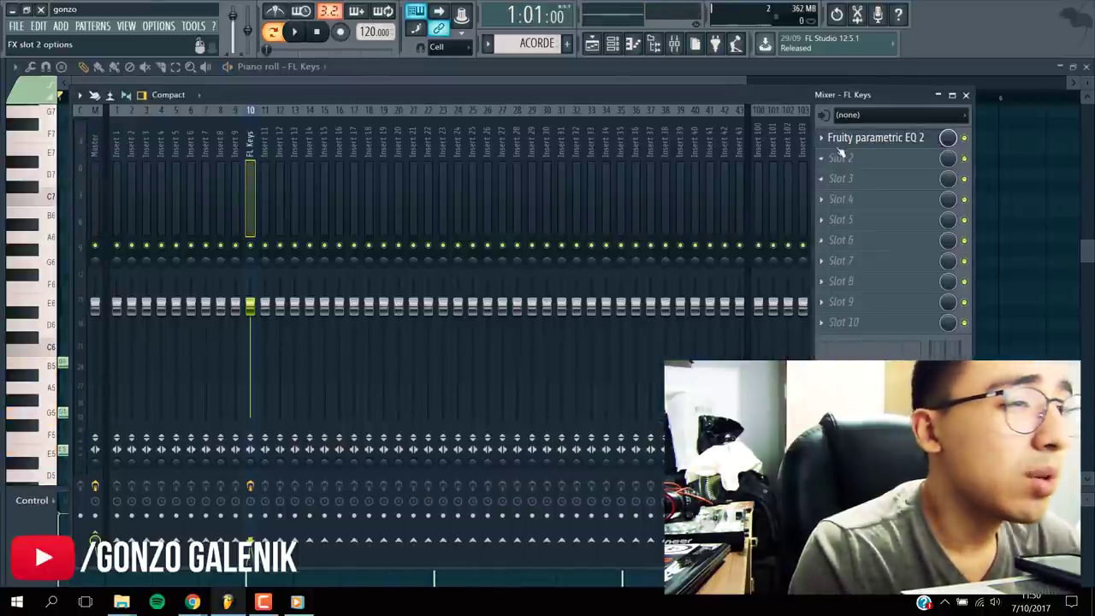
Load Fruity Reeverb 2 into slot 2 of the FL Keys track, audition the wet level at 125%, and lower it again.
{"action": "left_click", "coordinate": [841, 158]}
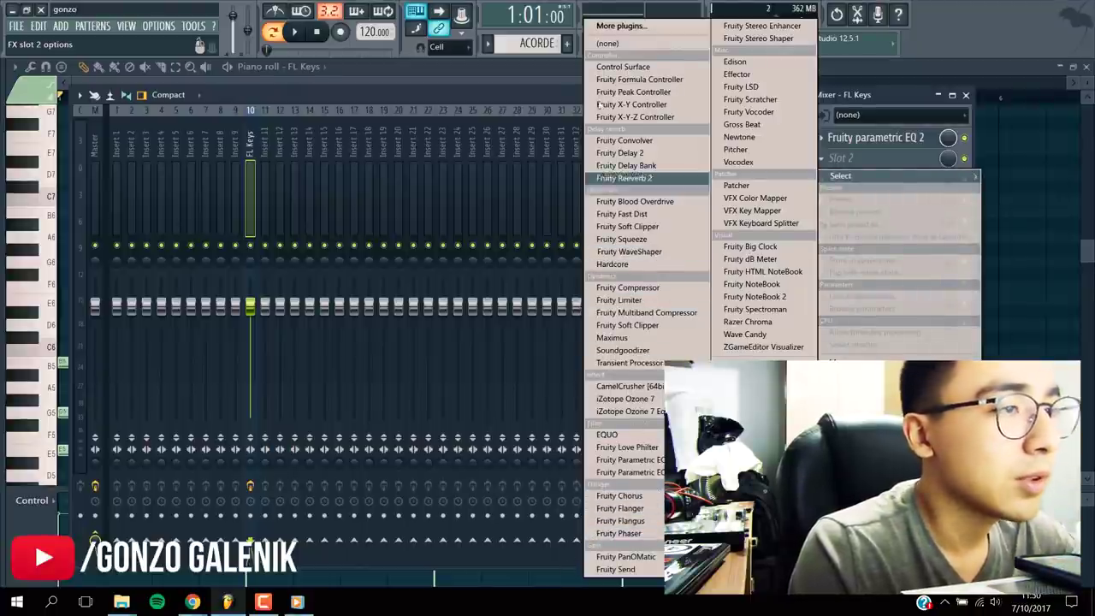
{"action": "left_click", "coordinate": [623, 178]}
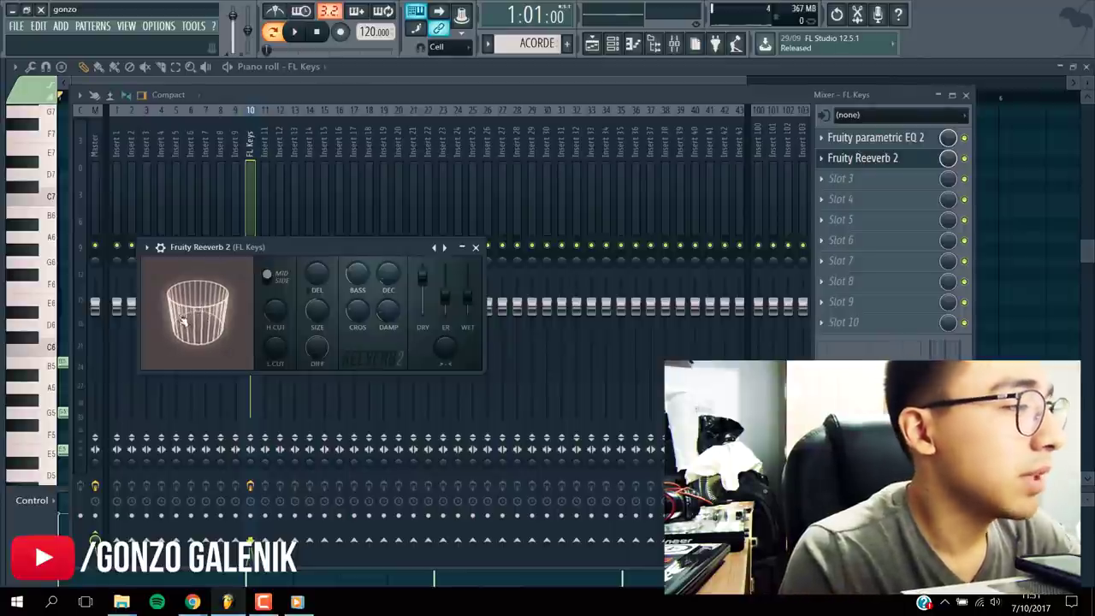
{"action": "key", "text": "space"}
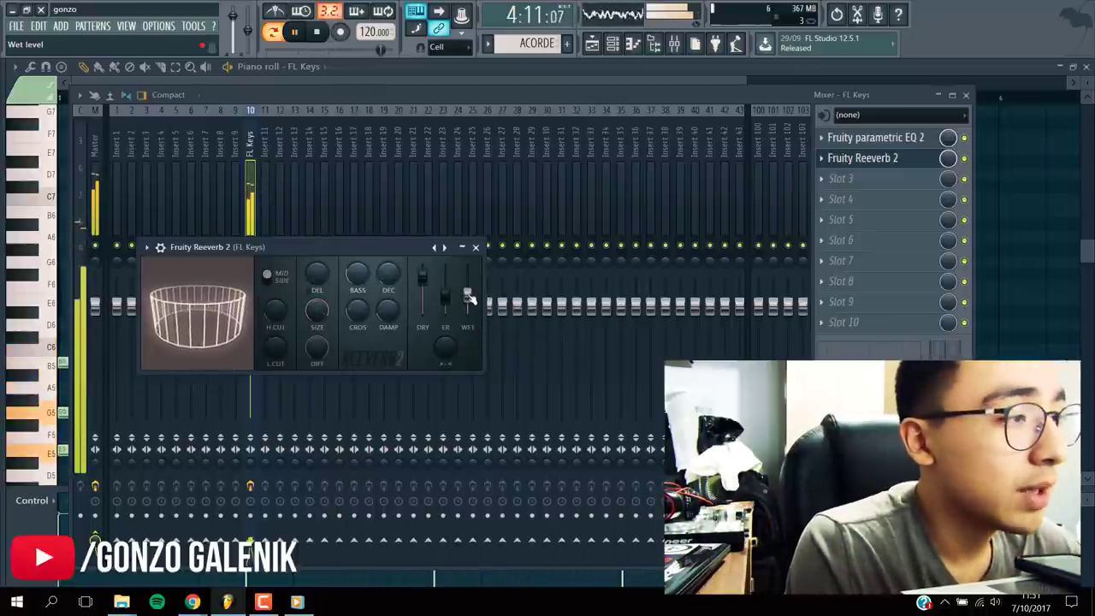
{"action": "left_click_drag", "start_coordinate": [467, 291], "coordinate": [467, 267]}
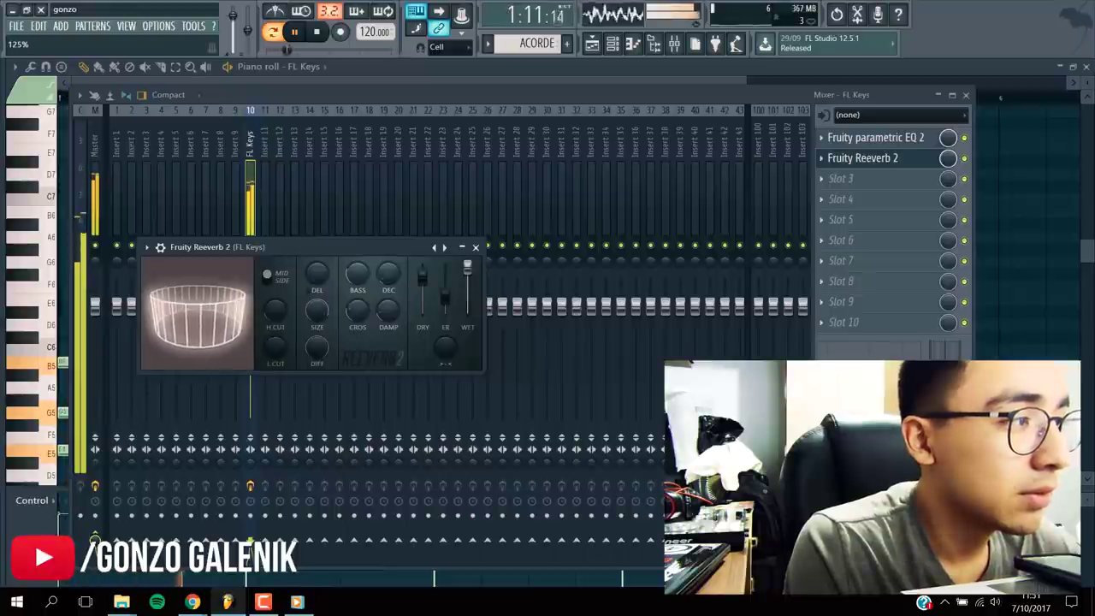
{"action": "key", "text": "space"}
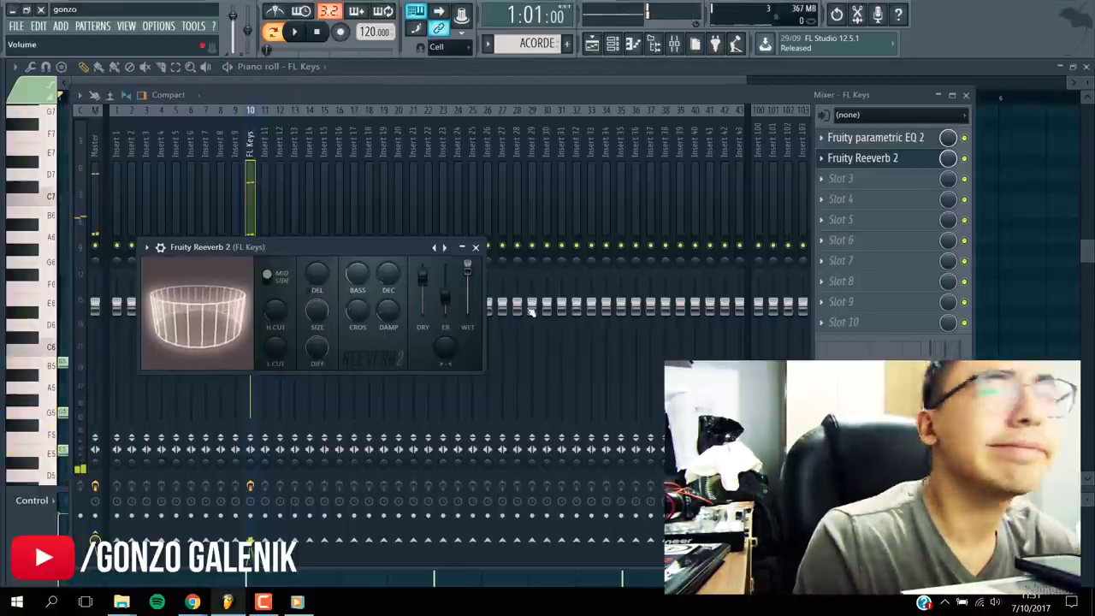
{"action": "left_click_drag", "start_coordinate": [465, 270], "coordinate": [467, 292]}
Load Fruity Delay 2 into slot 3 of the FL Keys track, then review the song arrangement from bar 13.
{"action": "left_click", "coordinate": [829, 182]}
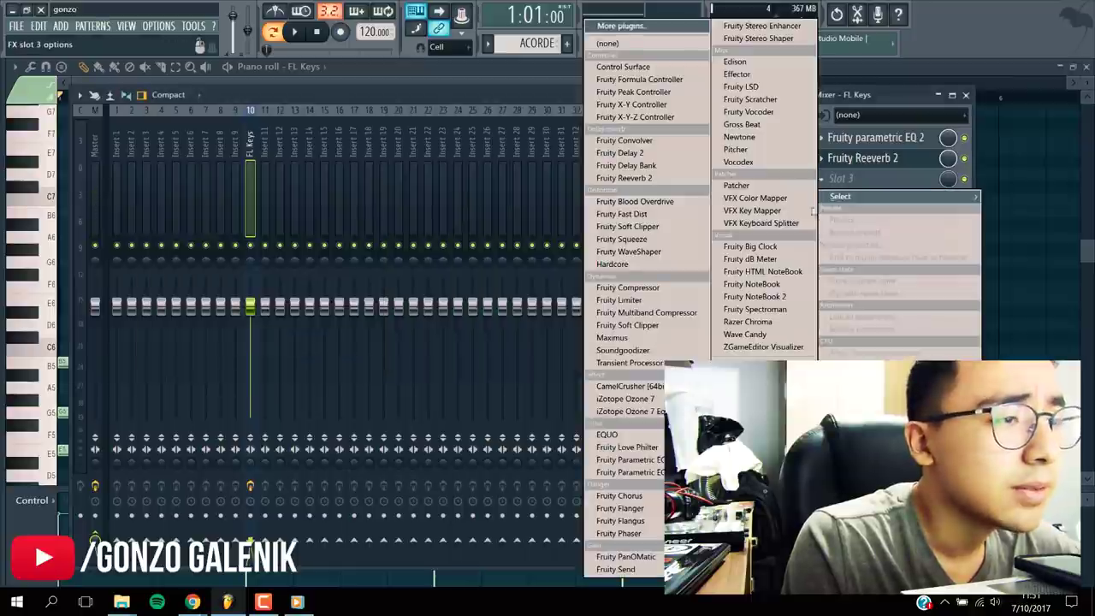
{"action": "left_click", "coordinate": [638, 154]}
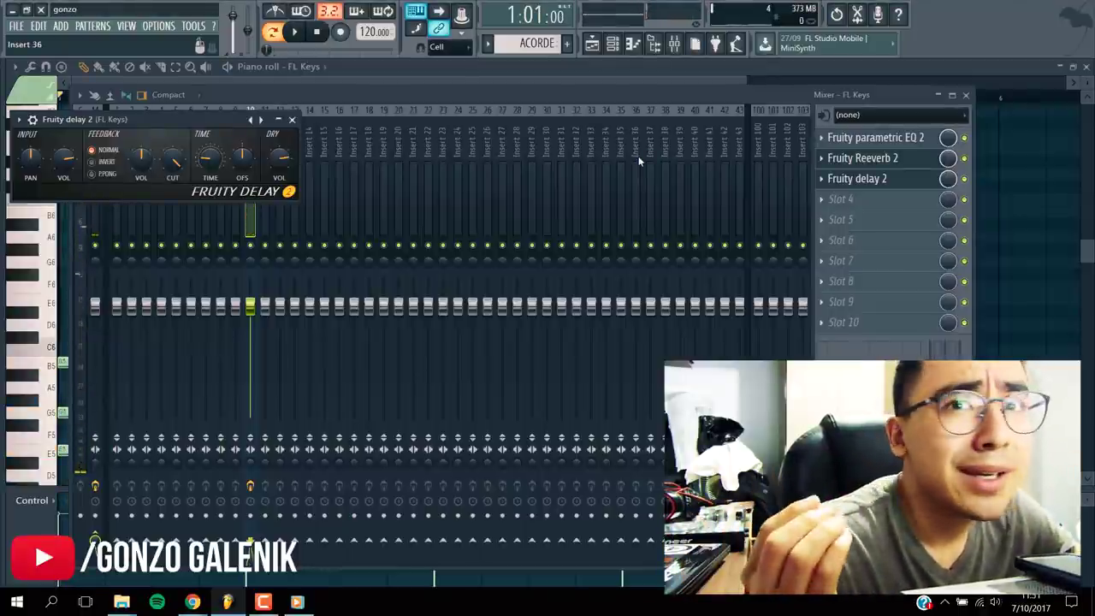
{"action": "left_click", "coordinate": [591, 42]}
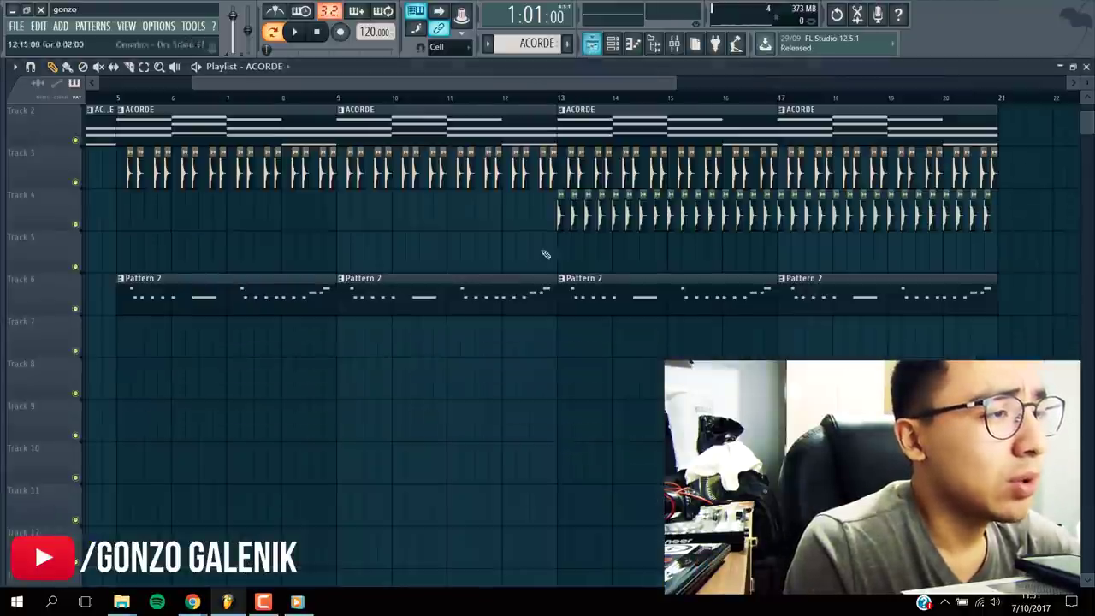
{"action": "left_click", "coordinate": [567, 98]}
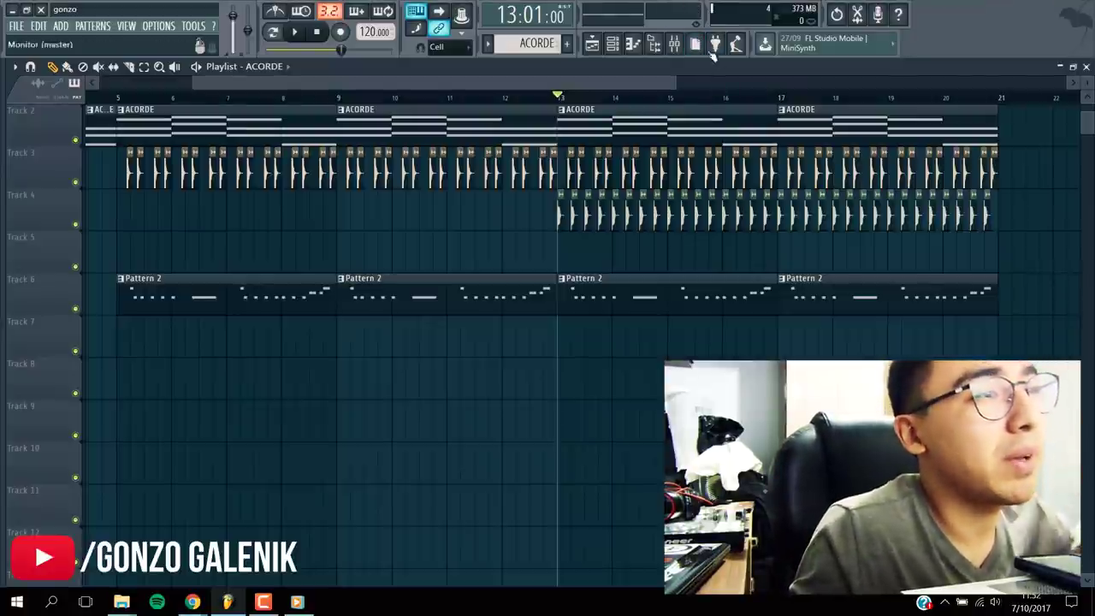
Load Gross Beat into slot 4 of the FL Keys track and select its Sidechain volume preset.
{"action": "left_click", "coordinate": [675, 44]}
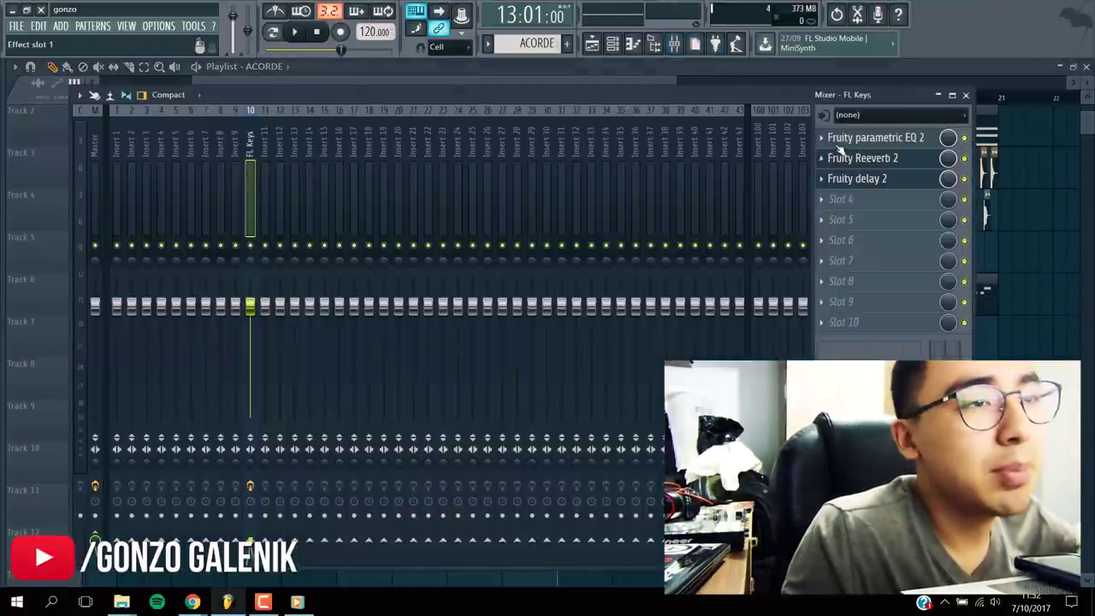
{"action": "left_click", "coordinate": [839, 198]}
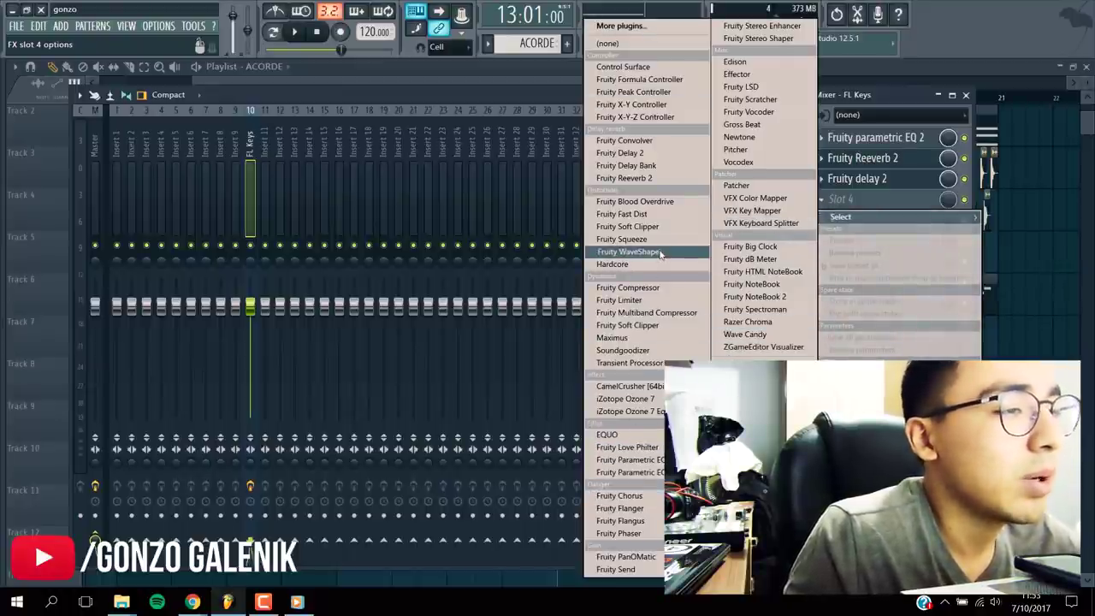
{"action": "left_click", "coordinate": [775, 125]}
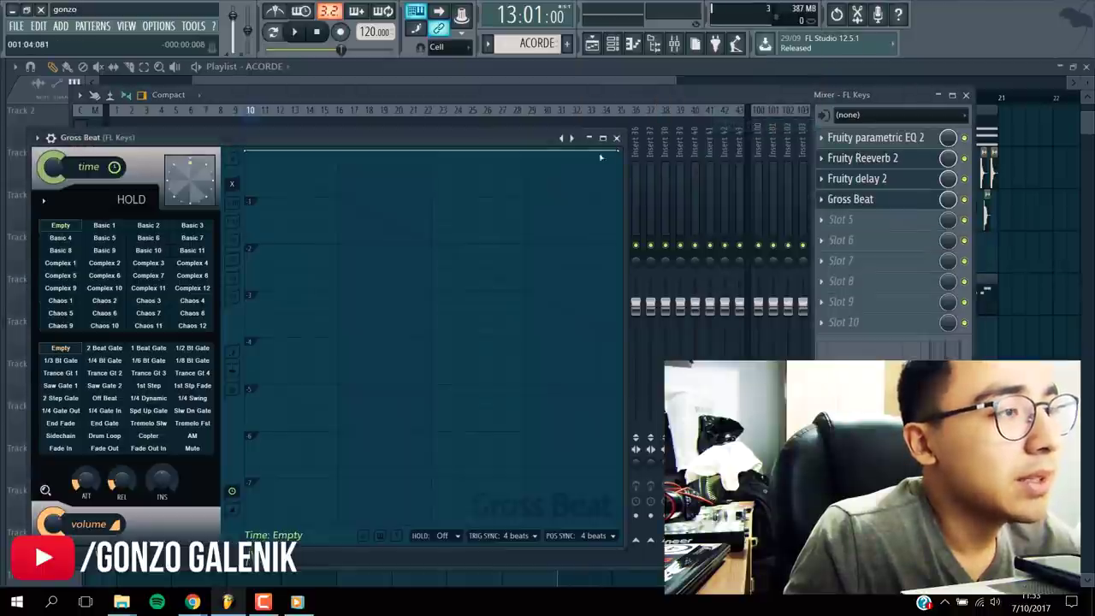
{"action": "left_click_drag", "start_coordinate": [128, 154], "coordinate": [460, 154]}
{"action": "left_click", "coordinate": [395, 452]}
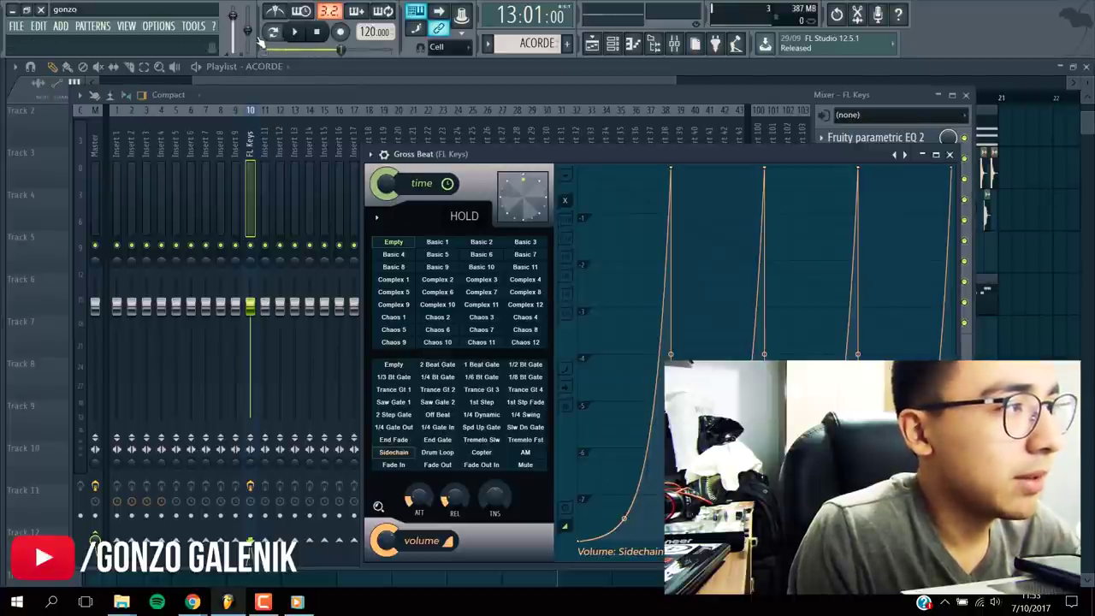
Switch playback to pattern mode and audition the ACORDE chords through the Gross Beat sidechain.
{"action": "left_click", "coordinate": [294, 32]}
{"action": "left_click", "coordinate": [273, 34]}
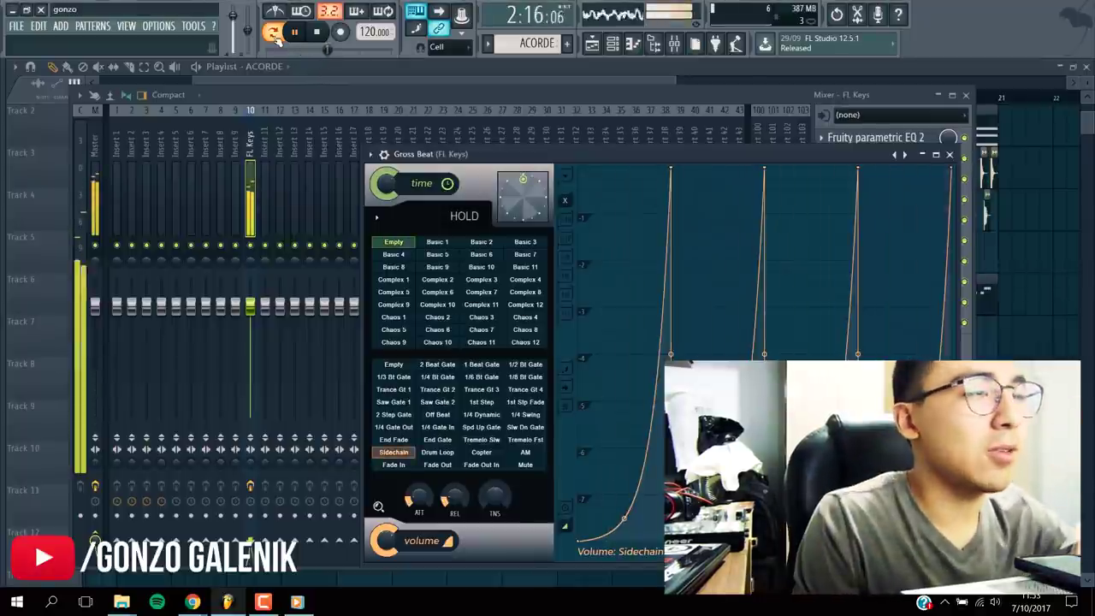
{"action": "key", "text": "space"}
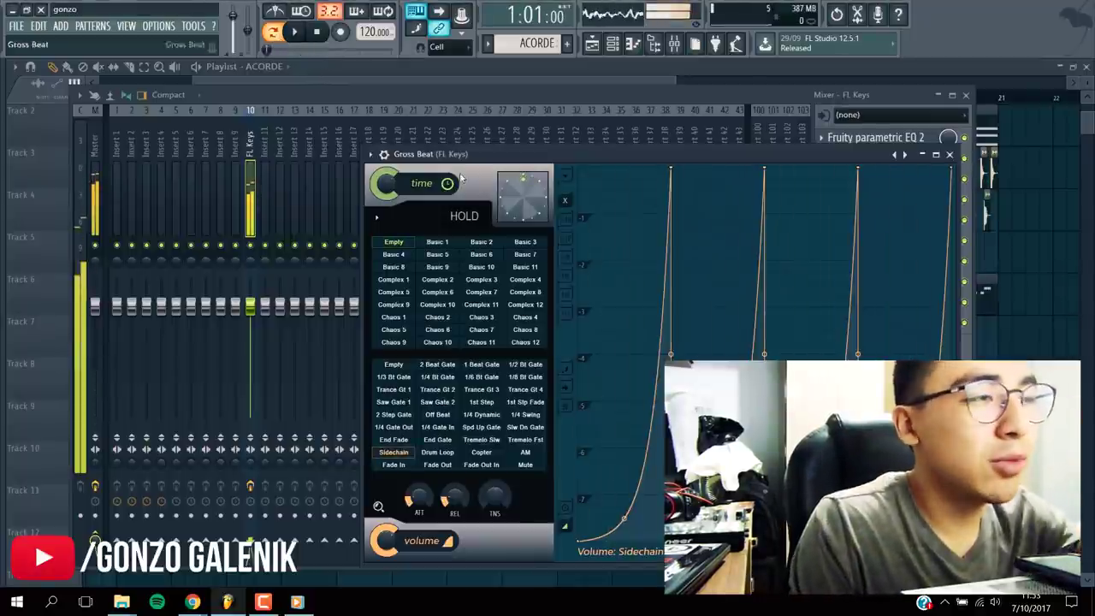
Audition the Trance Gt 2 volume preset in Gross Beat on the chords, then select Trance Gt 4.
{"action": "left_click", "coordinate": [438, 389]}
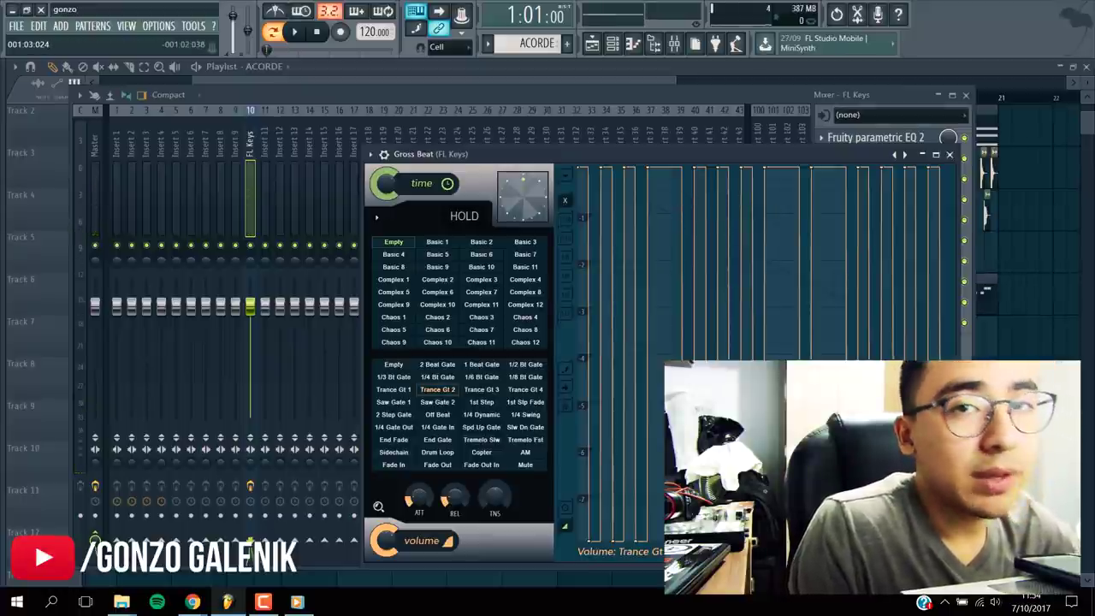
{"action": "key", "text": "space"}
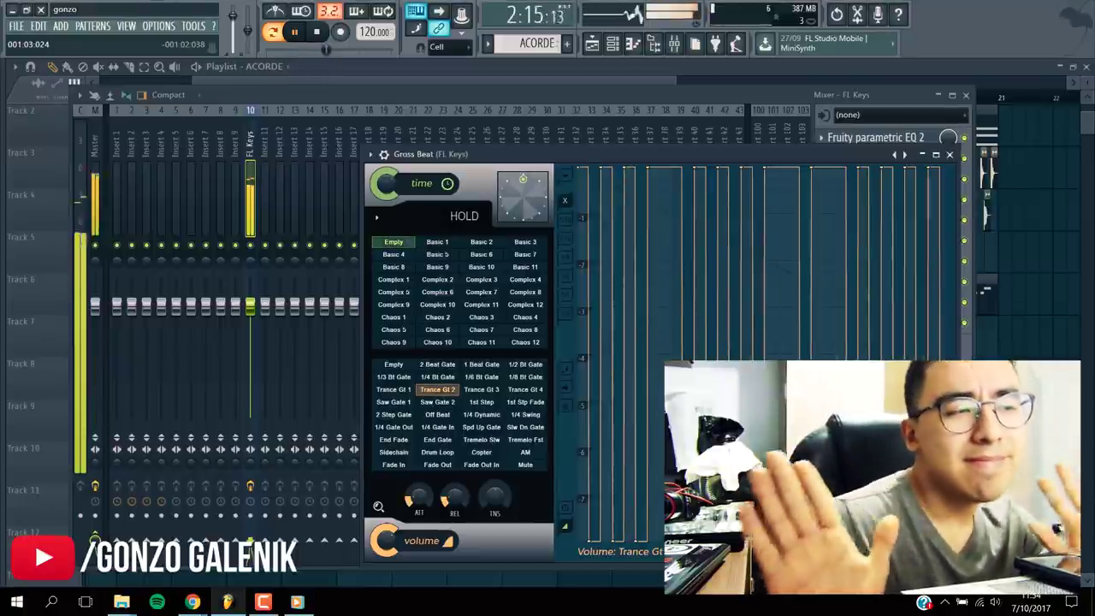
{"action": "key", "text": "space"}
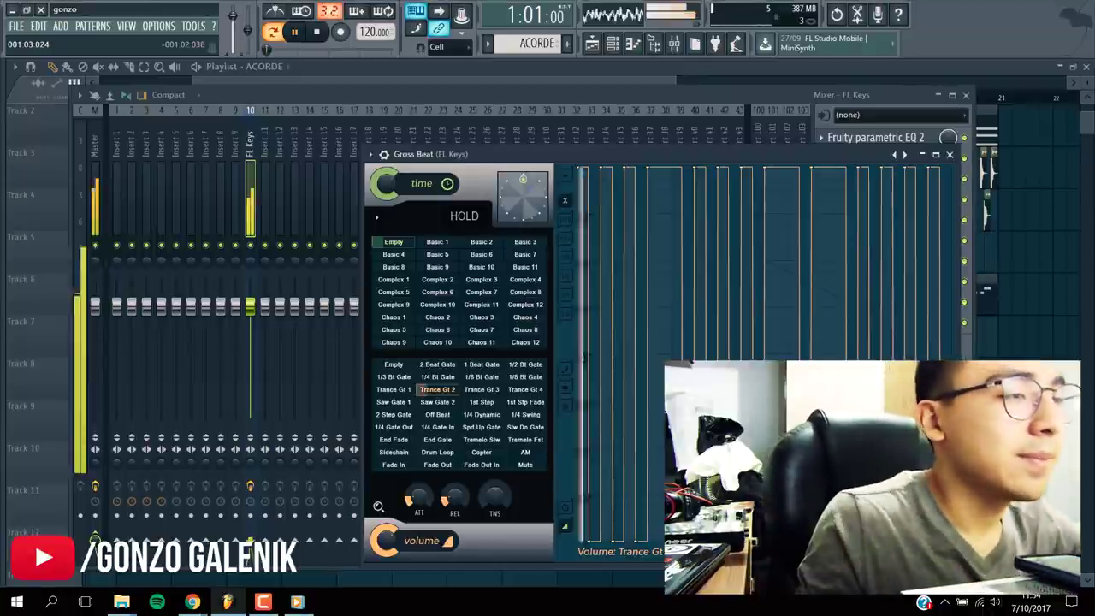
{"action": "left_click", "coordinate": [531, 389]}
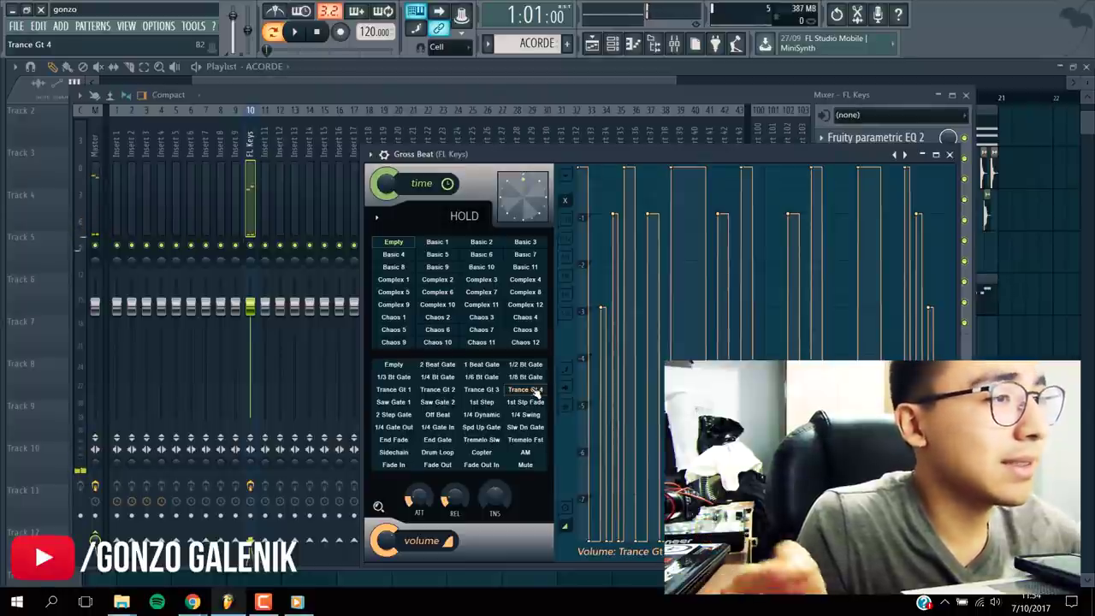
Set Gross Beat's volume preset to Sidechain, audition it with the chords, and return to the playlist.
{"action": "left_click", "coordinate": [394, 452]}
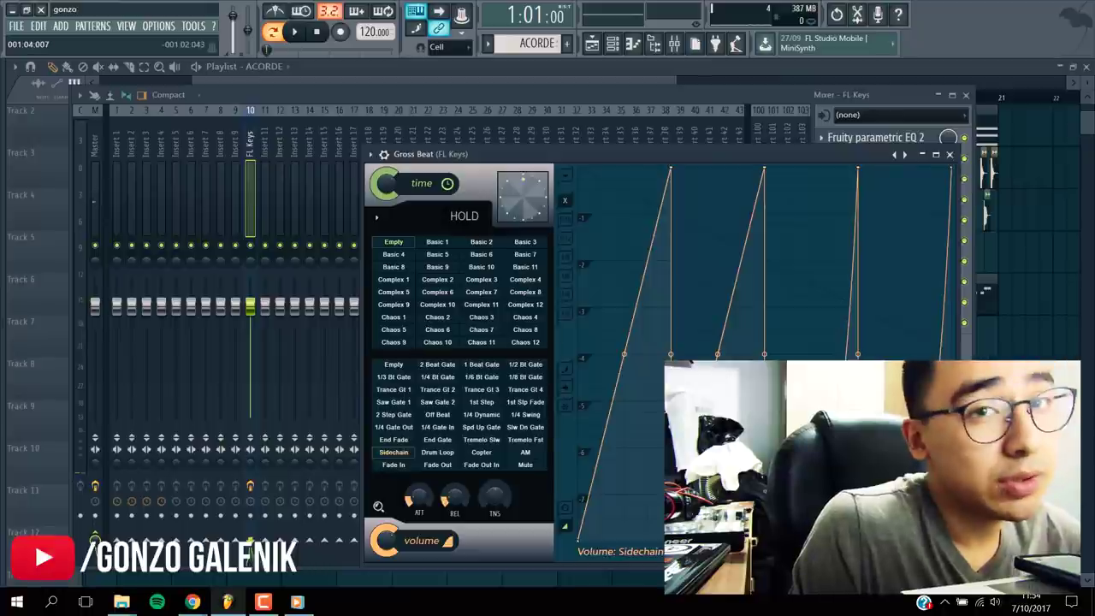
{"action": "key", "text": "space"}
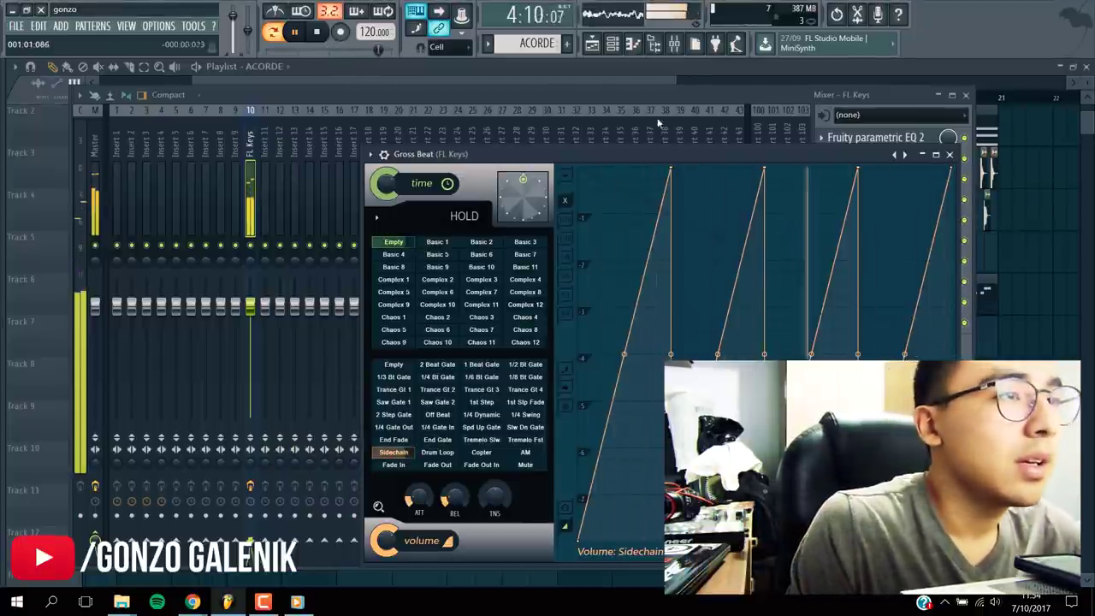
{"action": "left_click", "coordinate": [592, 43]}
{"action": "key", "text": "space"}
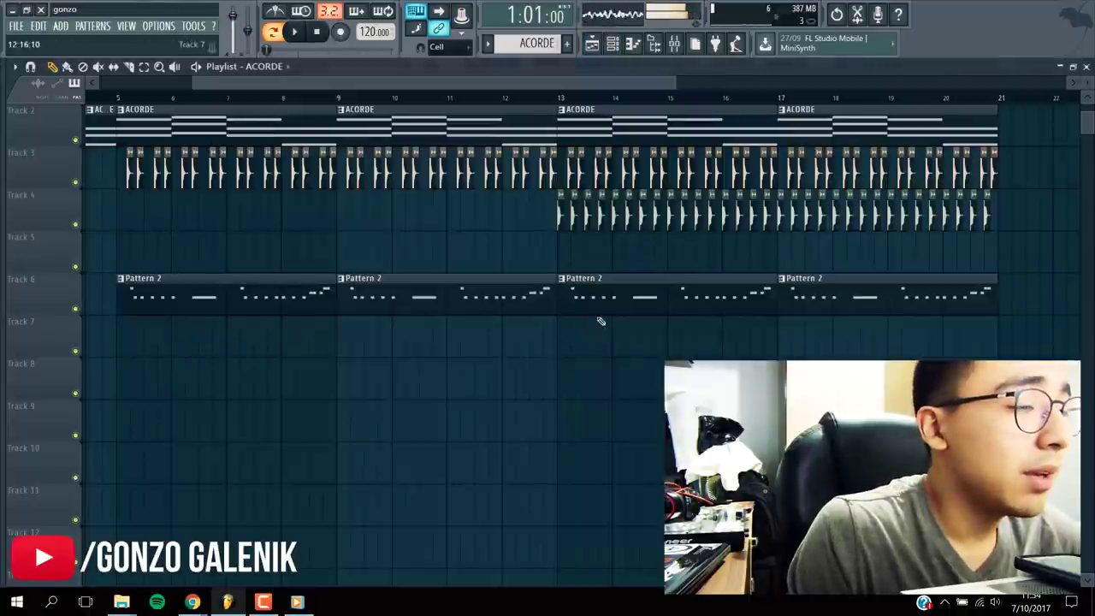
Open Pattern 2 and route its Sylenth1 channel to the FL Keys mixer track.
{"action": "double_click", "coordinate": [597, 314]}
{"action": "key", "text": "F6"}
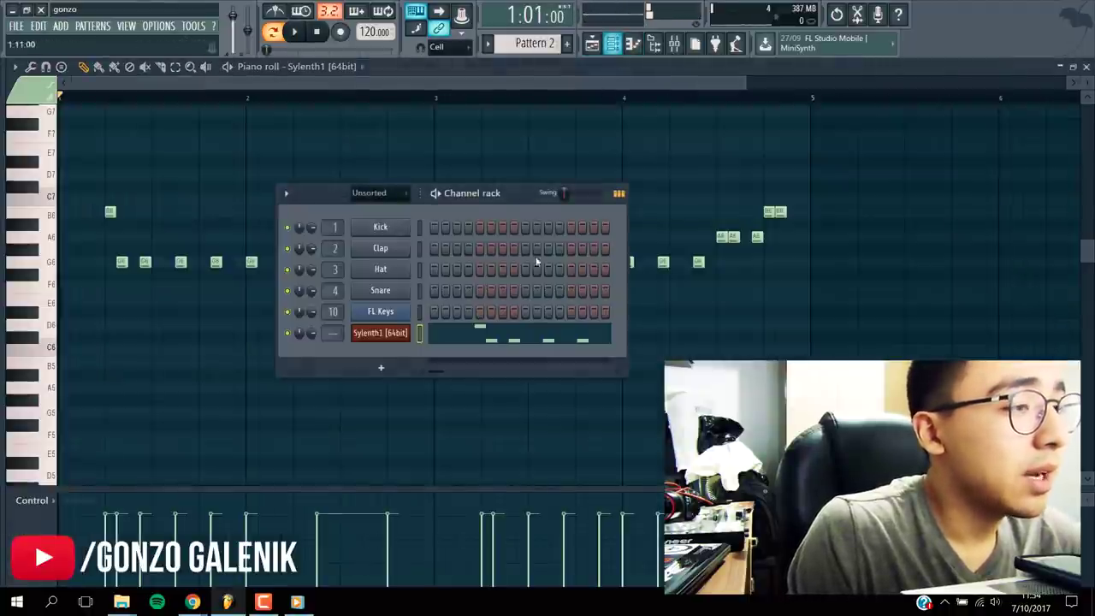
{"action": "left_click", "coordinate": [674, 44]}
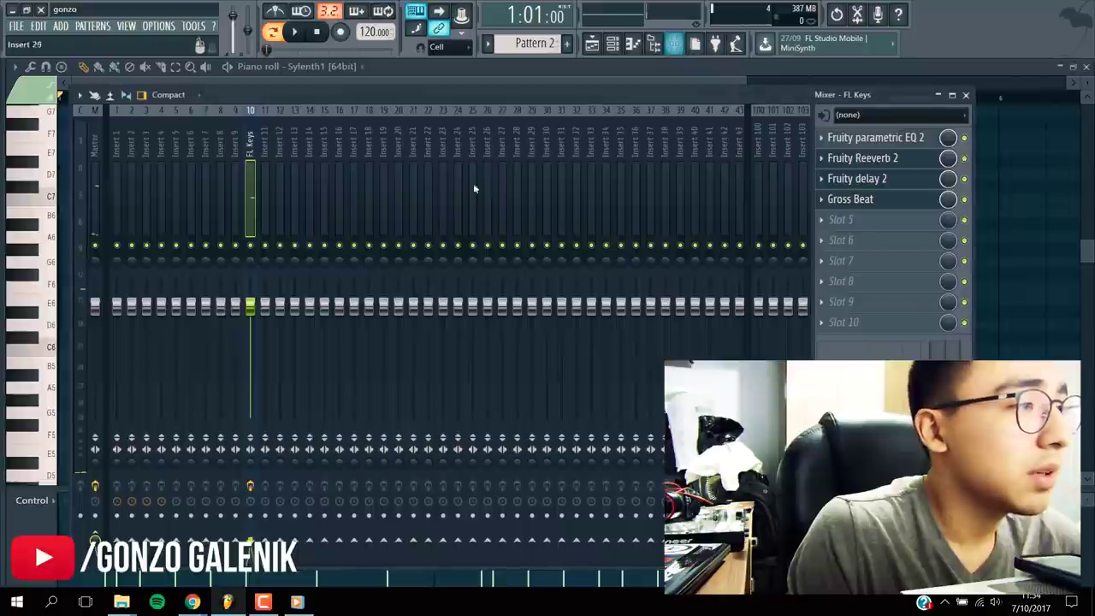
{"action": "right_click", "coordinate": [250, 147]}
{"action": "mouse_move", "coordinate": [325, 213]}
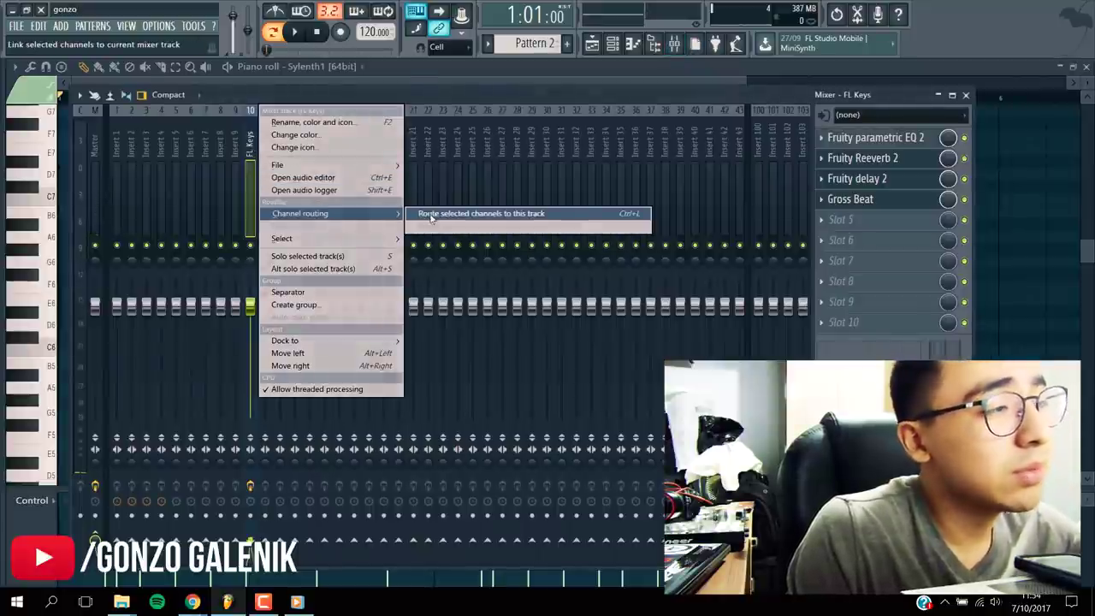
{"action": "left_click", "coordinate": [429, 216]}
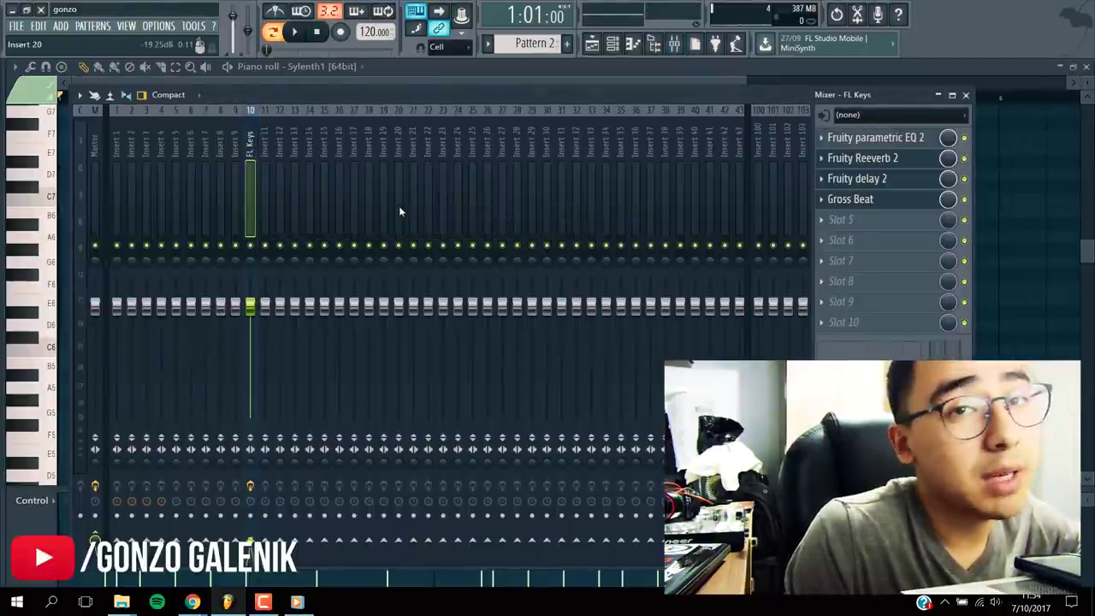
Return to the playlist and delete the Pattern 2 clips starting at bars 13 and 17 on Track 6.
{"action": "left_click", "coordinate": [591, 44]}
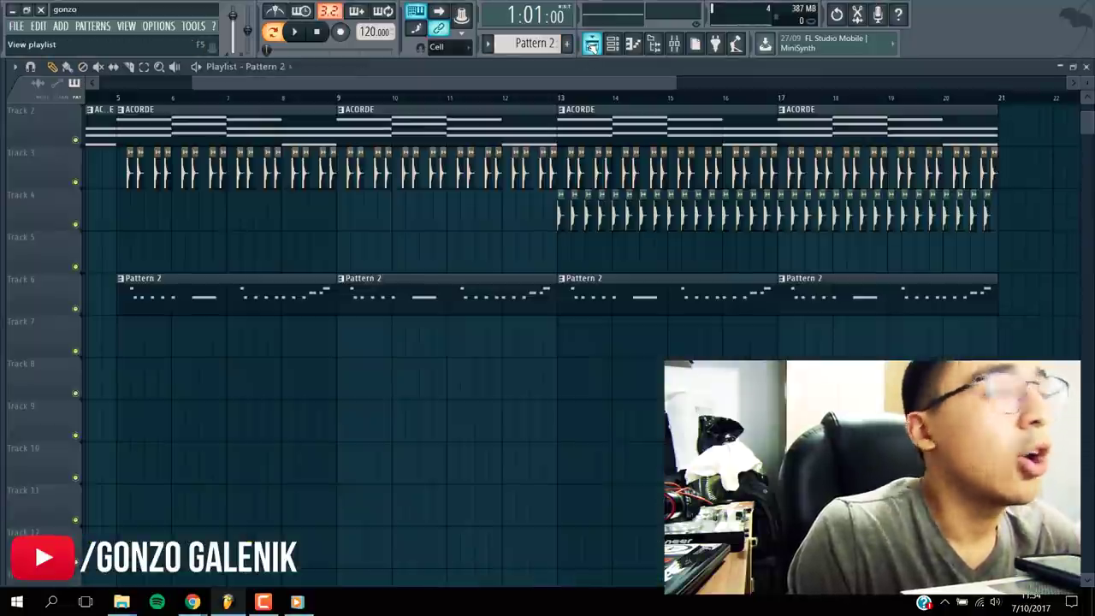
{"action": "right_click", "coordinate": [582, 296]}
{"action": "right_click", "coordinate": [798, 296]}
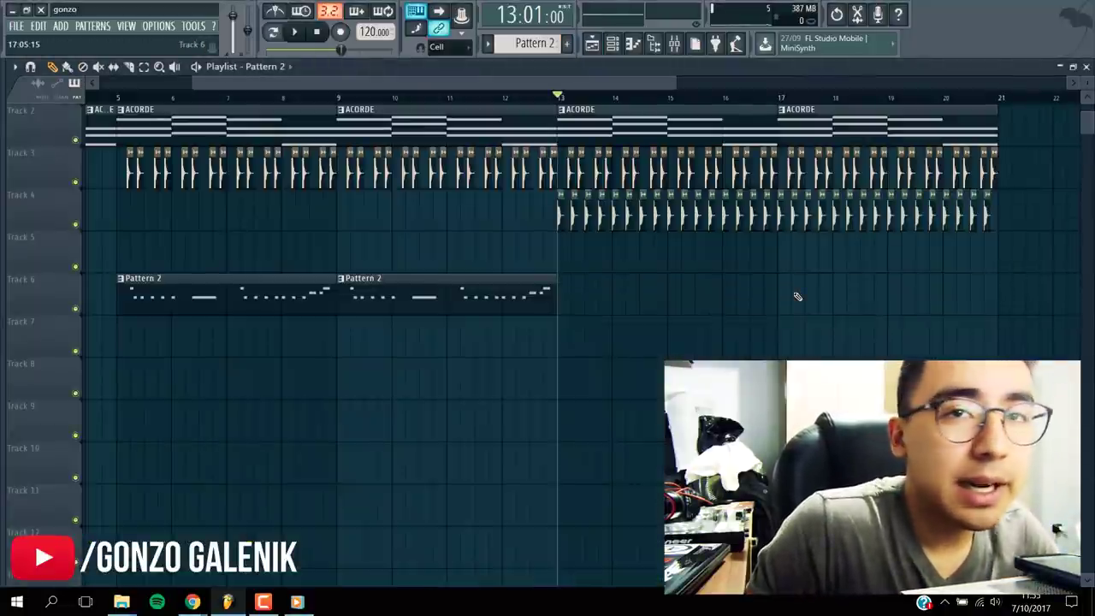